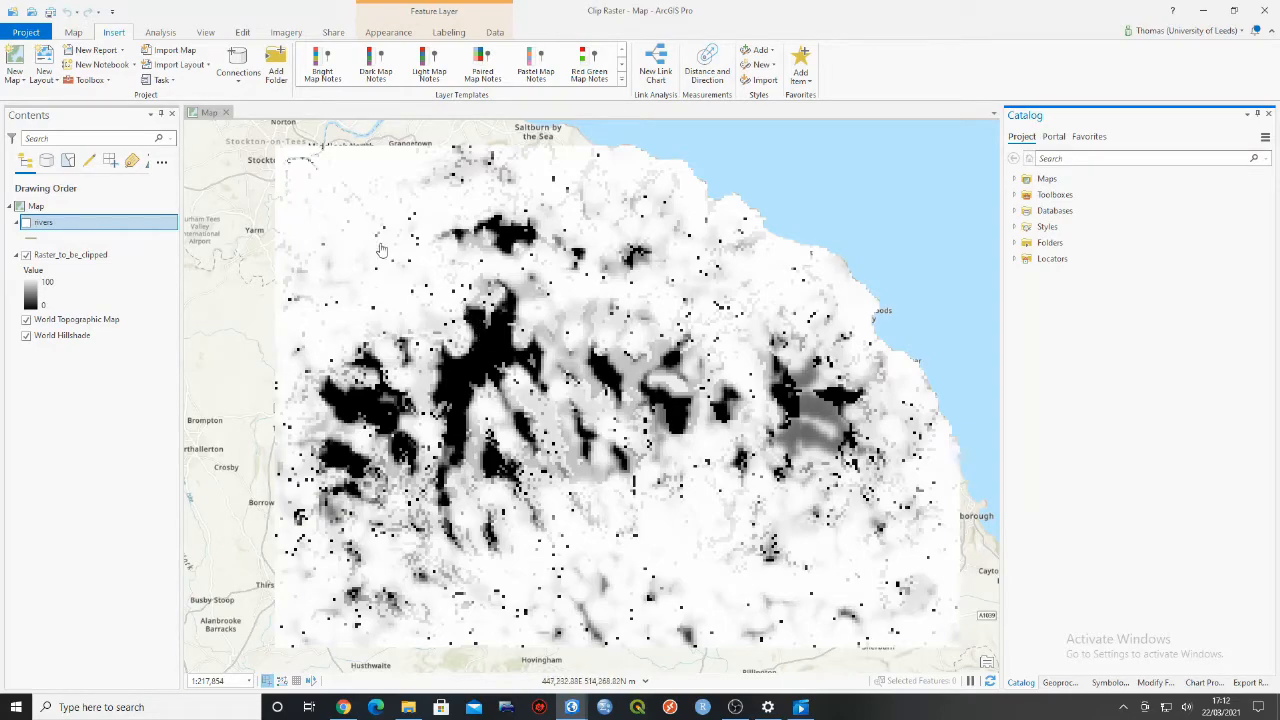
- Show the rivers layer on the map and open its attribute table in an enlarged pane to view the Clip field
left_click(26, 222)
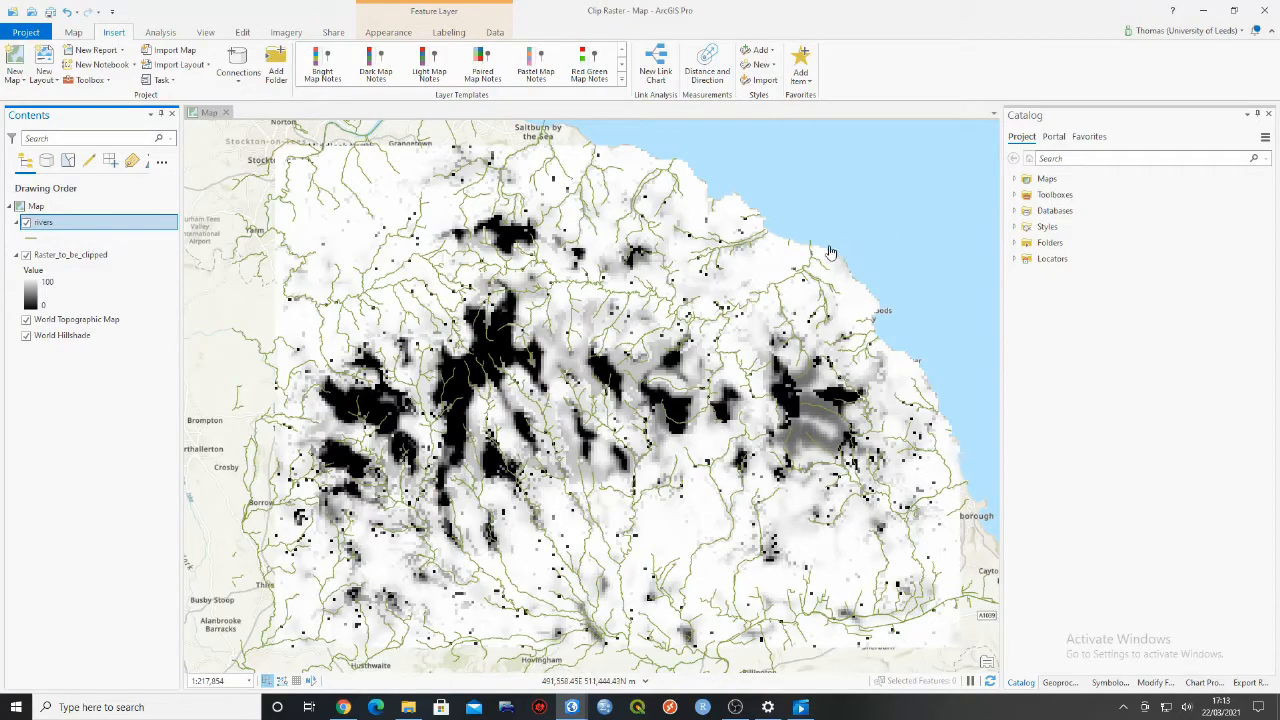
right_click(70, 228)
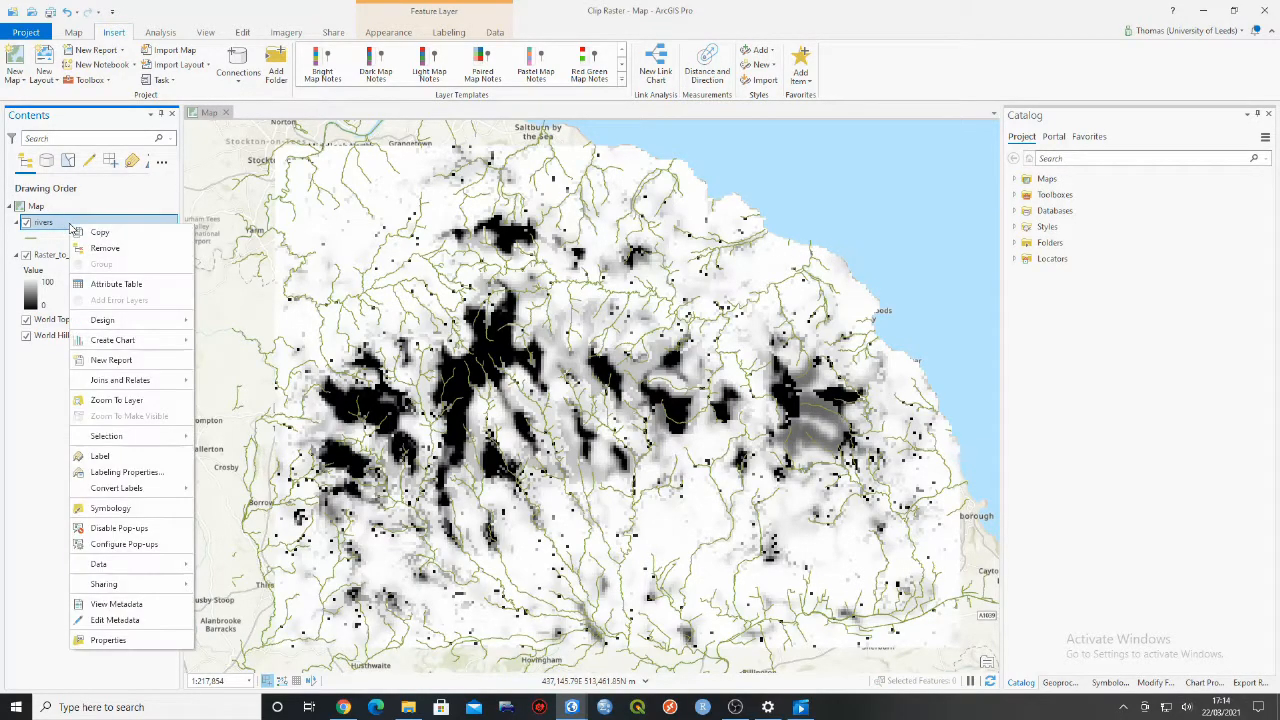
left_click(143, 289)
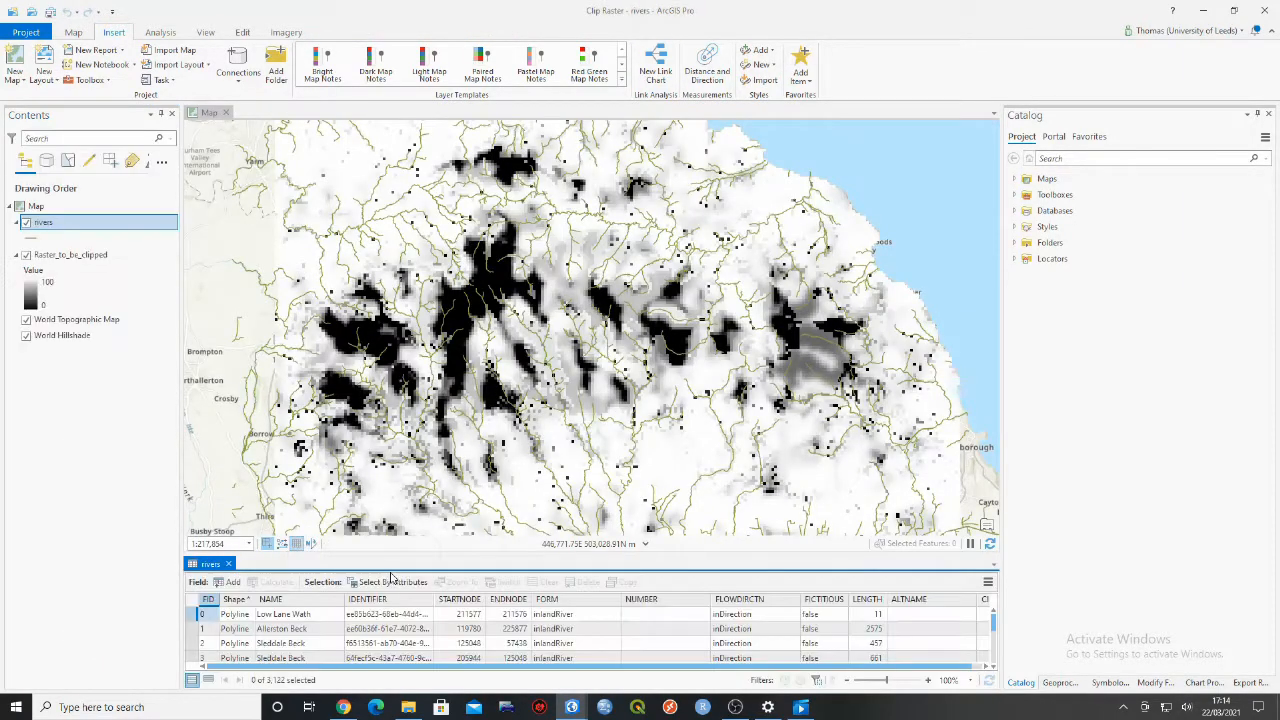
left_click_drag(404, 555, 415, 403)
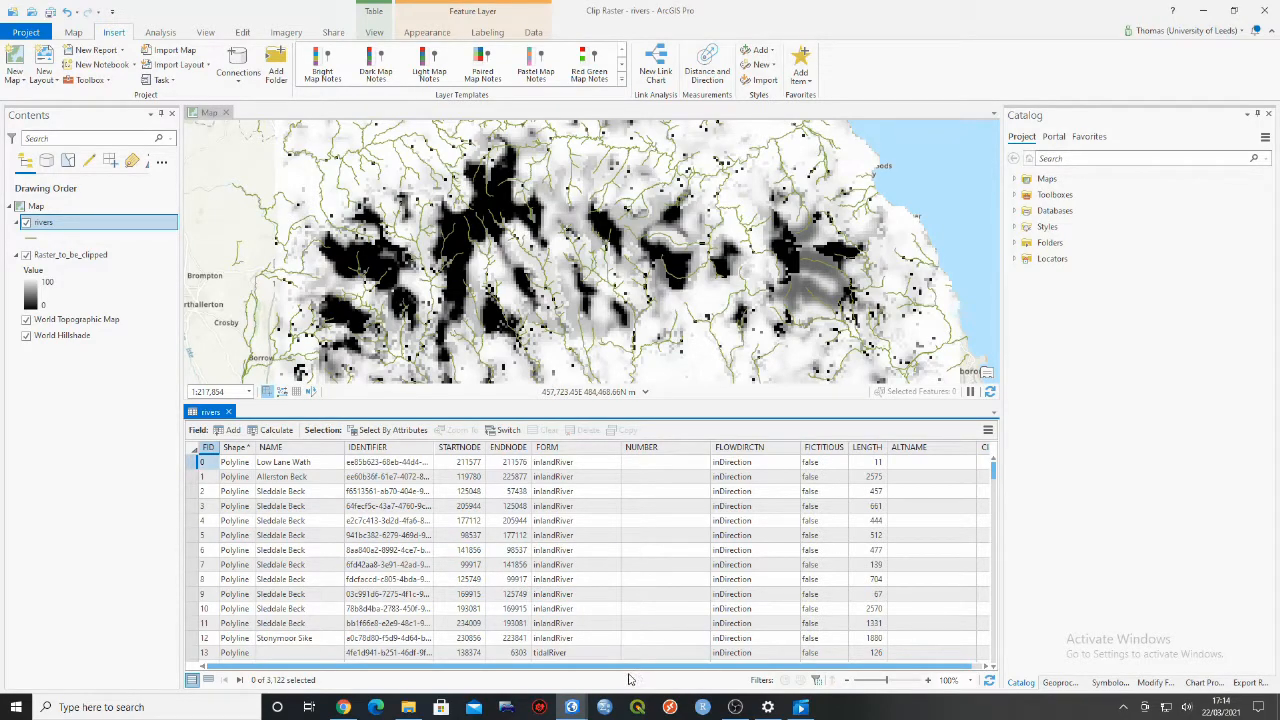
left_click_drag(607, 670, 684, 674)
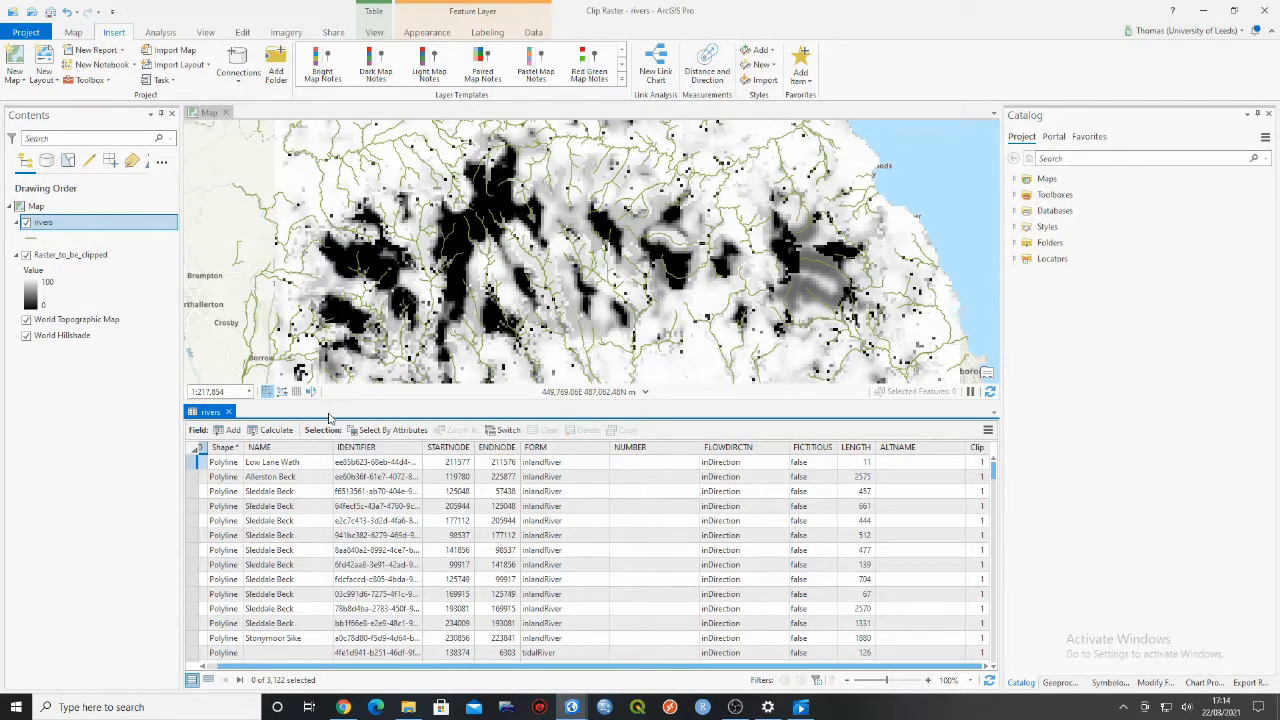
- Add a new field named Clip to the rivers attribute table
left_click(234, 431)
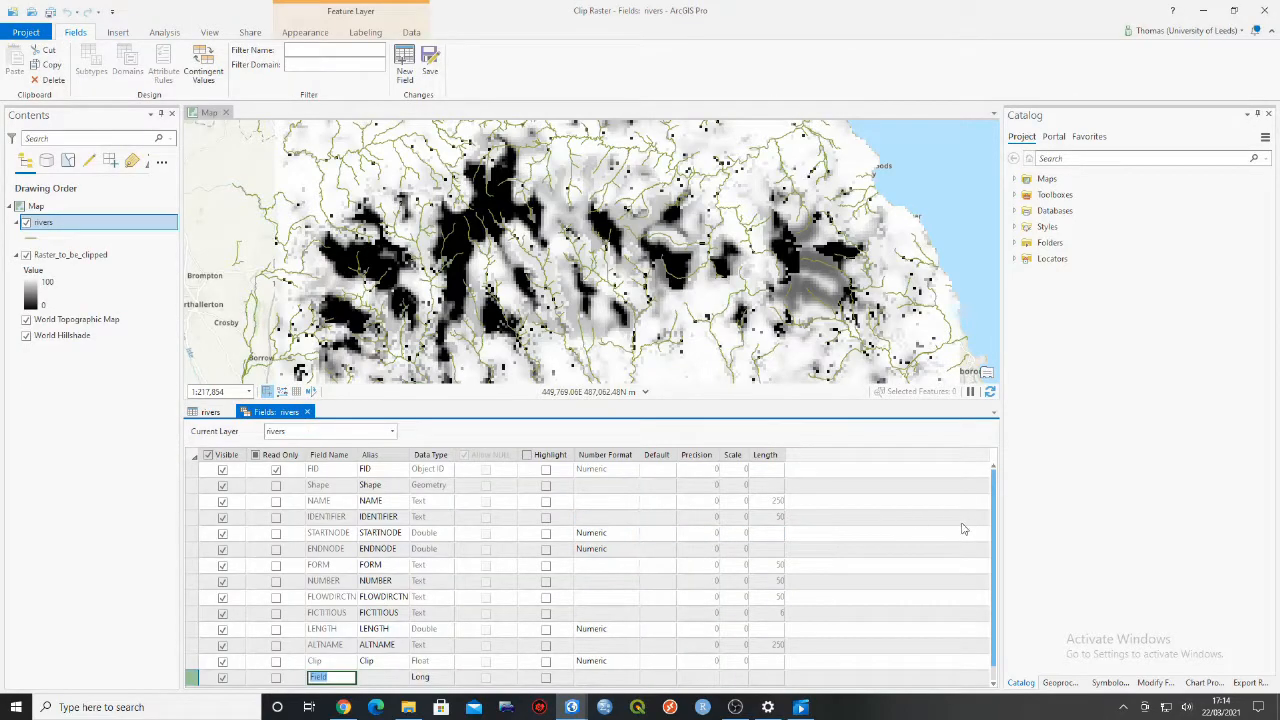
left_click_drag(995, 497, 994, 560)
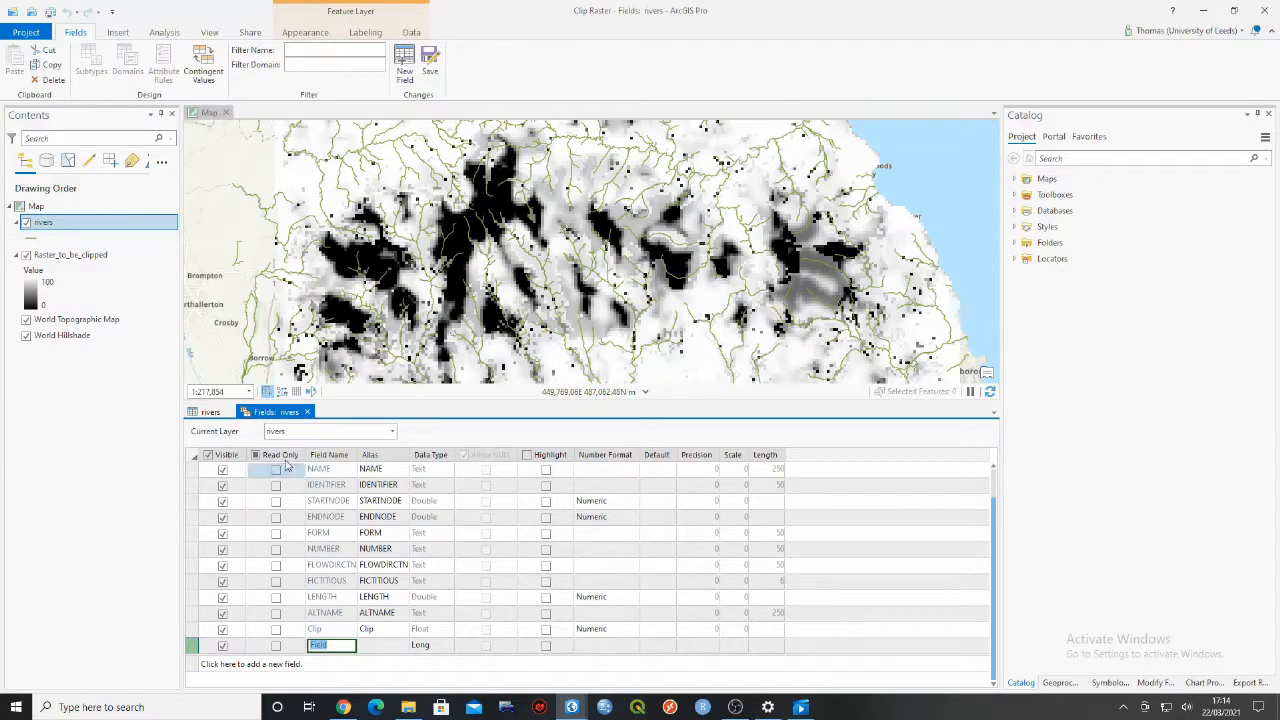
left_click(209, 413)
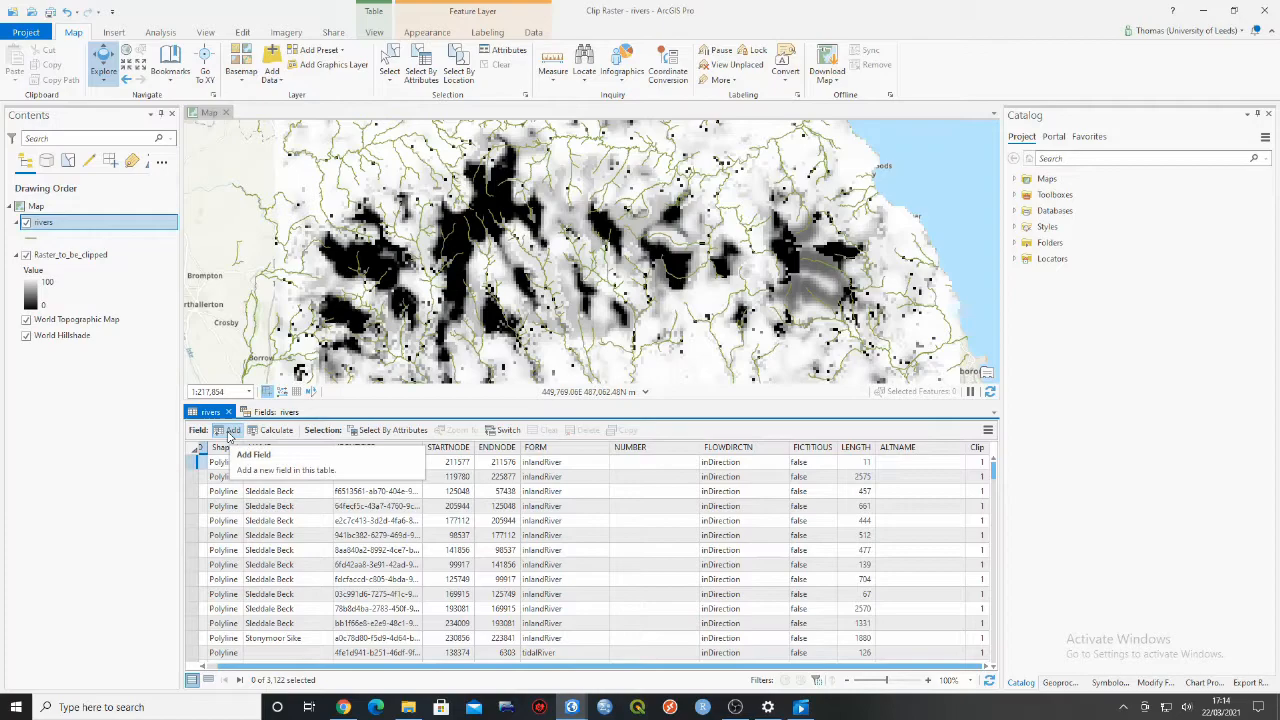
left_click(229, 437)
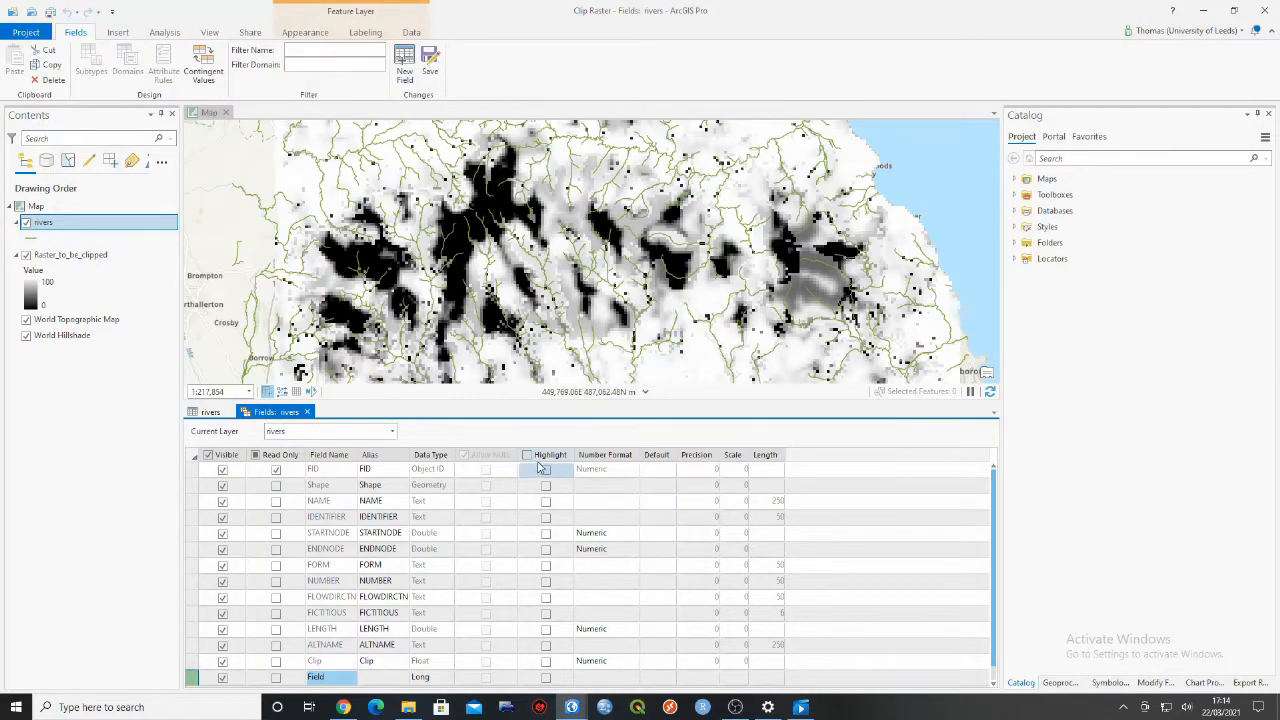
scroll(505, 500, "down", 1)
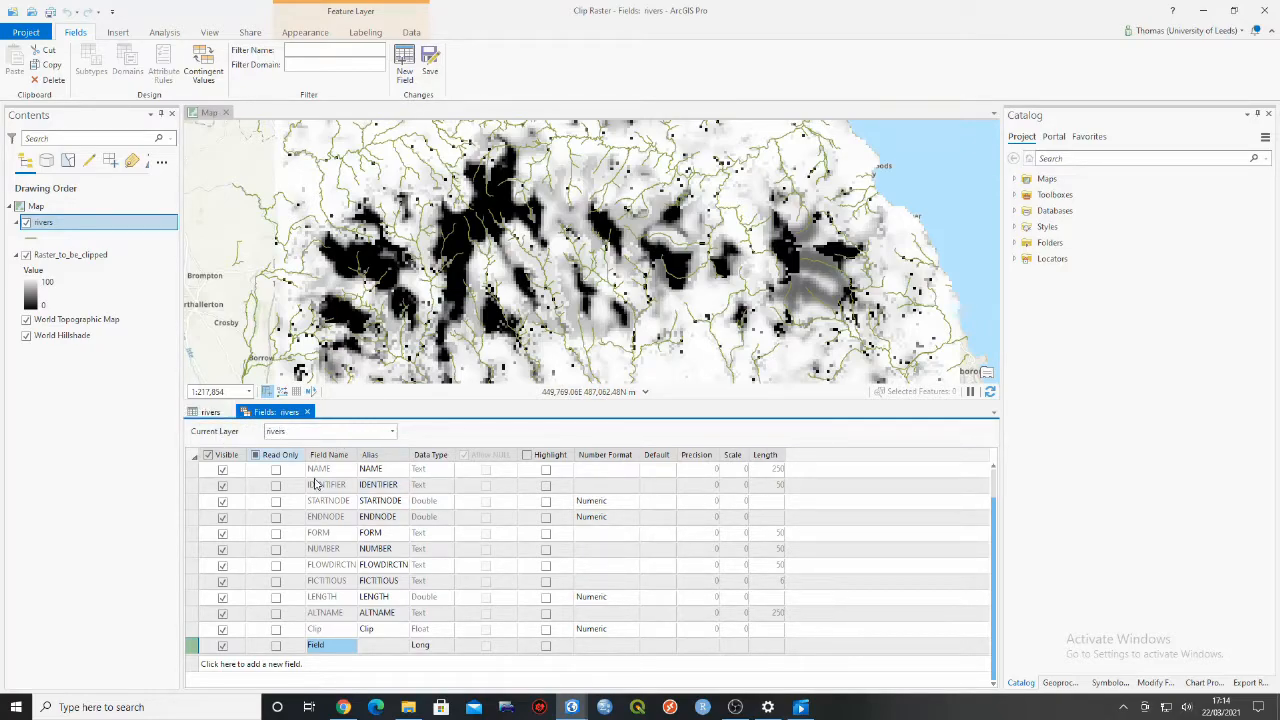
double_click(330, 646)
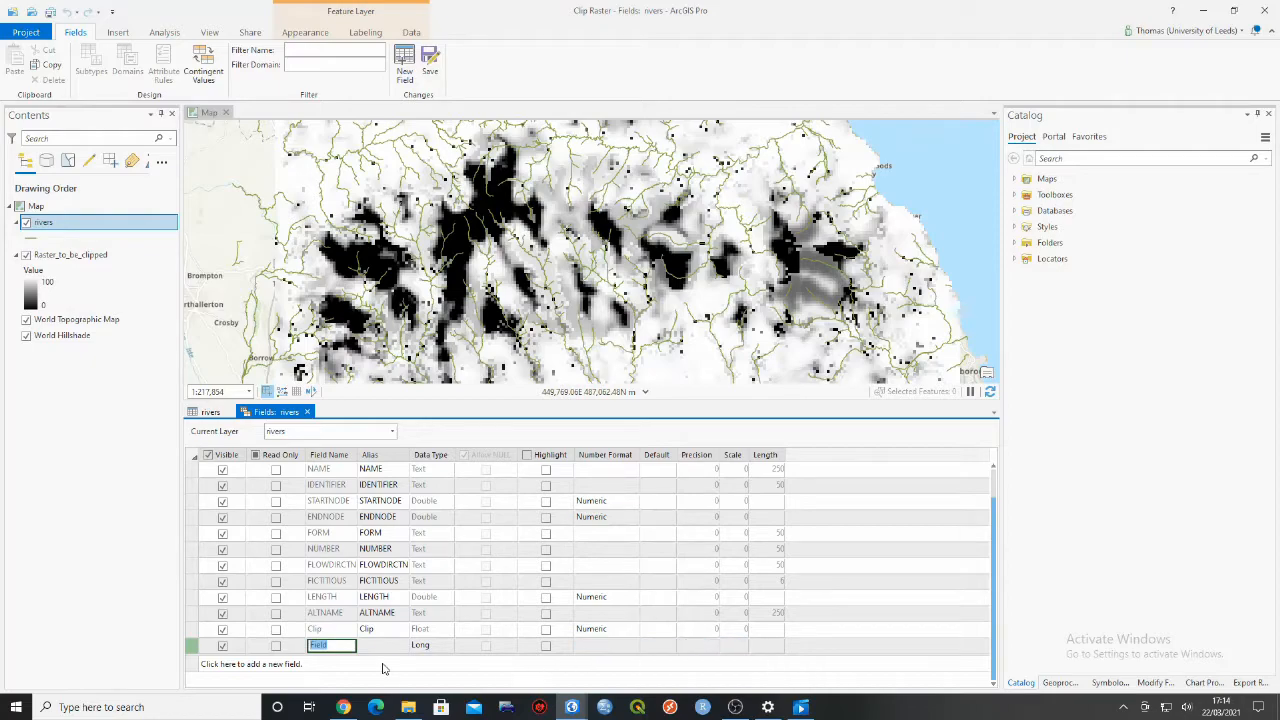
type("Clip")
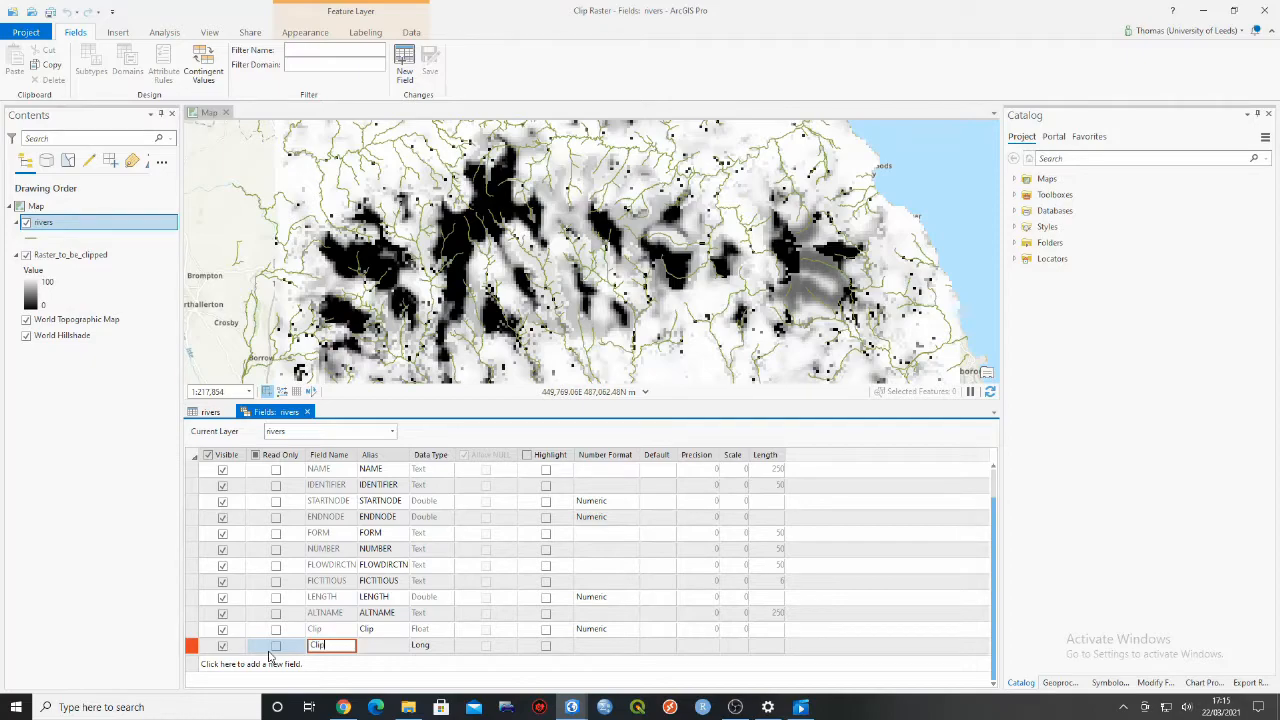
- Examine the alias, data type and number format options of the newly added Clip field, leaving the type as Long
left_click(380, 647)
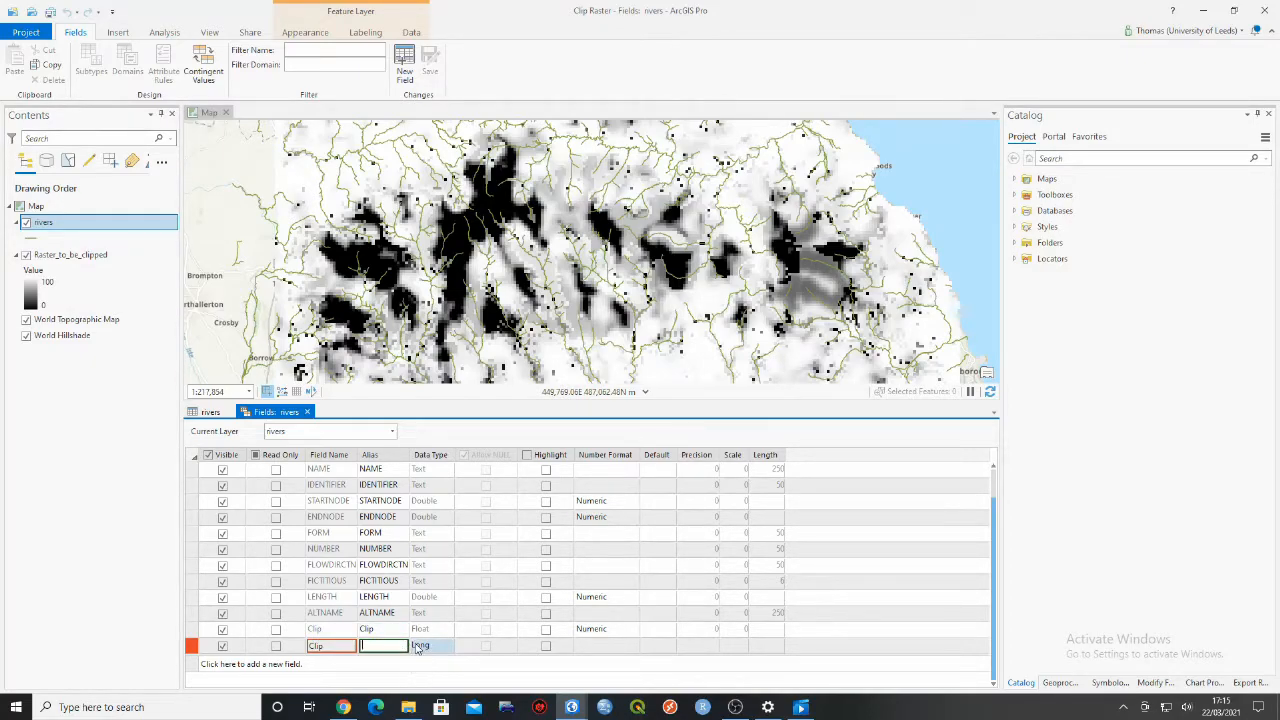
left_click(438, 652)
left_click(446, 648)
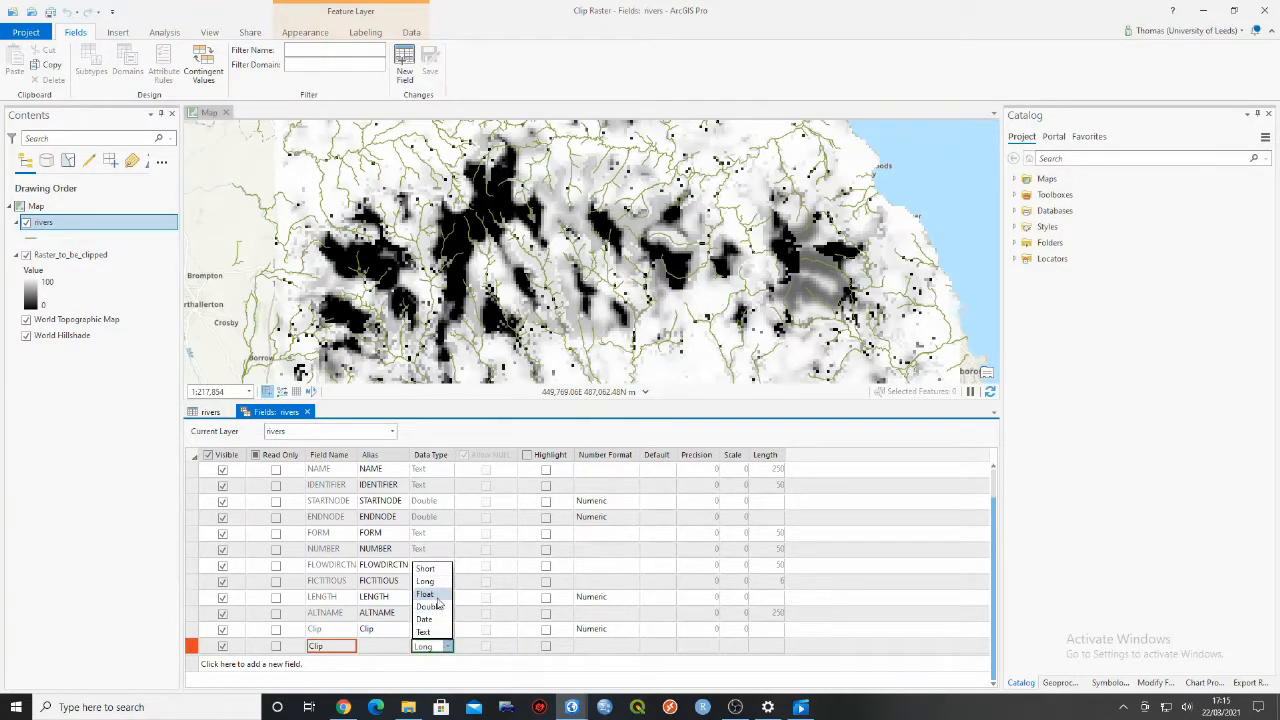
left_click(438, 652)
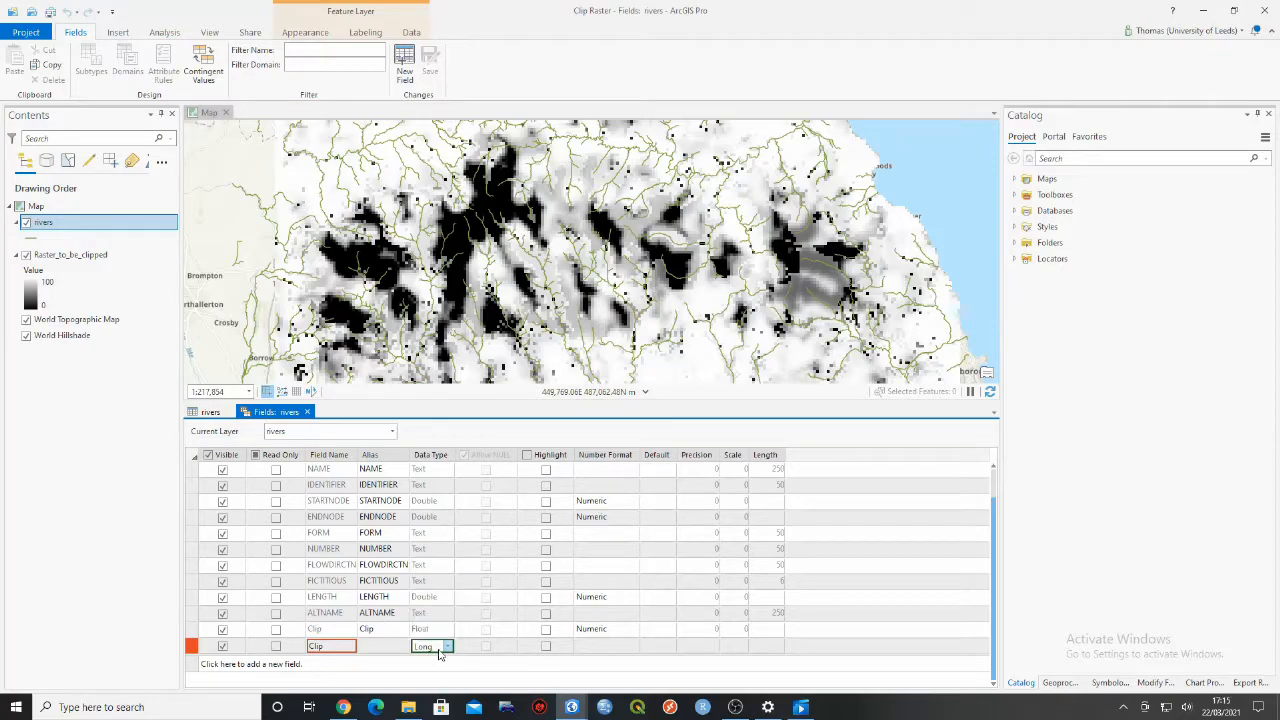
left_click(634, 650)
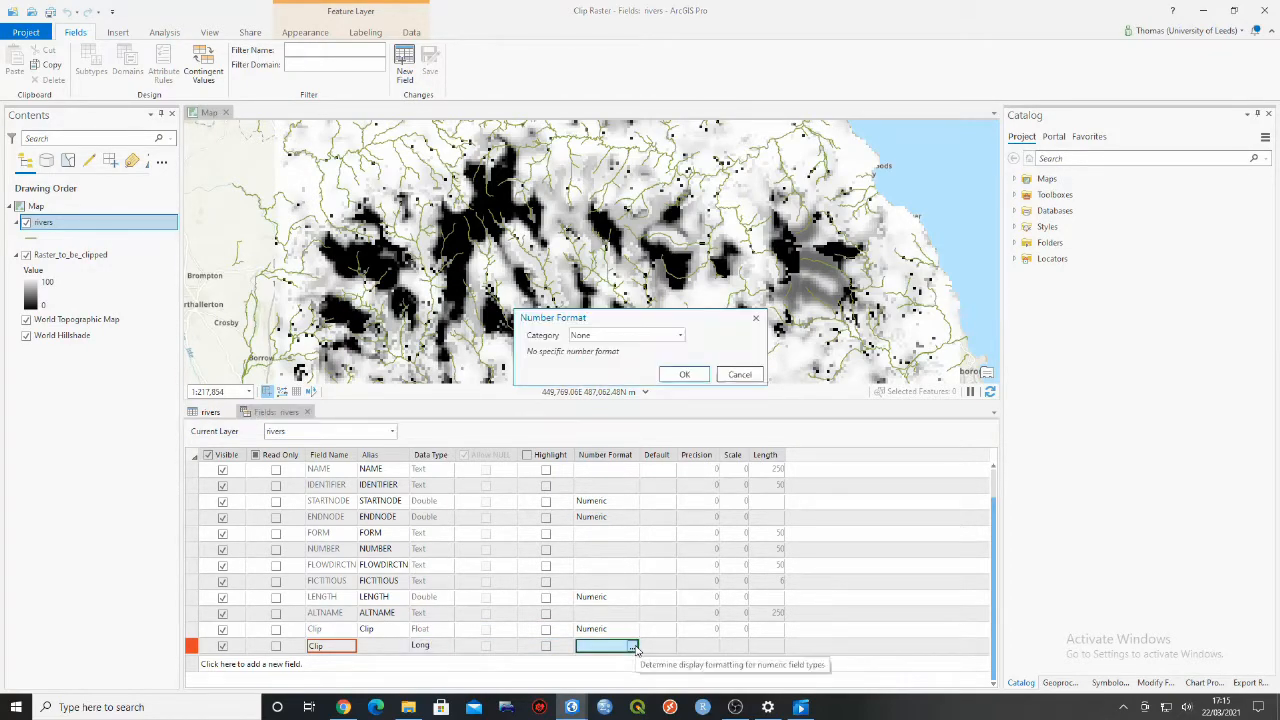
left_click(679, 336)
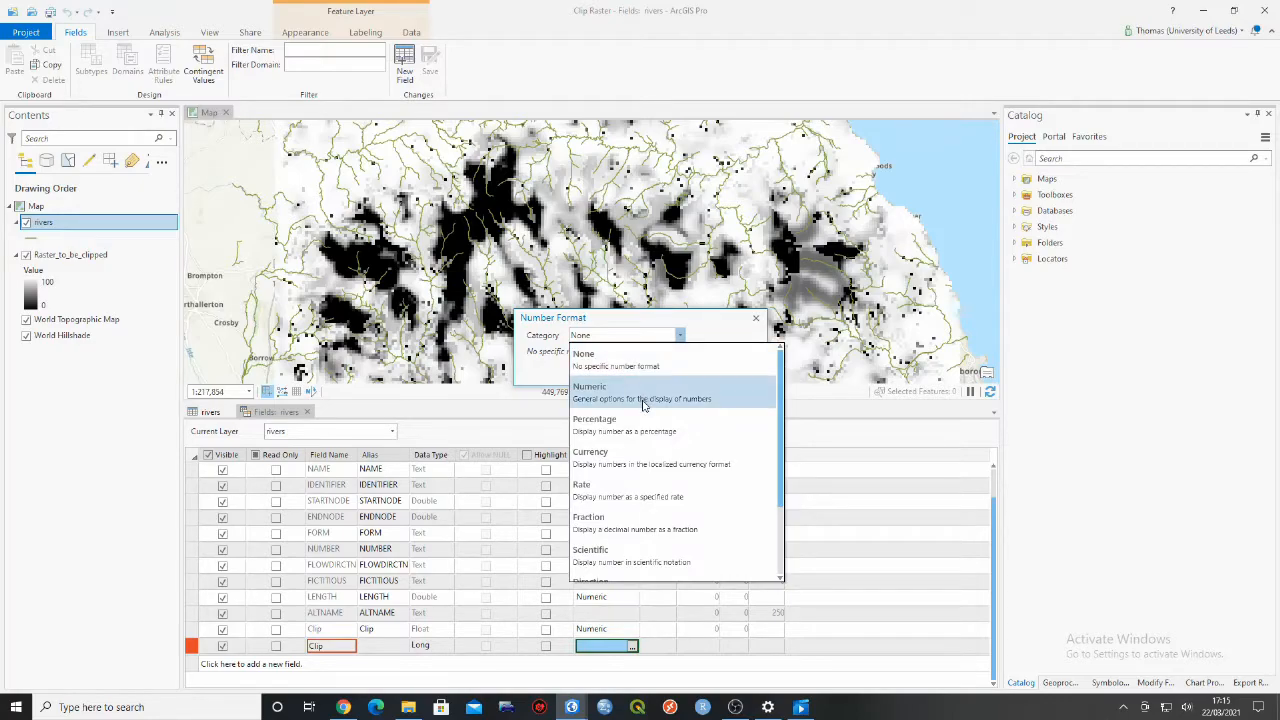
left_click(600, 358)
left_click(756, 318)
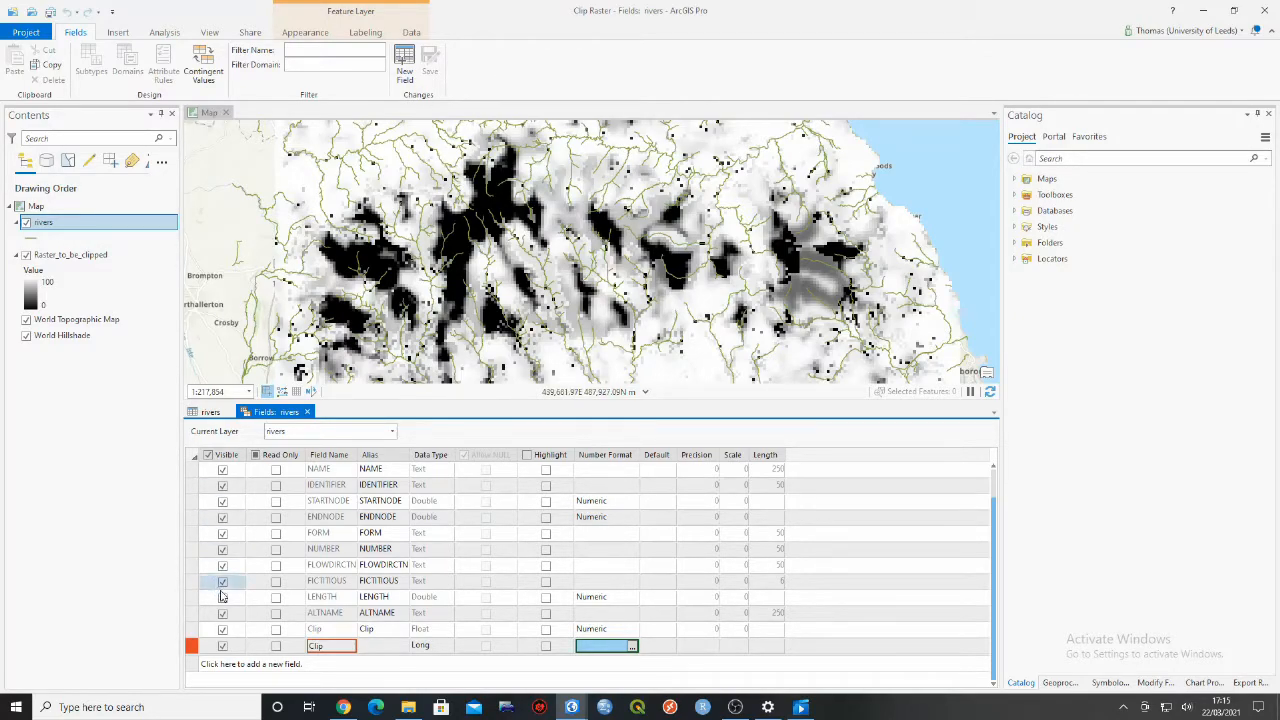
- Delete the newly added Clip field row and return to the rivers attribute table
right_click(192, 652)
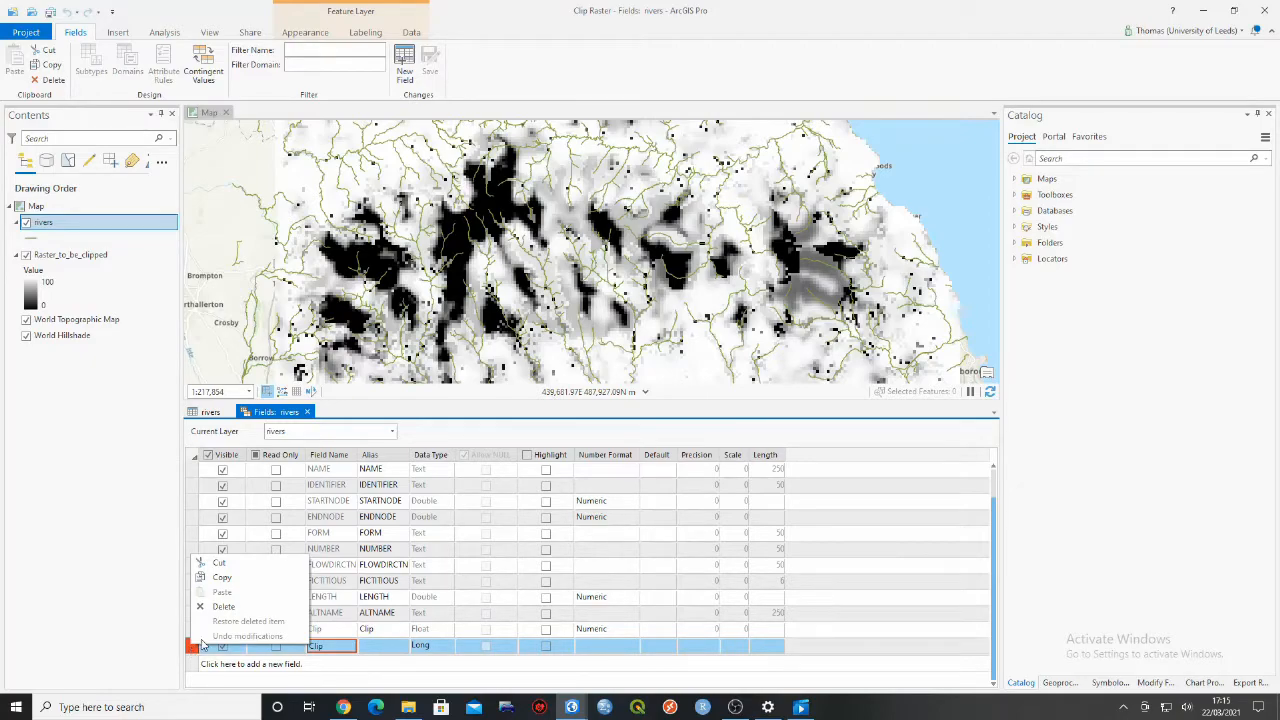
left_click(223, 607)
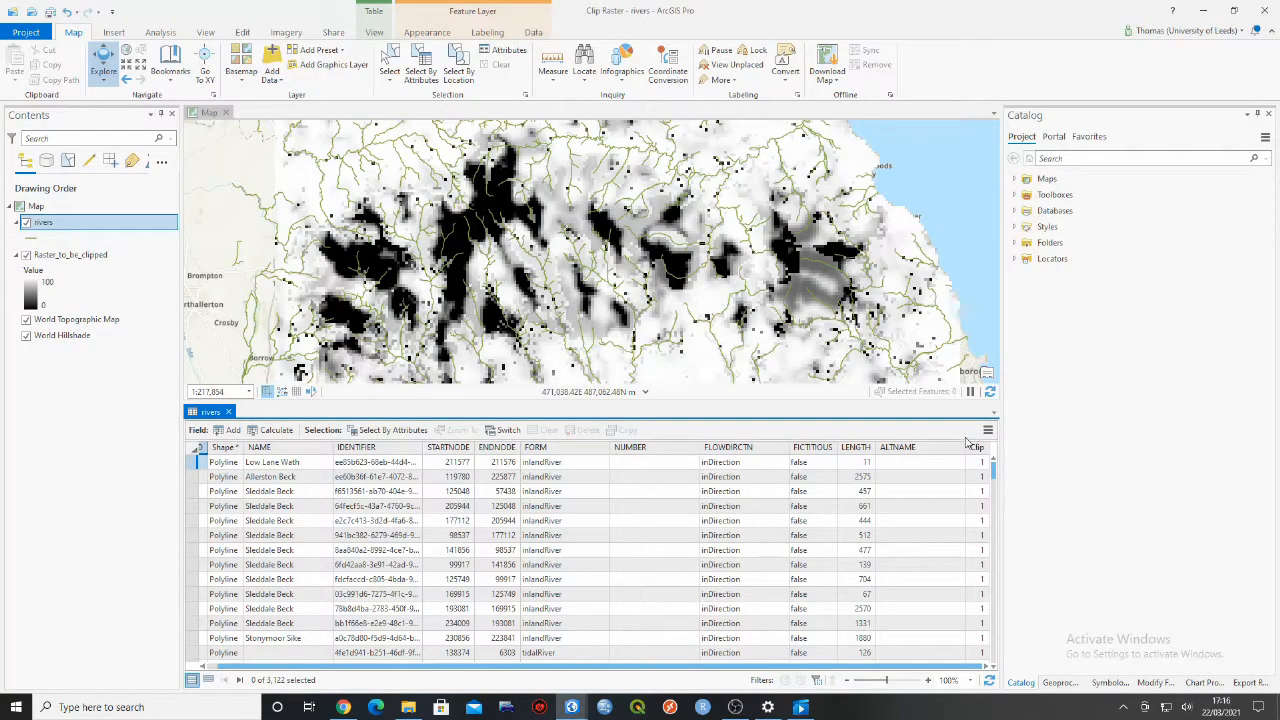
- Open Calculate Field for the rivers table's Clip field, review its parameters and expression area, and close it
mouse_move(978, 452)
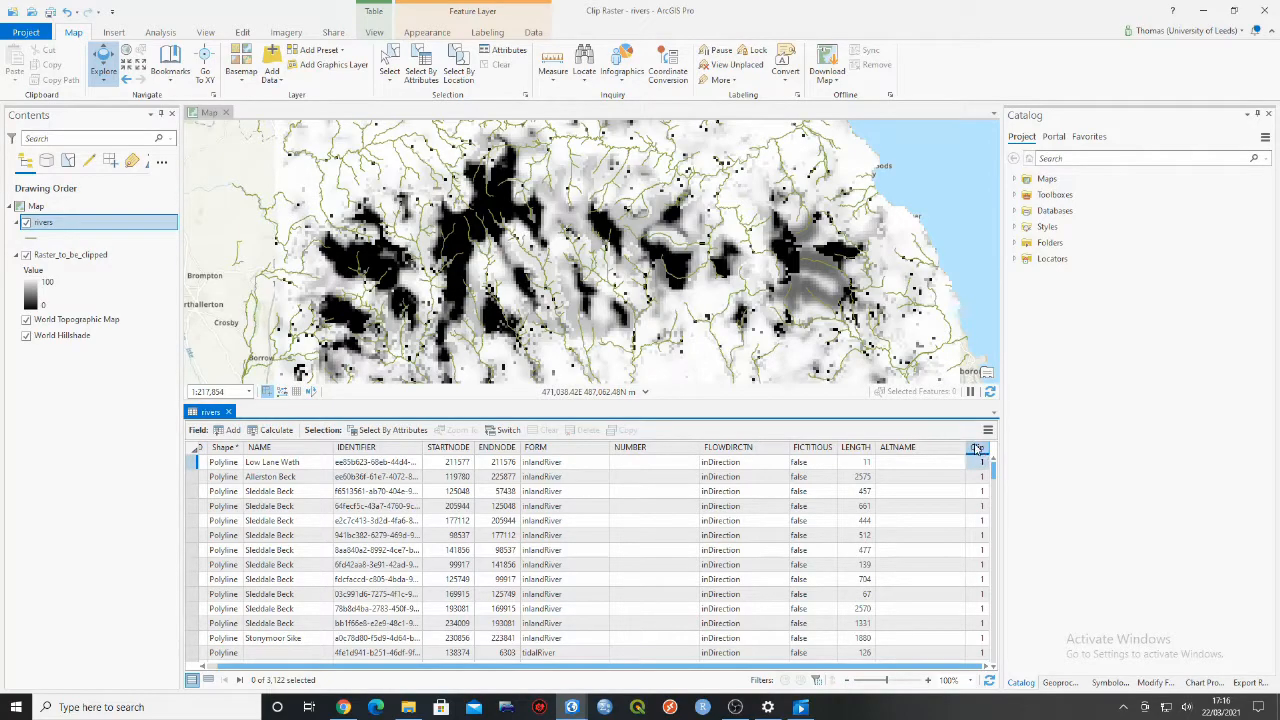
right_click(975, 448)
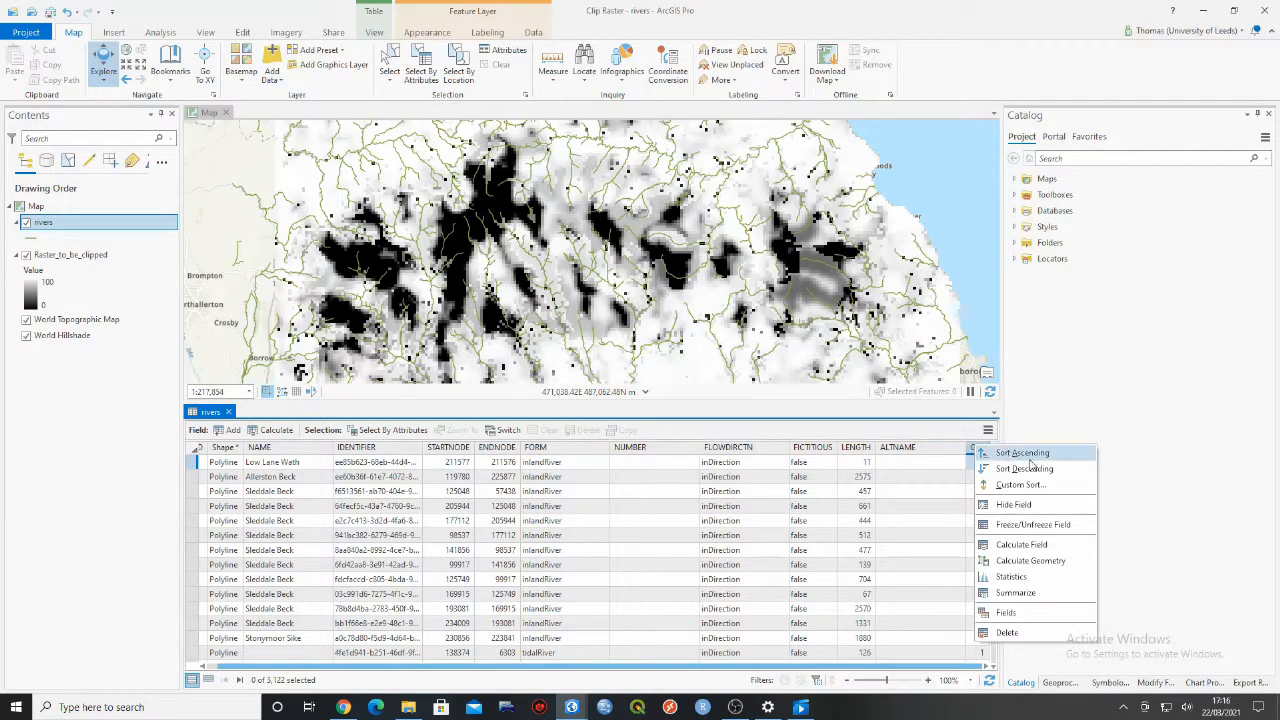
left_click(1062, 551)
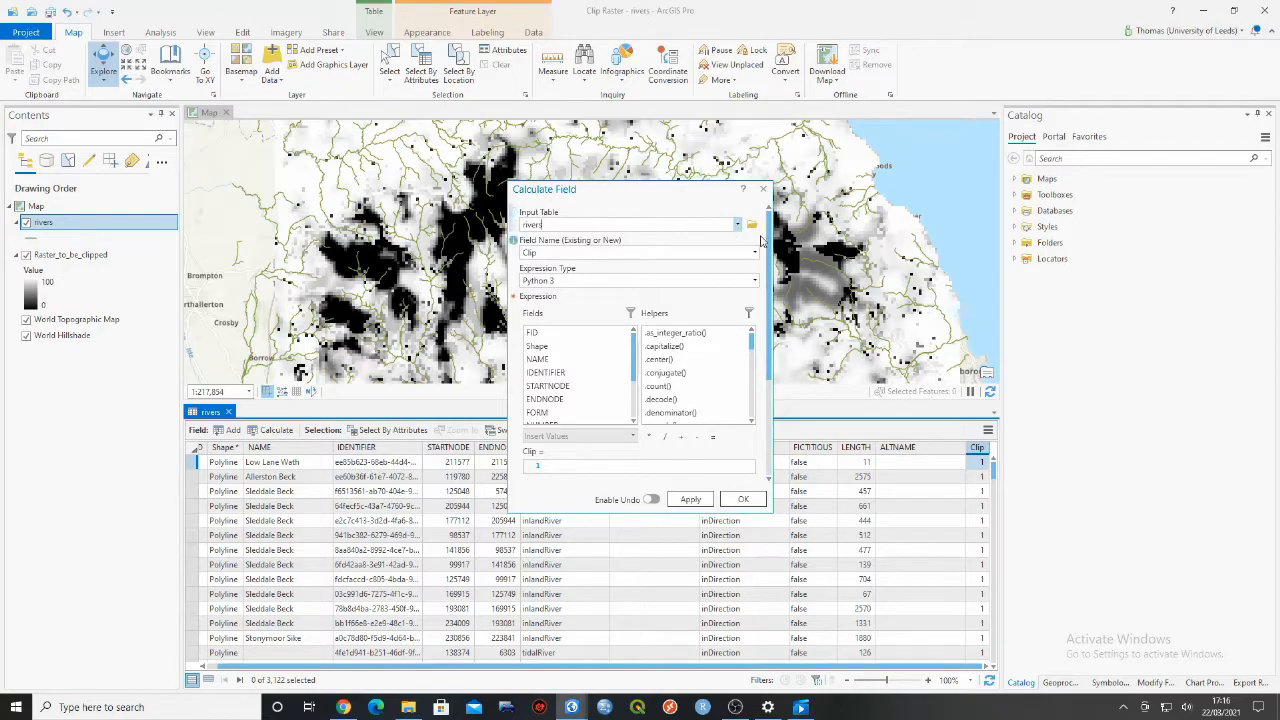
mouse_move(768, 244)
left_mouse_down()
mouse_move(768, 288)
mouse_move(768, 232)
left_mouse_up()
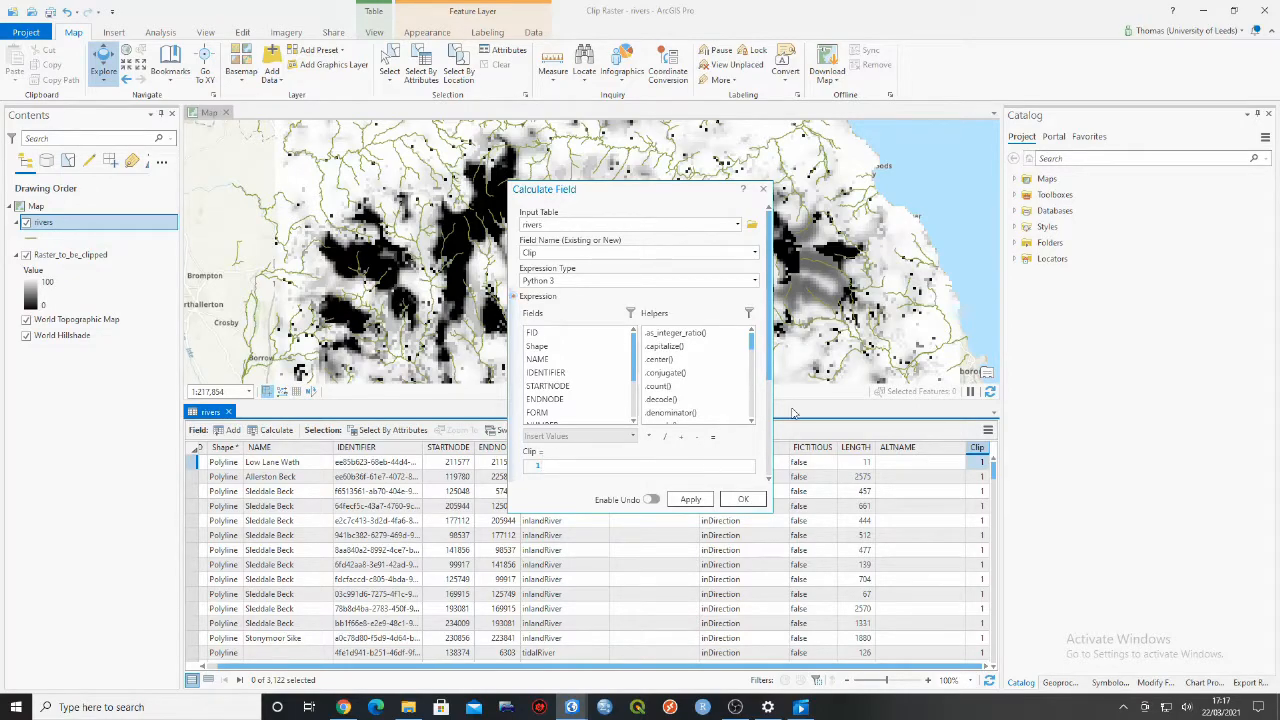
left_click_drag(770, 372, 764, 462)
scroll(592, 460, "up", 5)
left_click_drag(772, 310, 758, 433)
scroll(758, 433, "up", 5)
left_click(690, 499)
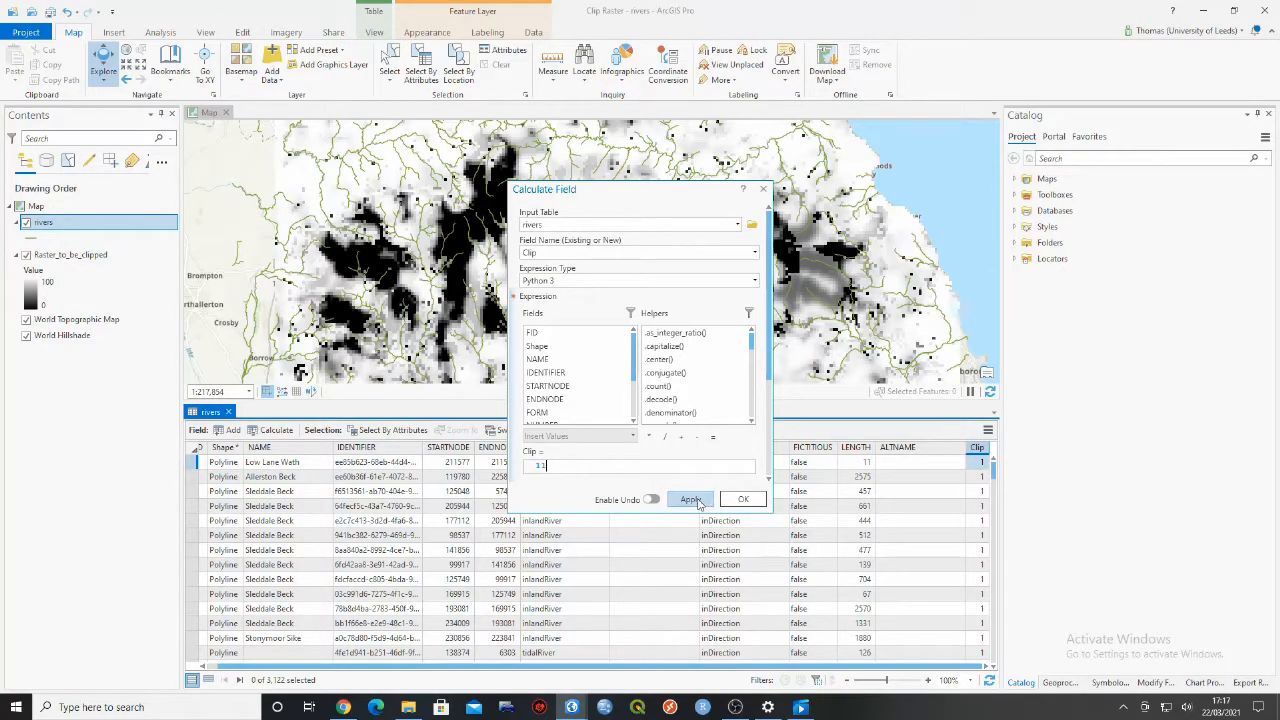
left_click(765, 189)
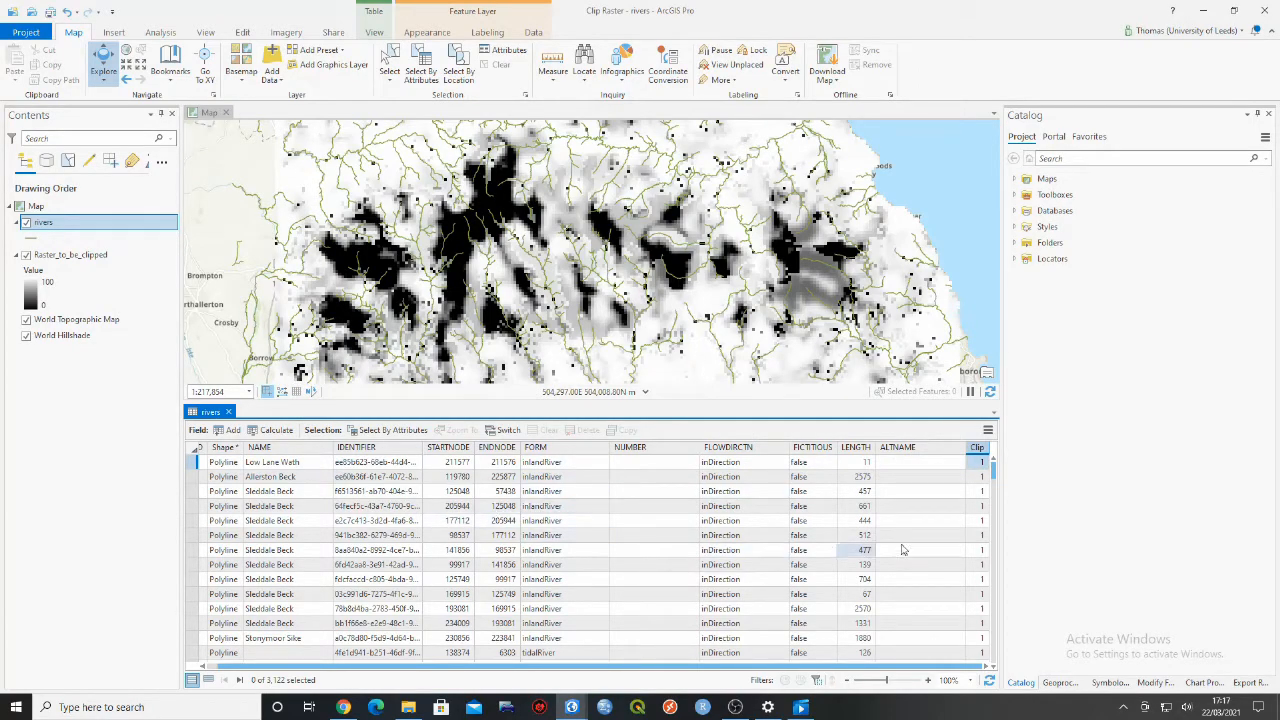
- Close the rivers attribute table, search the geoprocessing tools for "feature to raster" and open the Feature to Raster tool
mouse_move(996, 484)
left_mouse_down()
mouse_move(1000, 611)
mouse_move(994, 464)
left_mouse_up()
left_click(228, 412)
left_click(1060, 683)
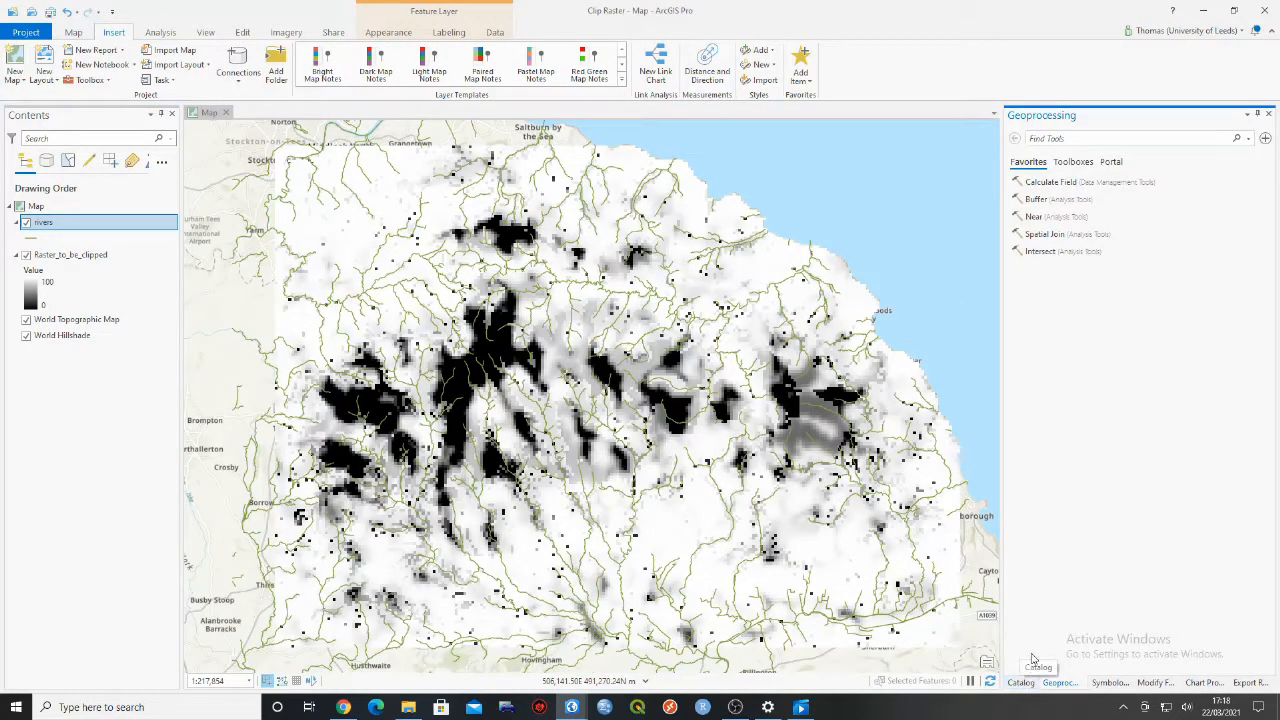
left_click(1065, 138)
type("feature to raster")
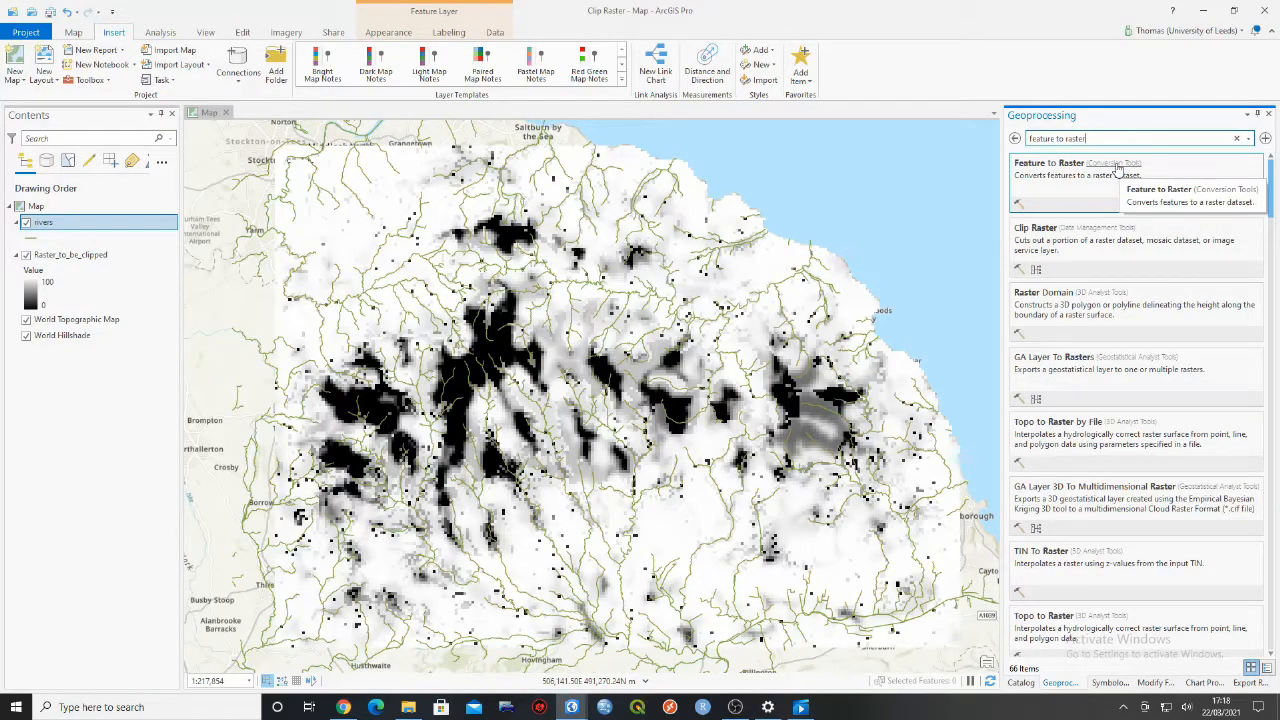
left_click(1015, 138)
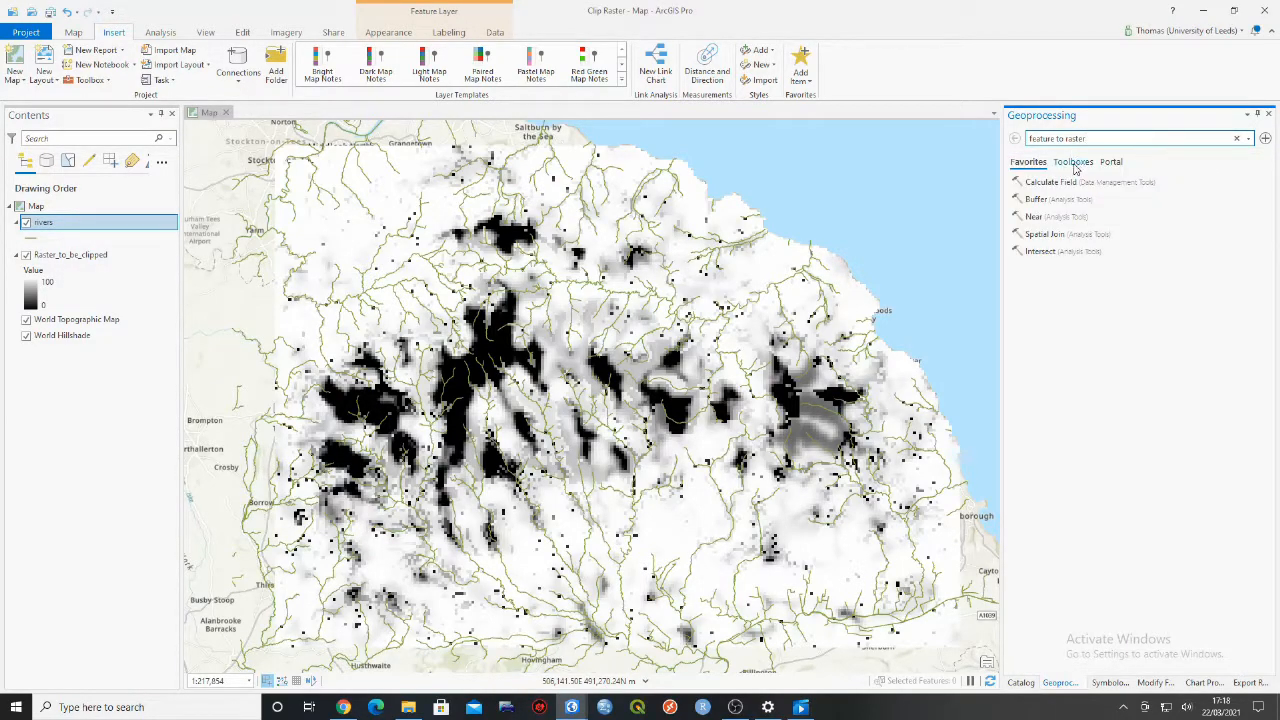
left_click(1078, 162)
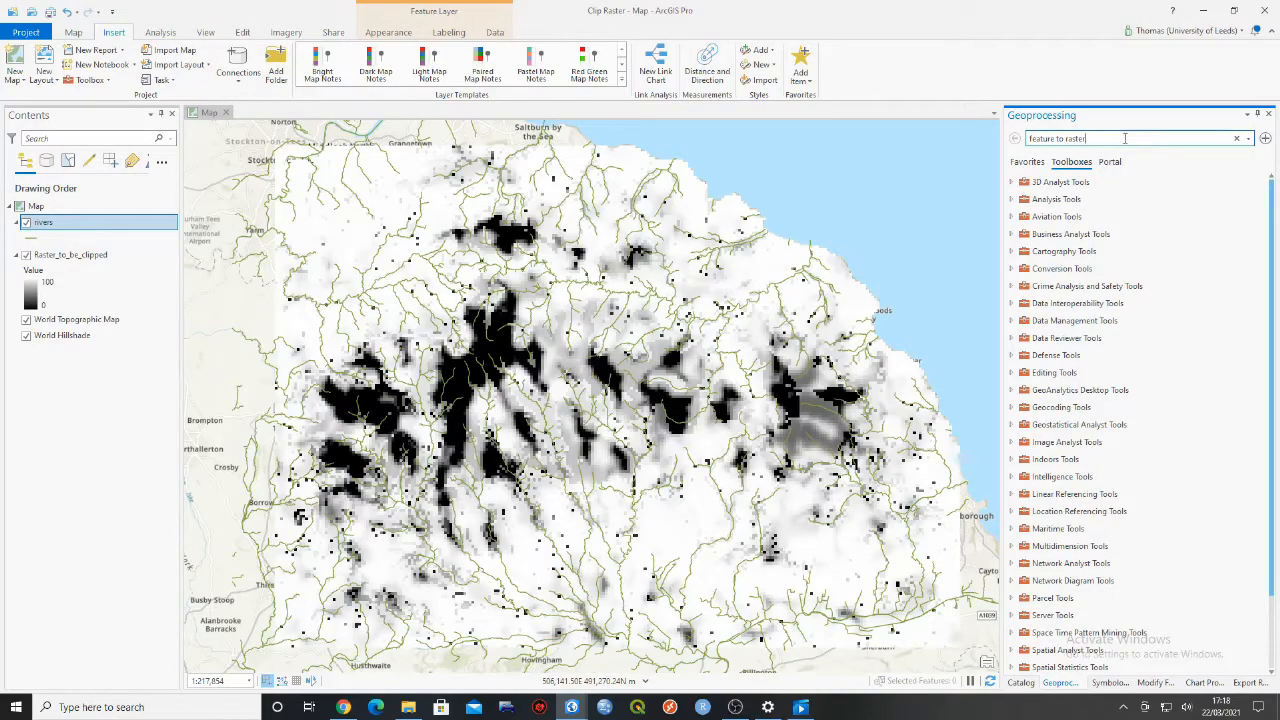
key("Return")
left_click(1049, 174)
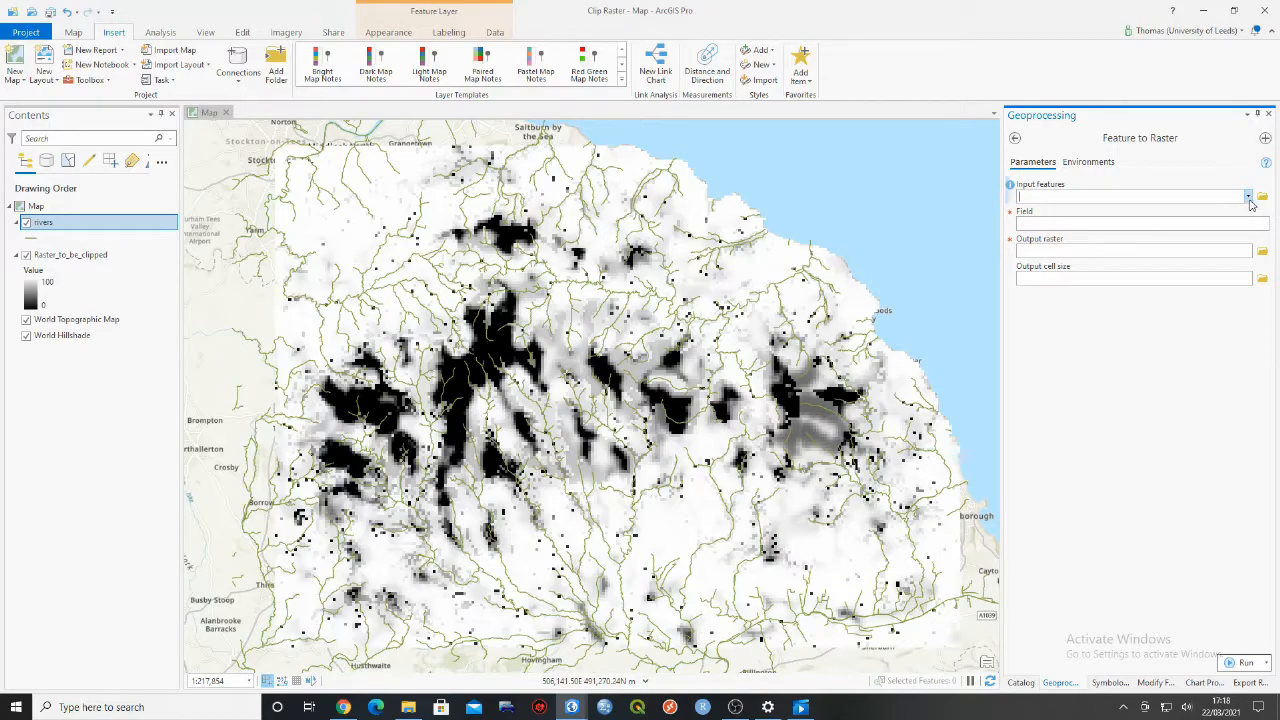
- Set rivers as the input features and Clip as the field for the raster conversion
left_click_drag(82, 226, 1066, 196)
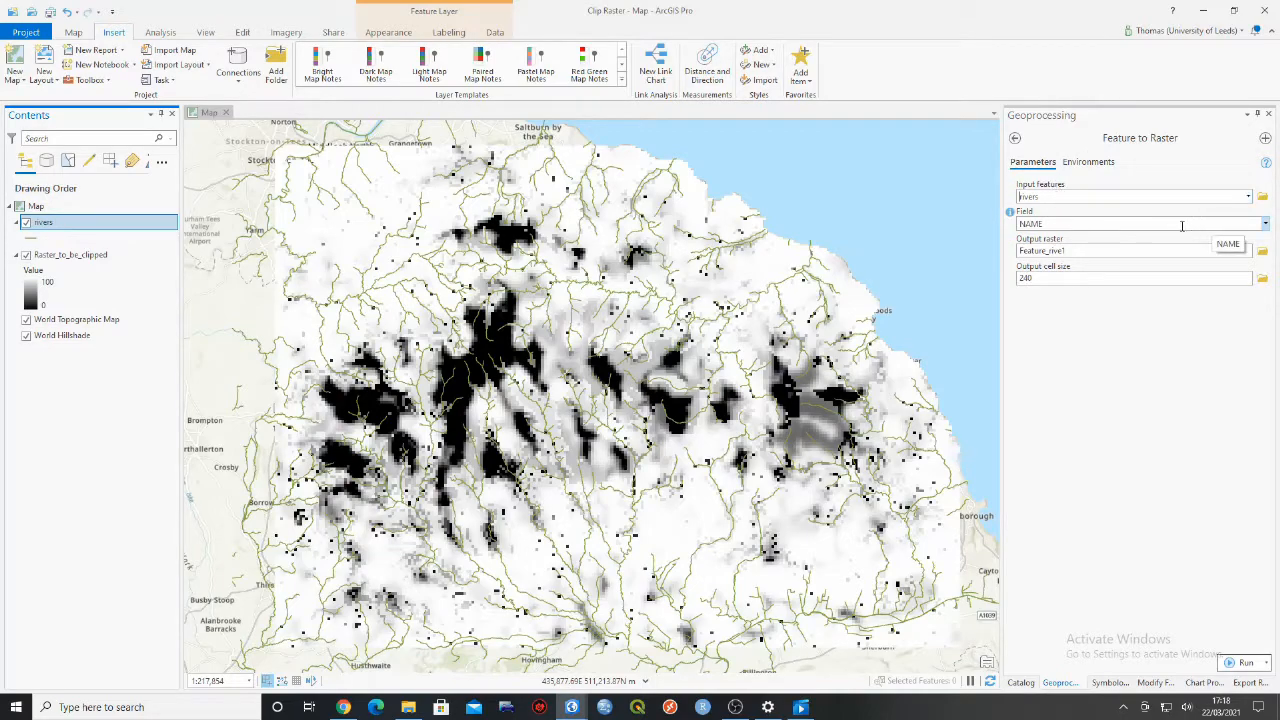
left_click(1265, 224)
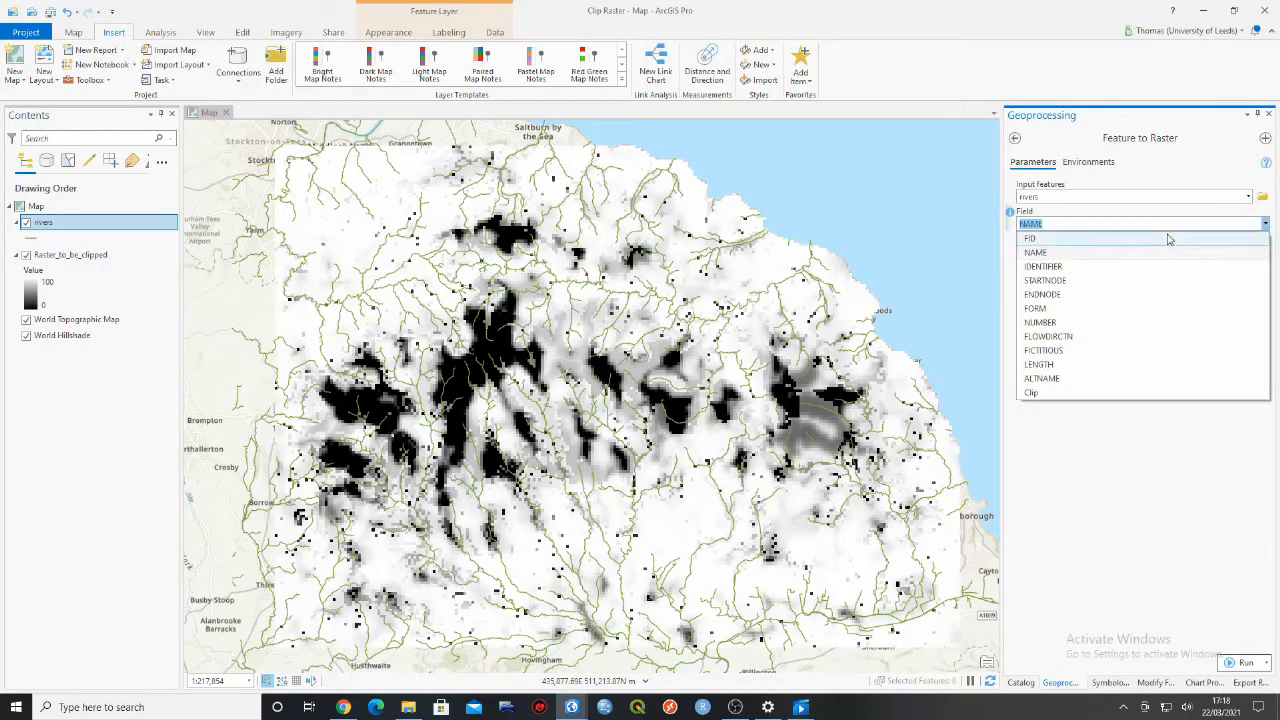
left_click(1055, 393)
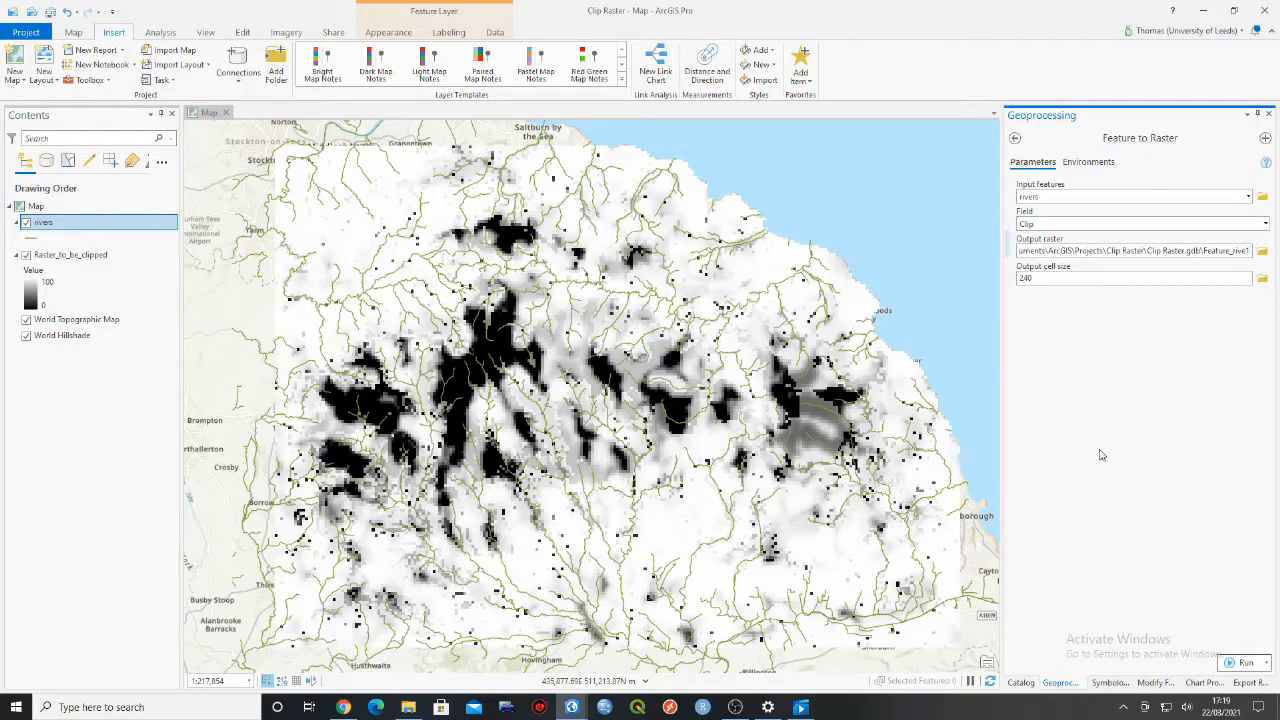
- Name the Feature to Raster output poly_raster in the Clip Raster geodatabase
key("BackSpace")
key("BackSpace")
key("BackSpace")
key("BackSpace")
key("BackSpace")
key("BackSpace")
key("BackSpace")
key("BackSpace")
key("BackSpace")
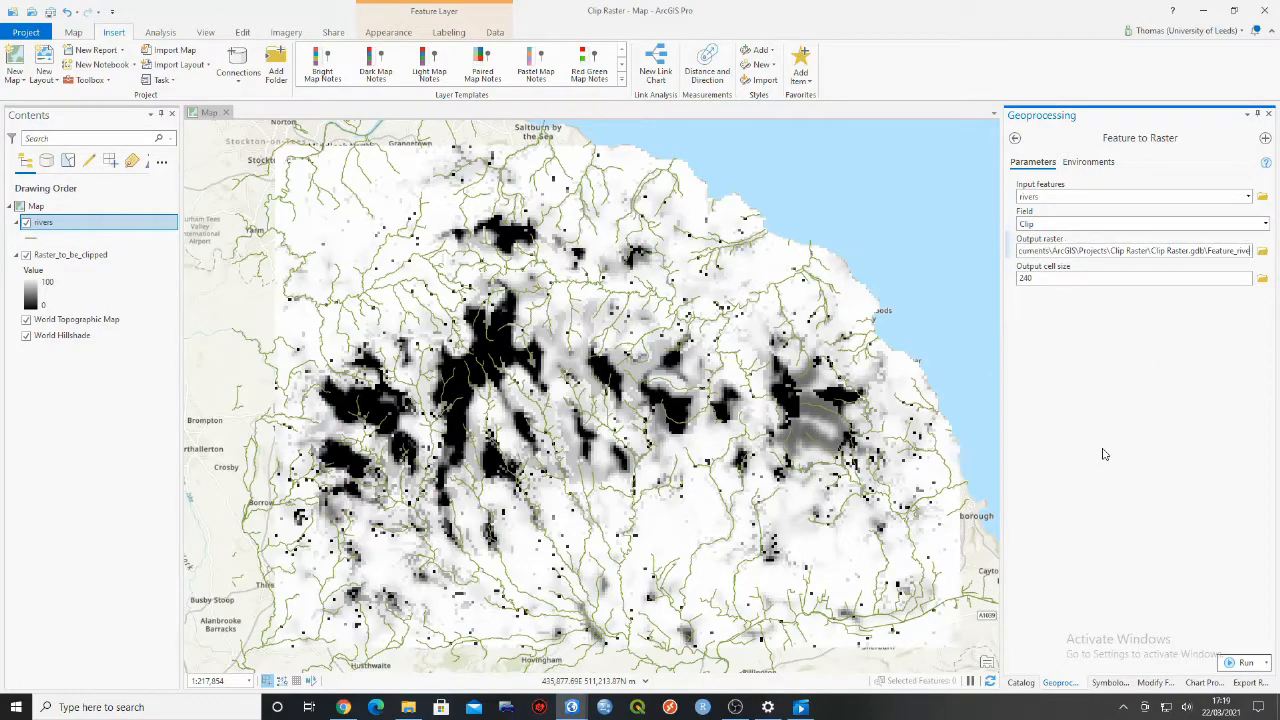
key("BackSpace")
key("BackSpace")
key("BackSpace")
key("BackSpace")
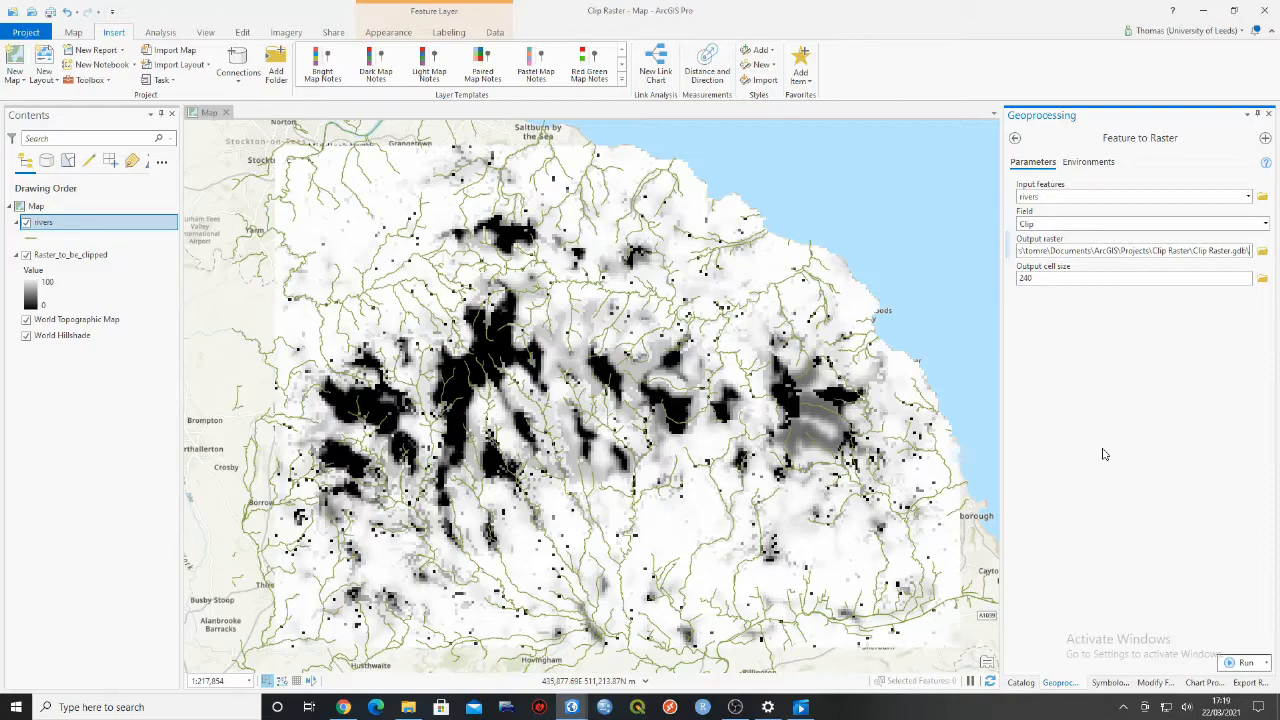
type("poly_raster")
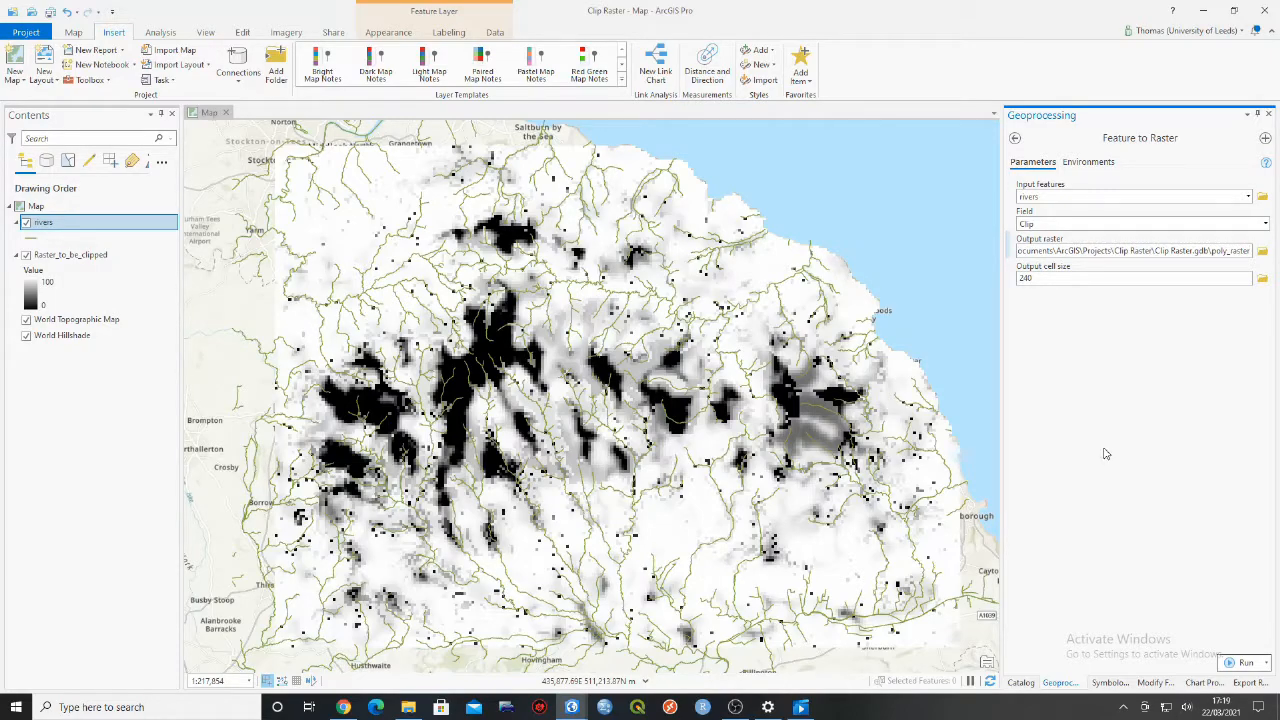
left_click(1047, 279)
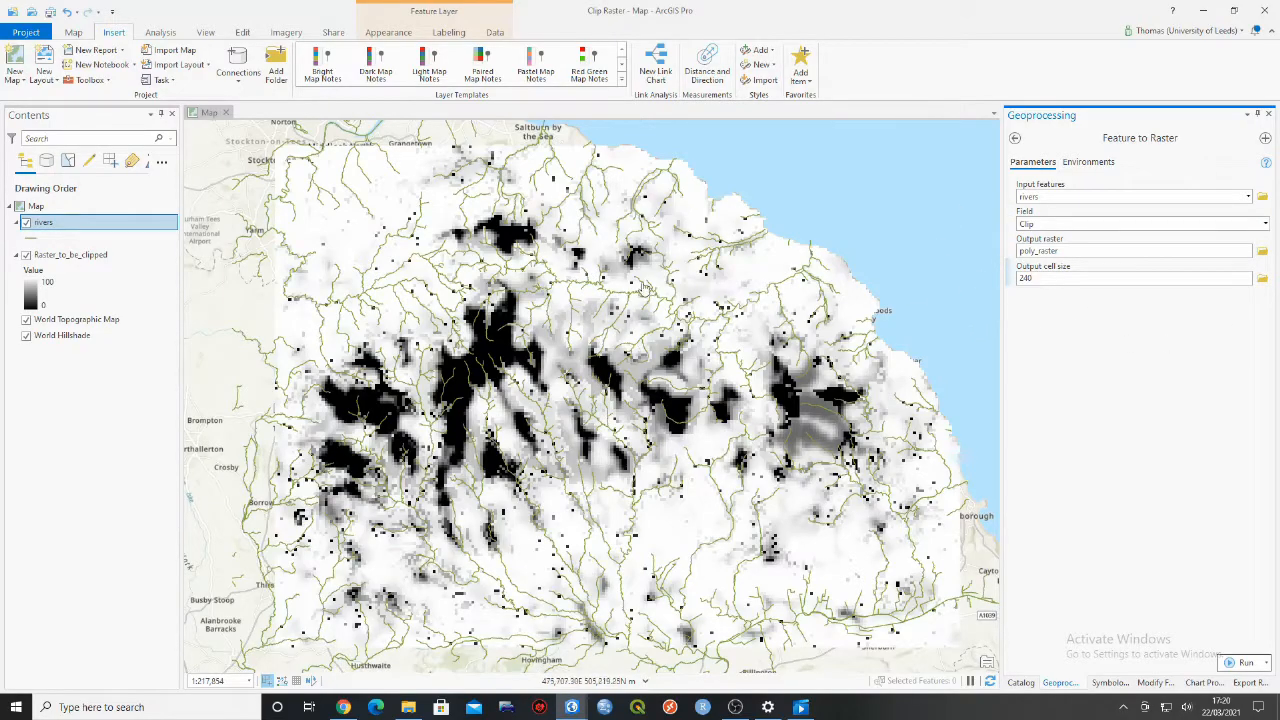
- Examine the cells of Raster_to_be_clipped on the map and check its X and Y cell size in the layer's source properties
scroll(575, 370, "up", 5)
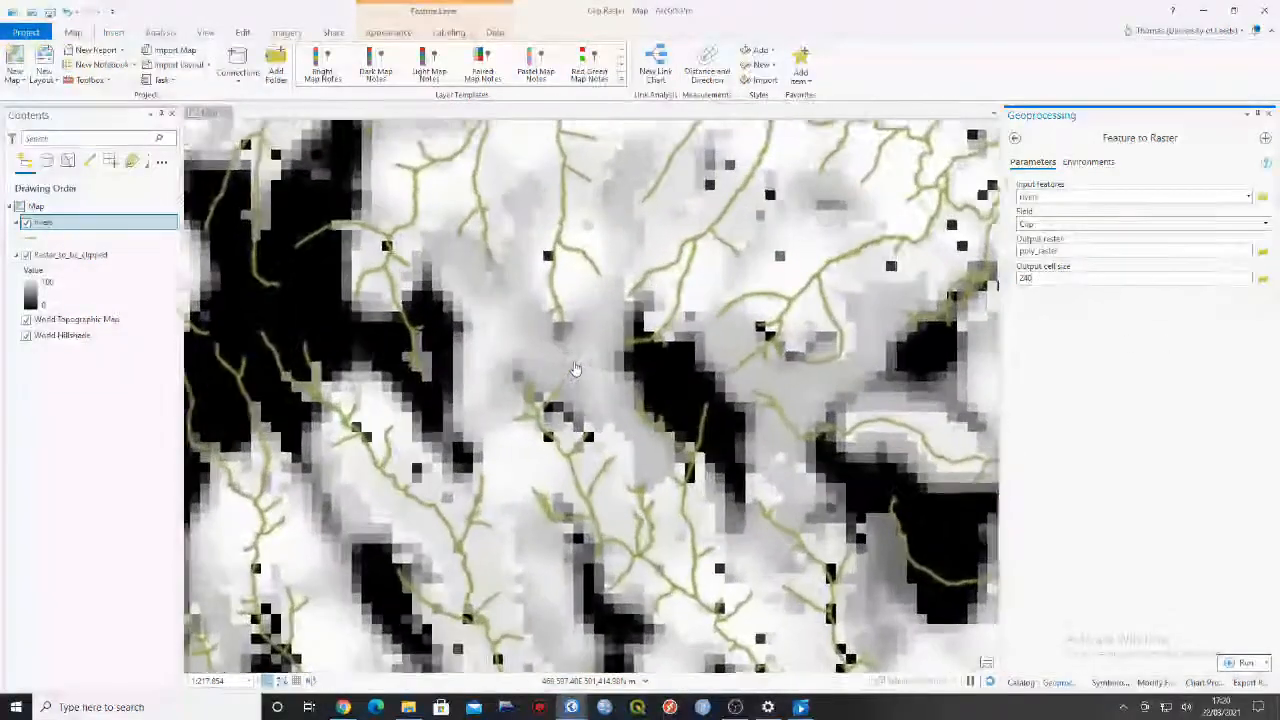
scroll(611, 371, "up", 5)
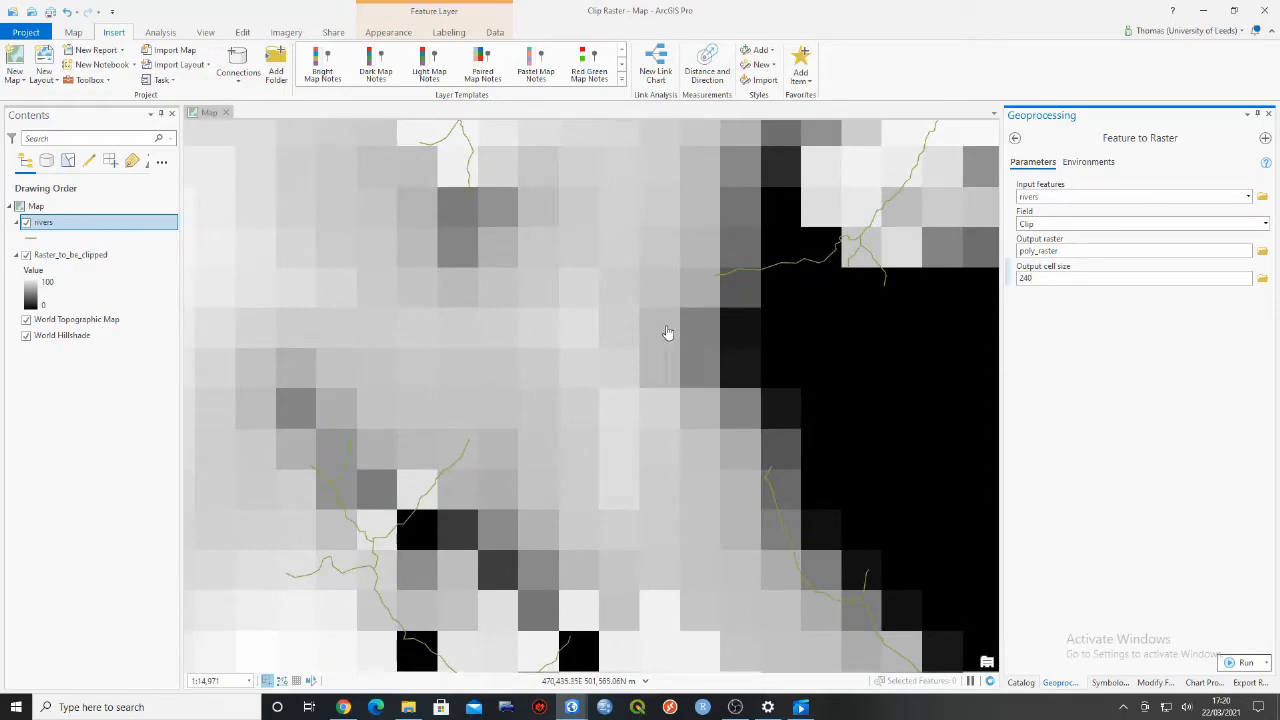
scroll(586, 349, "down", 10)
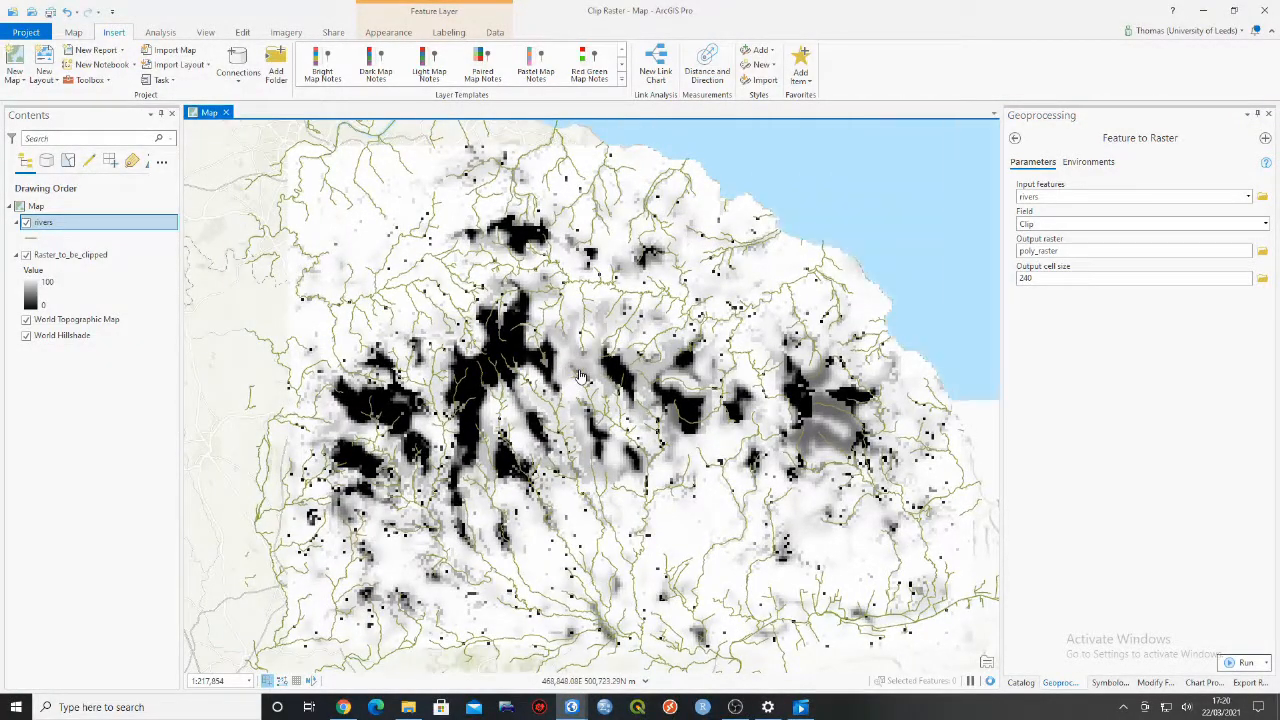
left_click(120, 256)
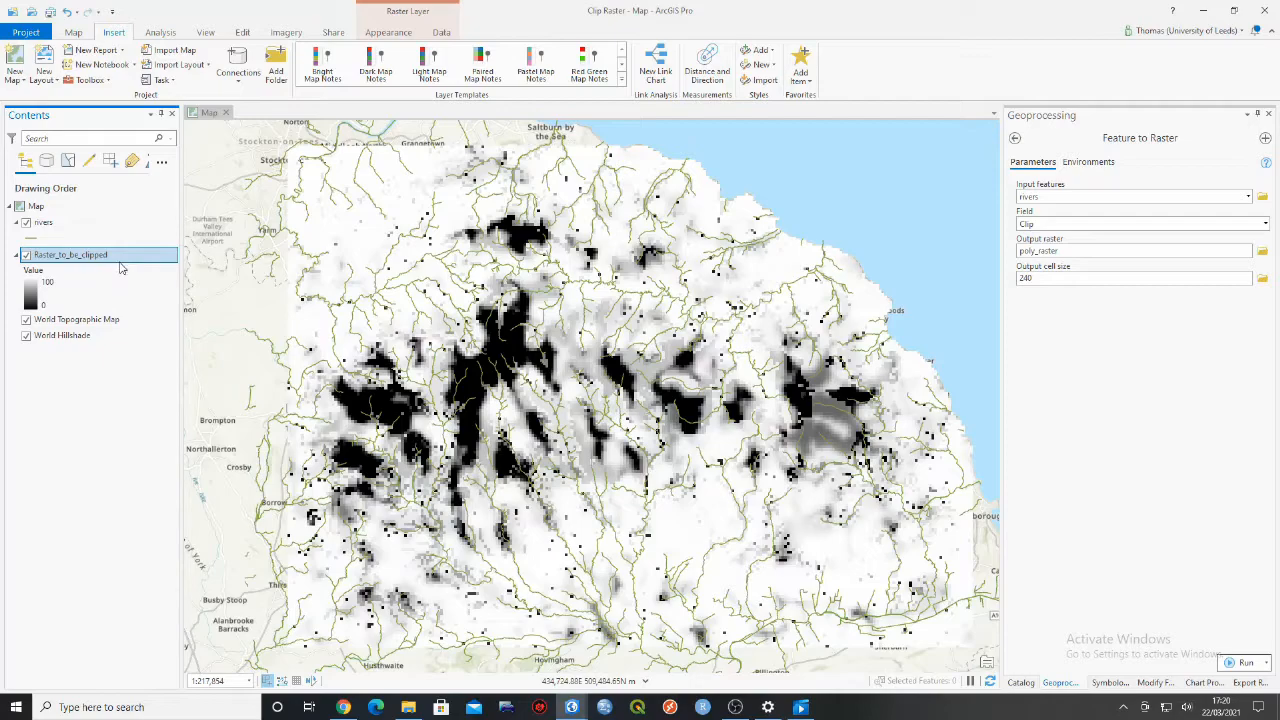
right_click(106, 259)
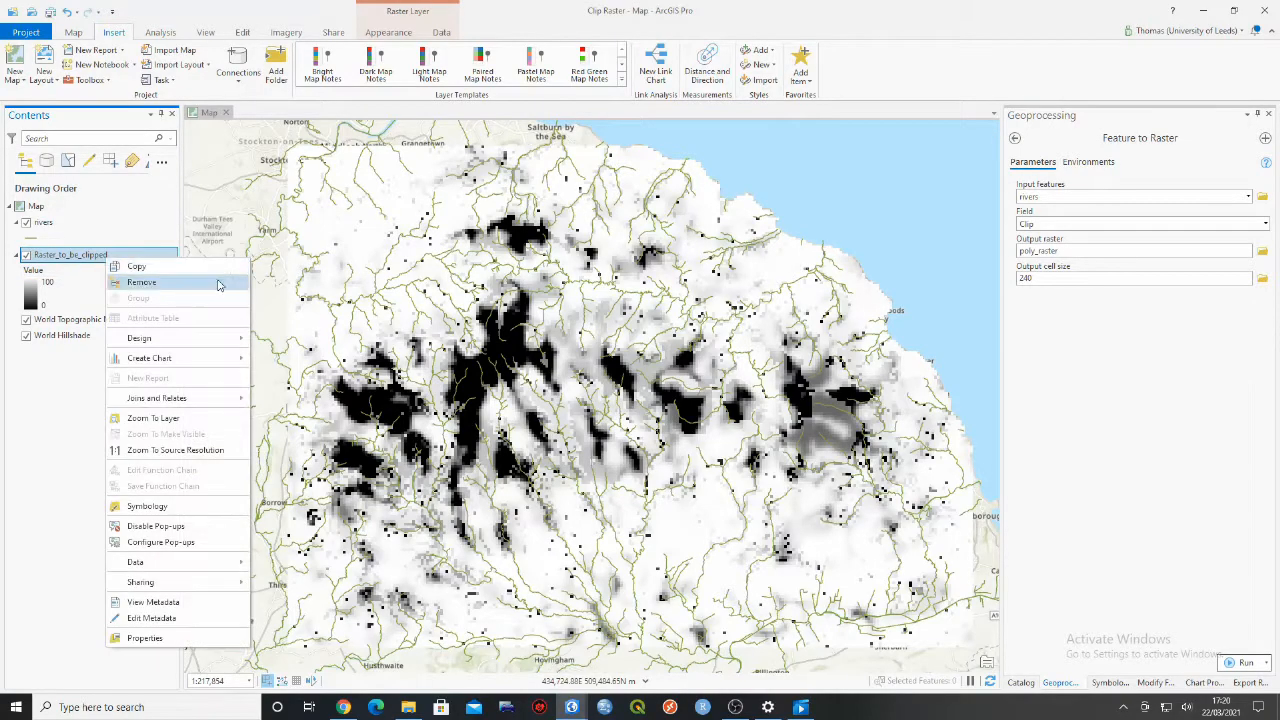
left_click(173, 642)
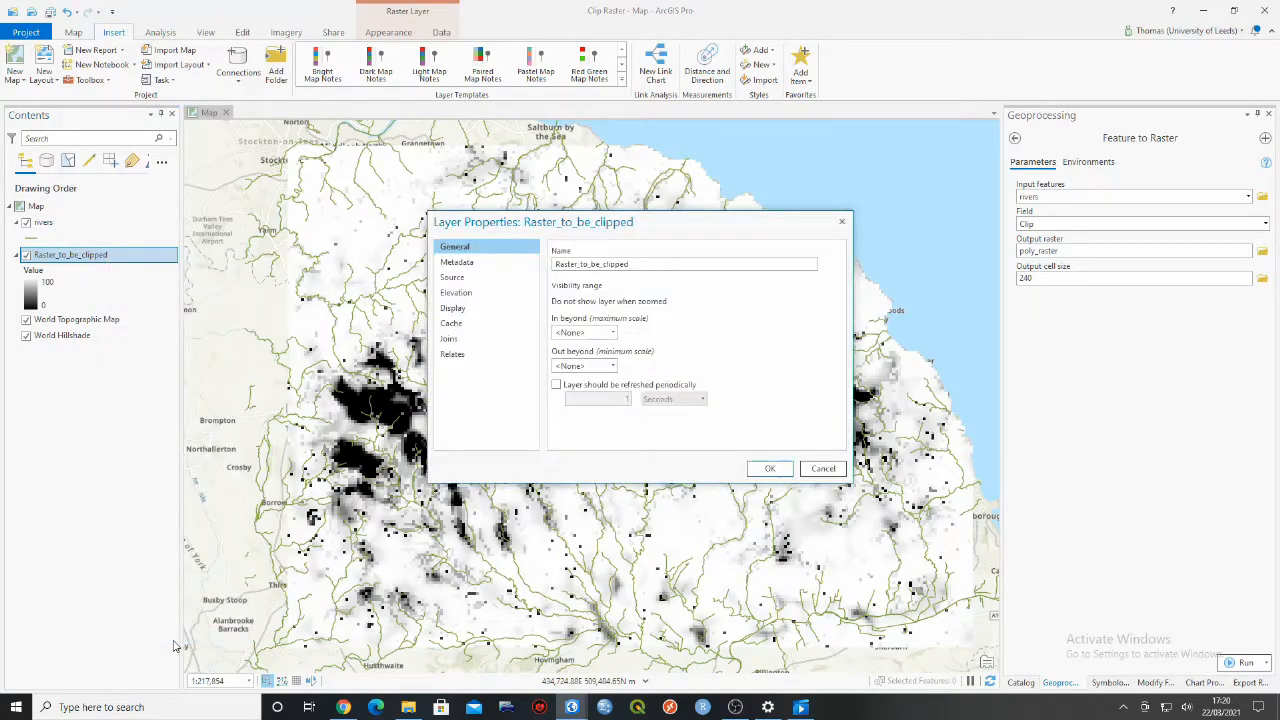
left_click(487, 285)
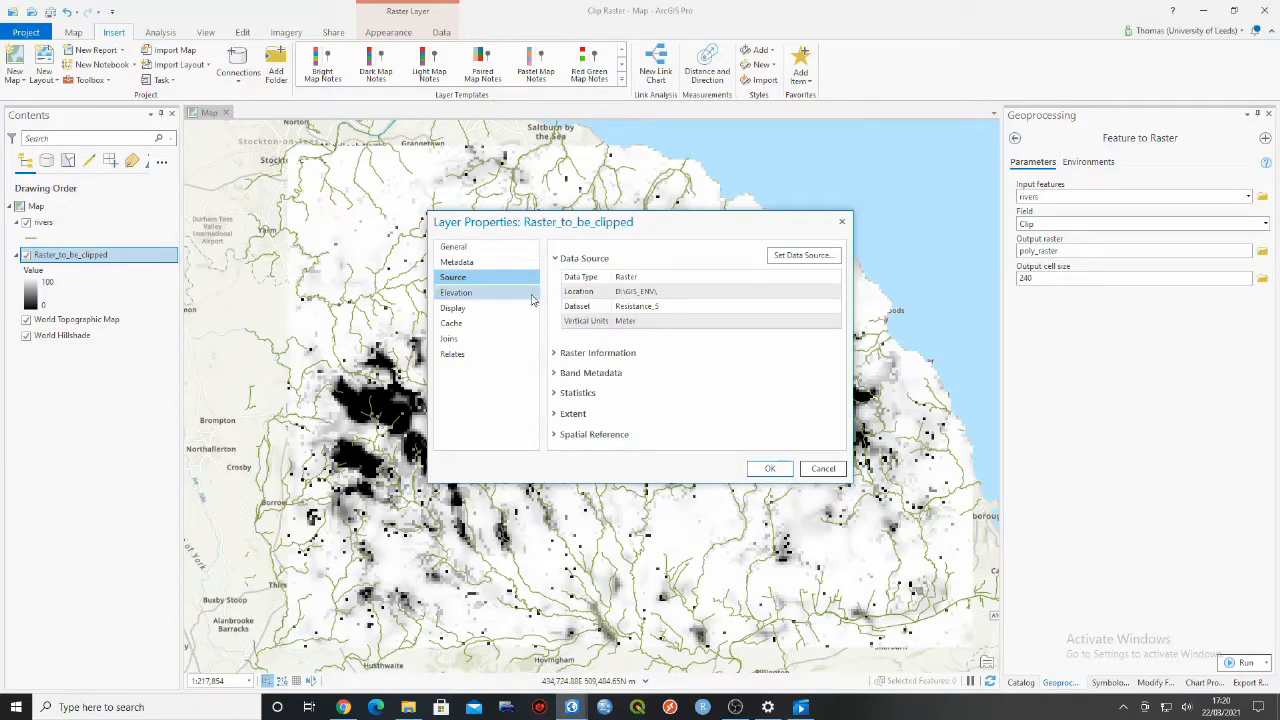
left_click(558, 356)
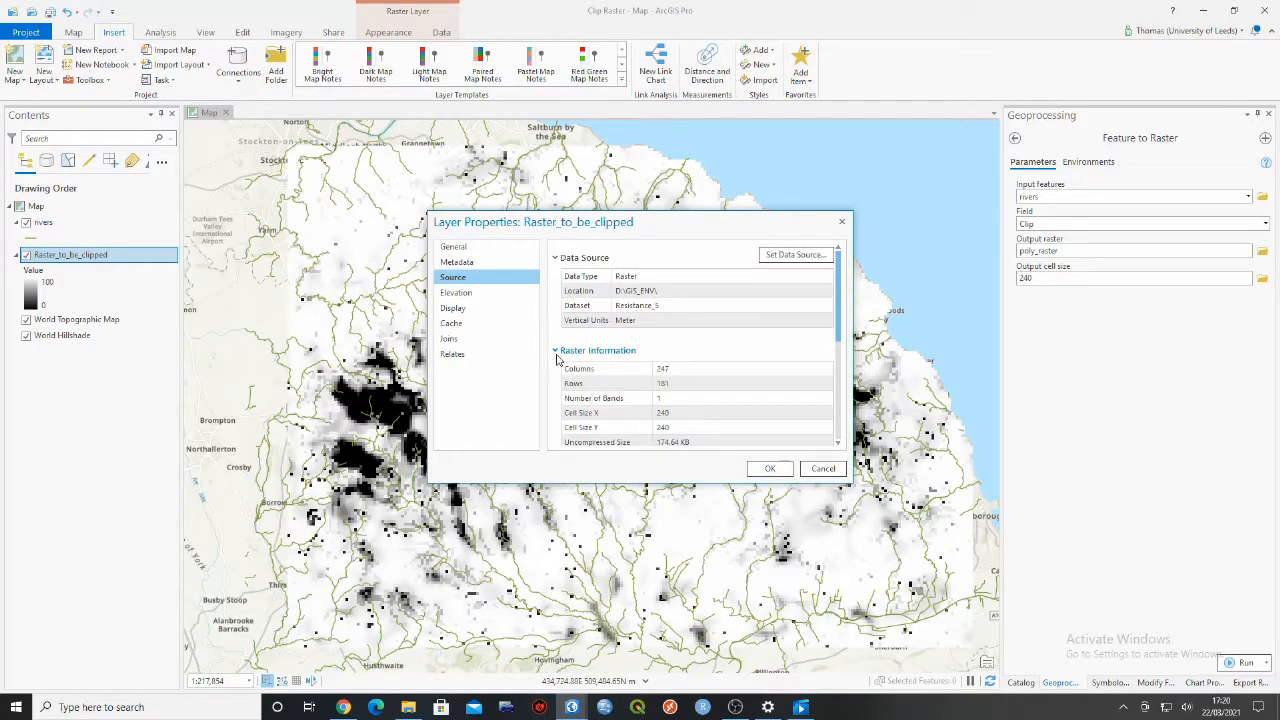
left_click(678, 426)
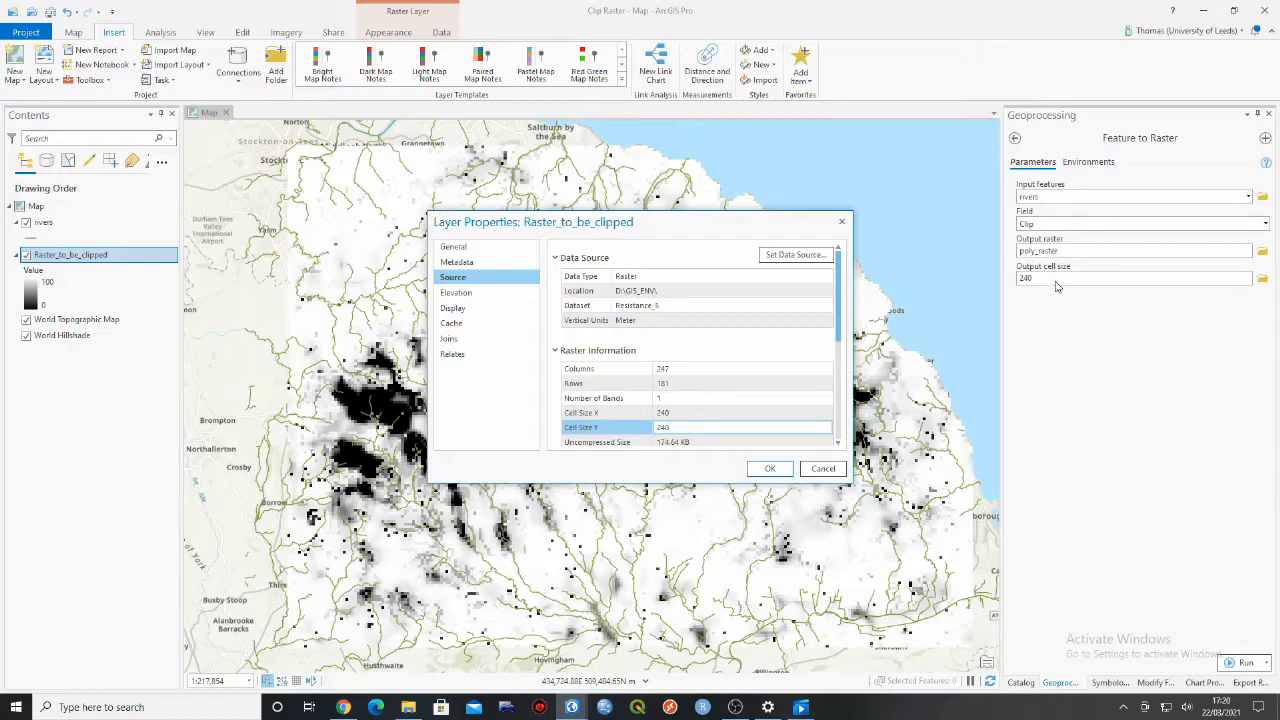
left_click(843, 223)
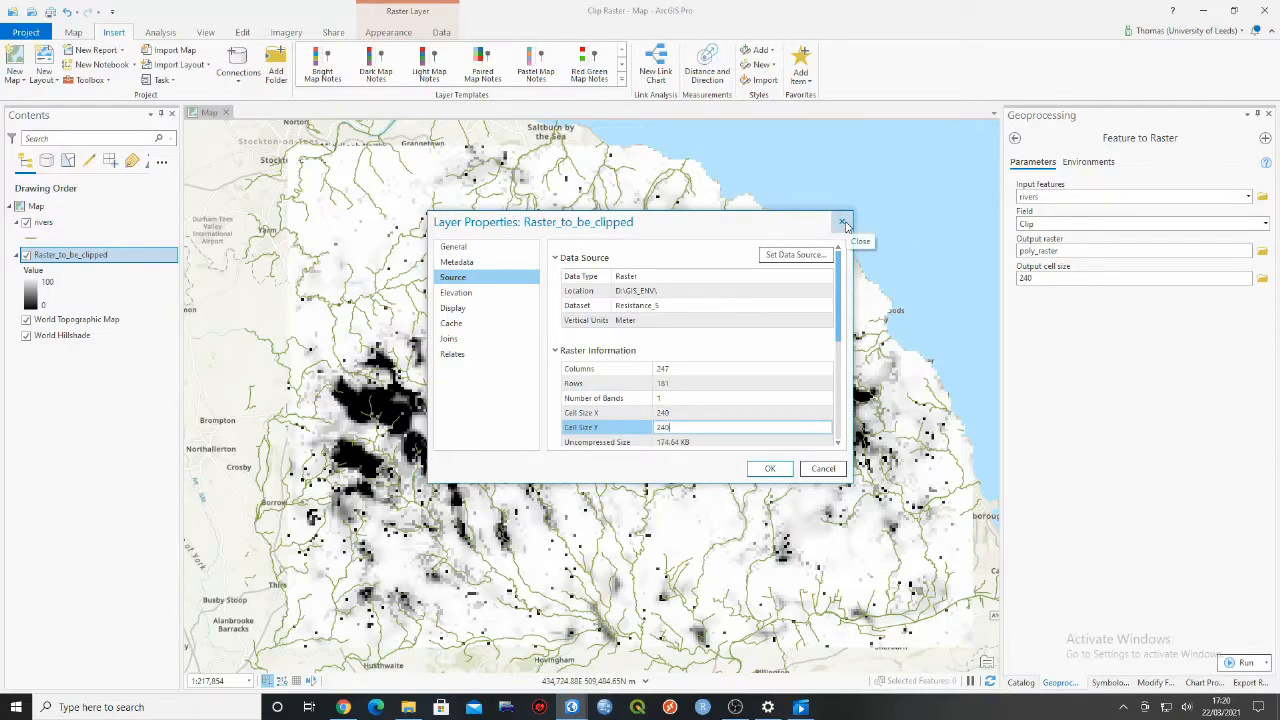
- Set the processing extent to match Raster_to_be_clipped and run Feature to Raster
left_click(1081, 170)
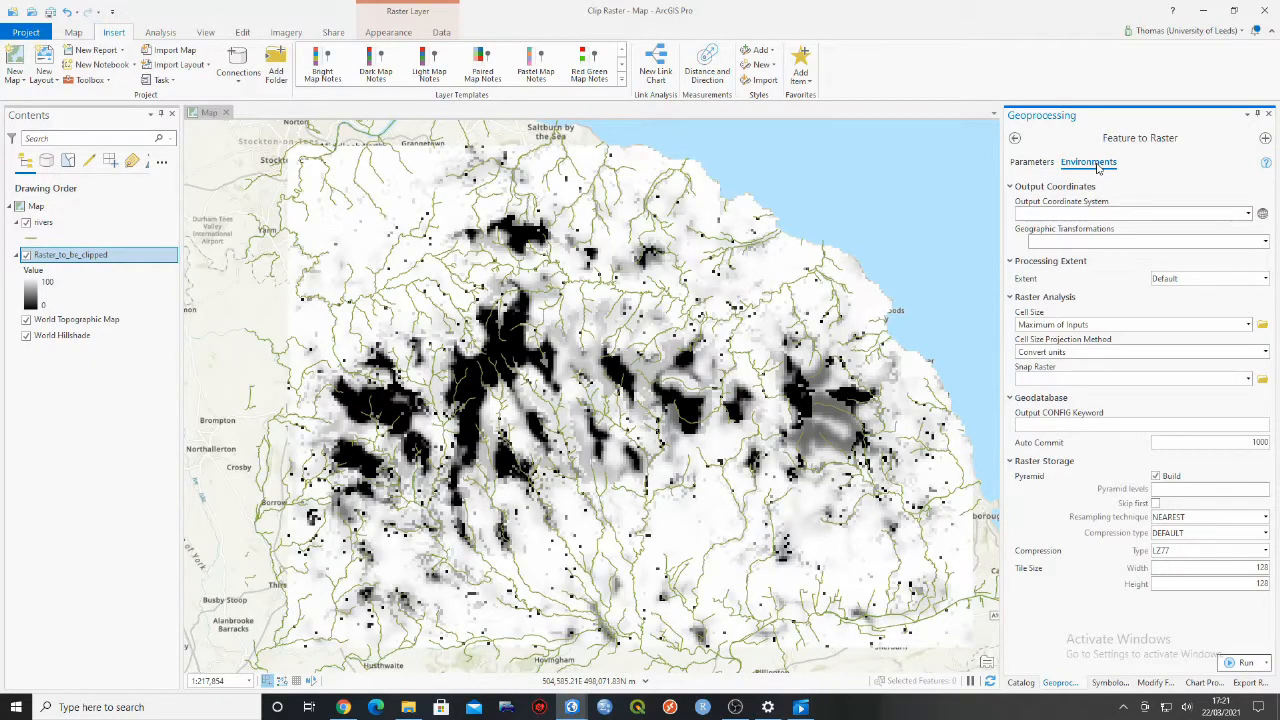
left_click(1248, 215)
left_click(1249, 216)
left_click(1240, 278)
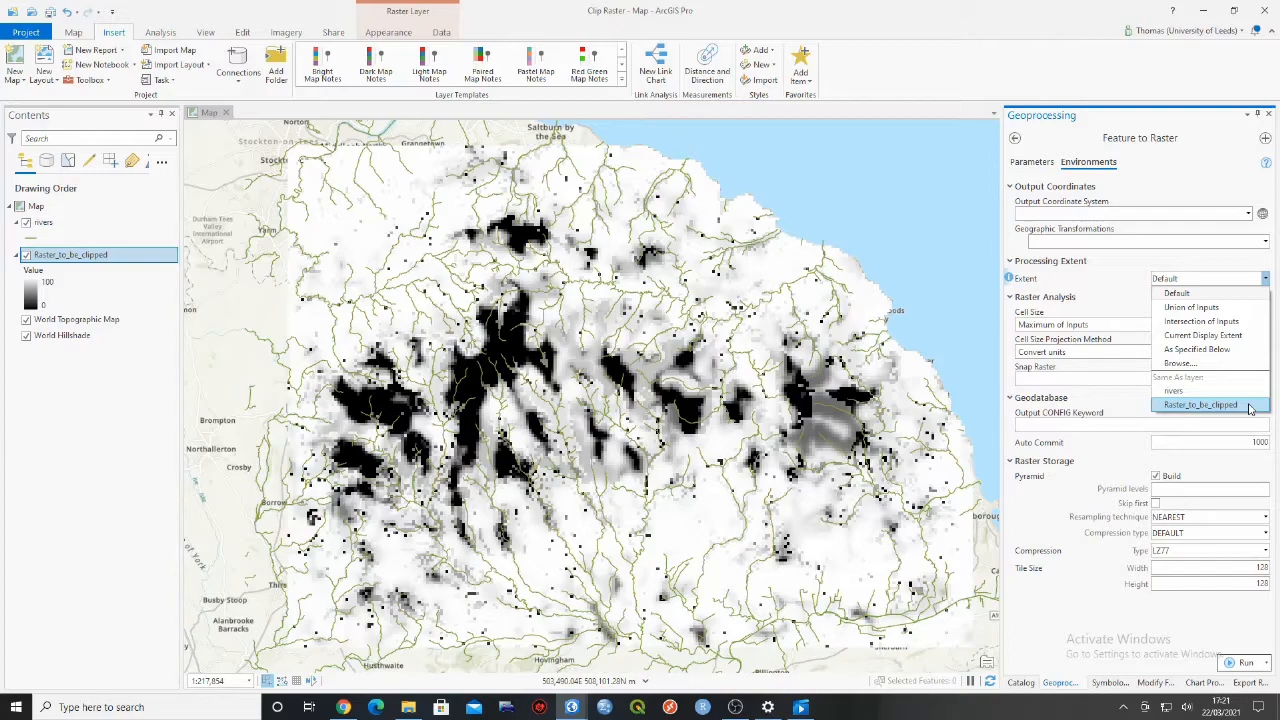
left_click(1240, 405)
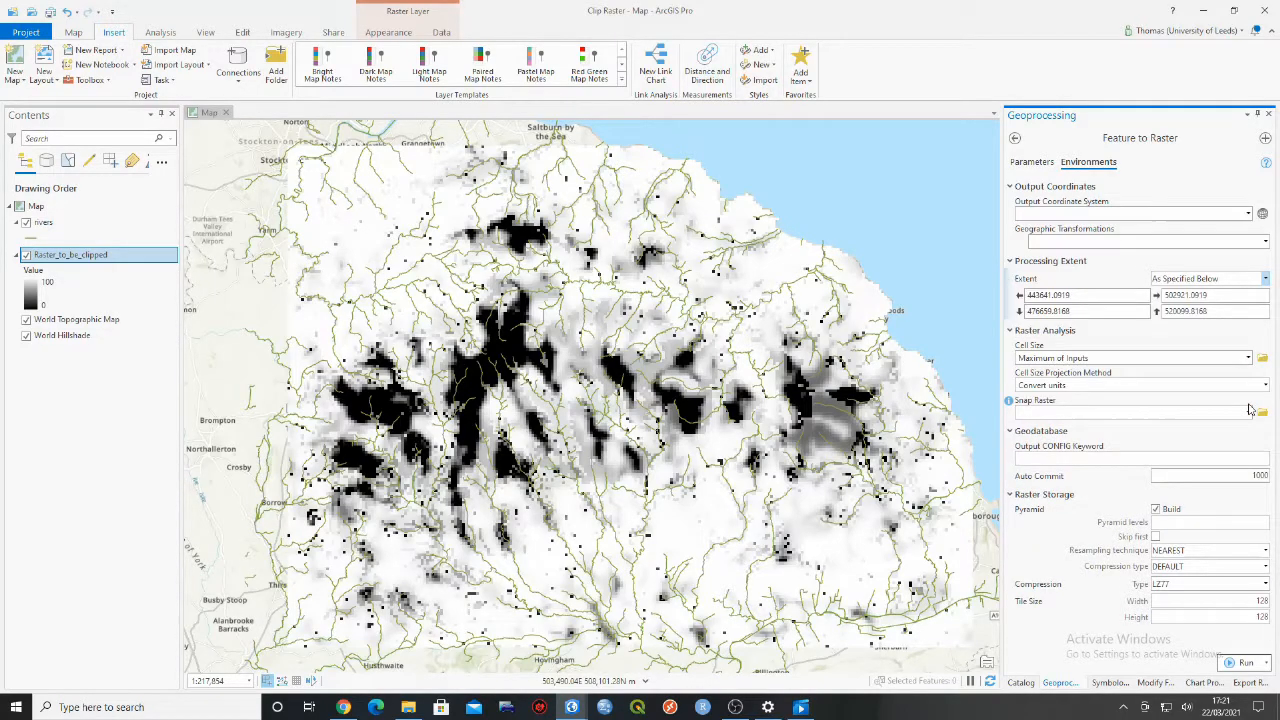
left_click(1240, 664)
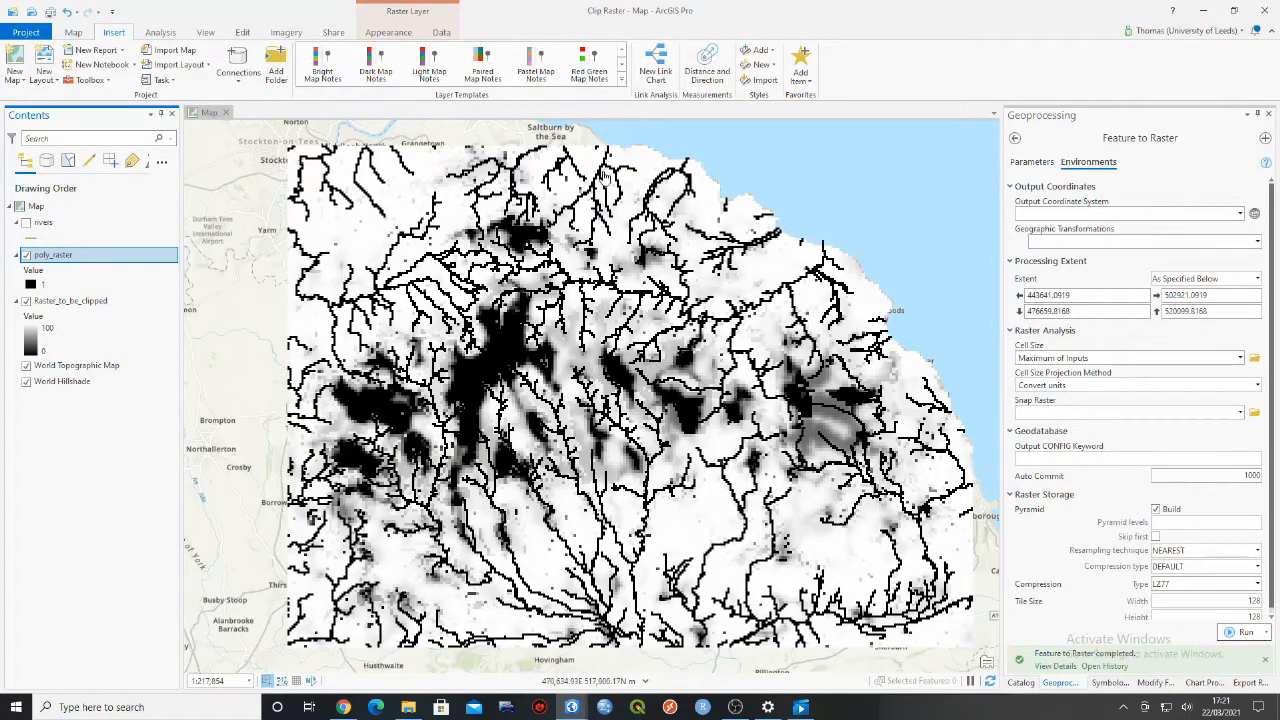
- Inspect the poly_raster cells up close and compare them with the rivers lines, then view the full raster
scroll(604, 175, "up", 4)
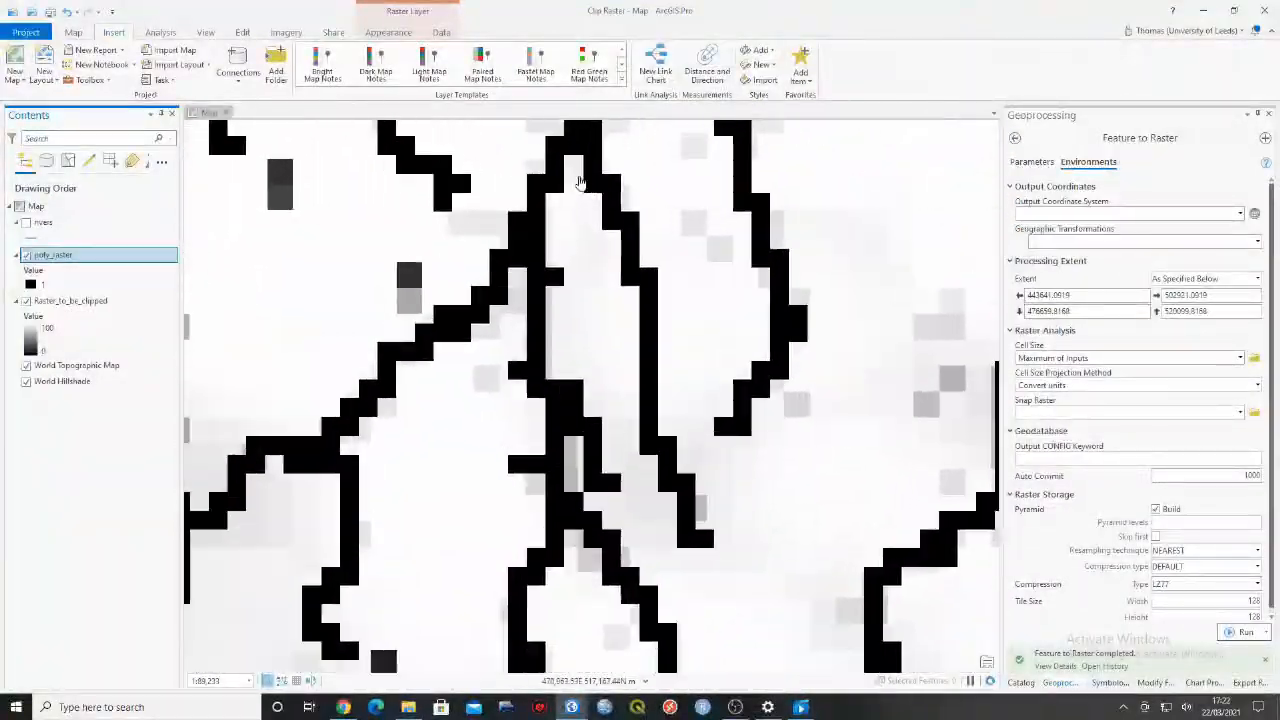
scroll(586, 188, "up", 4)
left_click(27, 223)
left_click(28, 223)
scroll(524, 234, "down", 10)
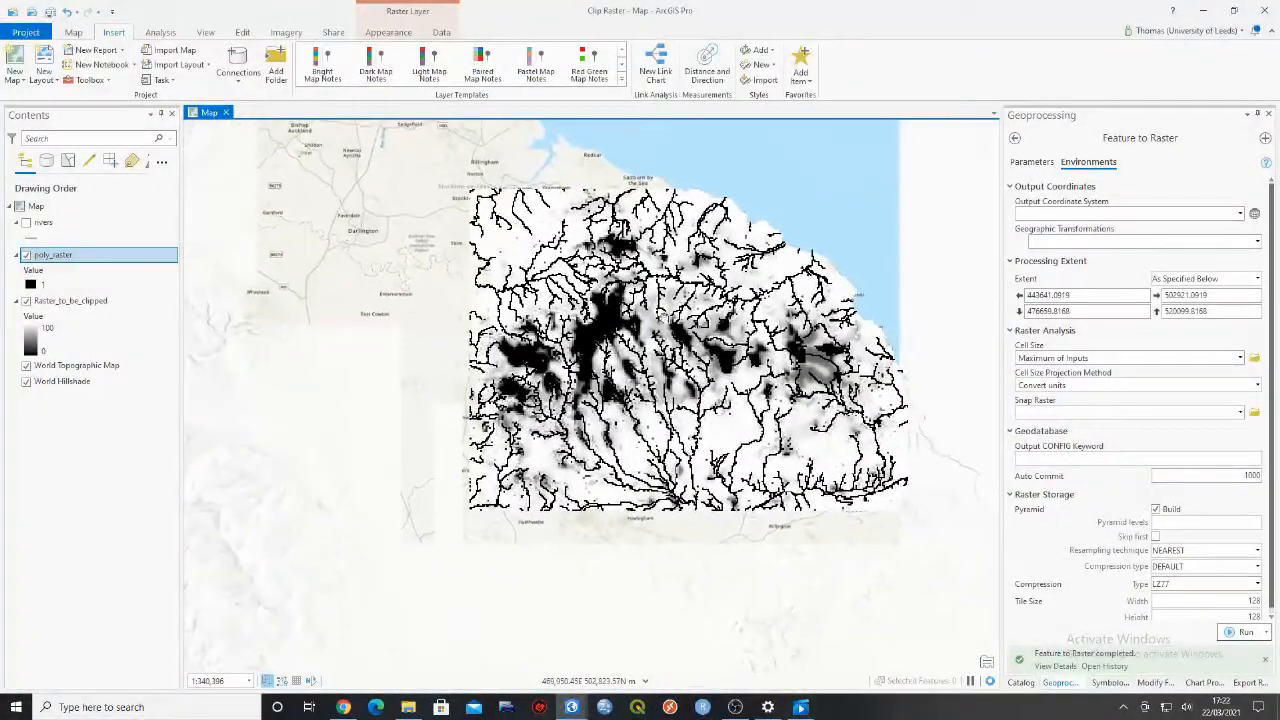
scroll(678, 335, "up", 2)
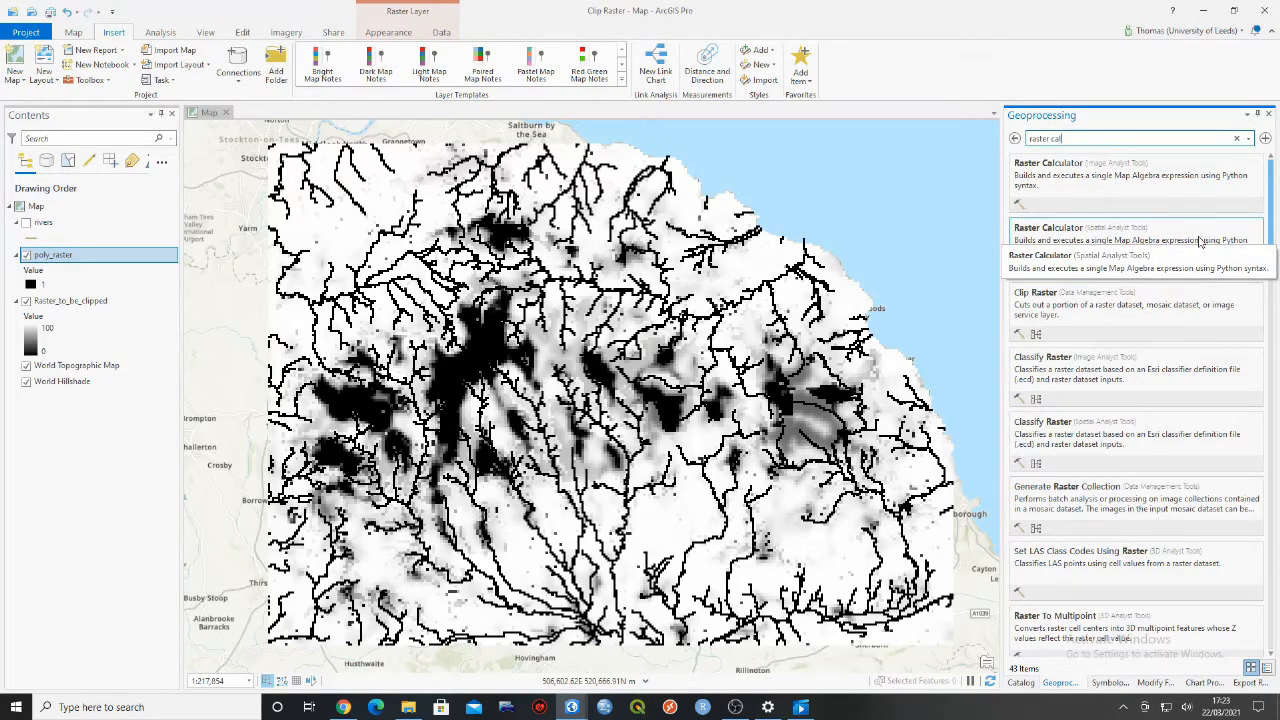
- Open the Spatial Analyst Raster Calculator and check a background cell of poly_raster with Raster_to_be_clipped temporarily hidden
left_click(1140, 263)
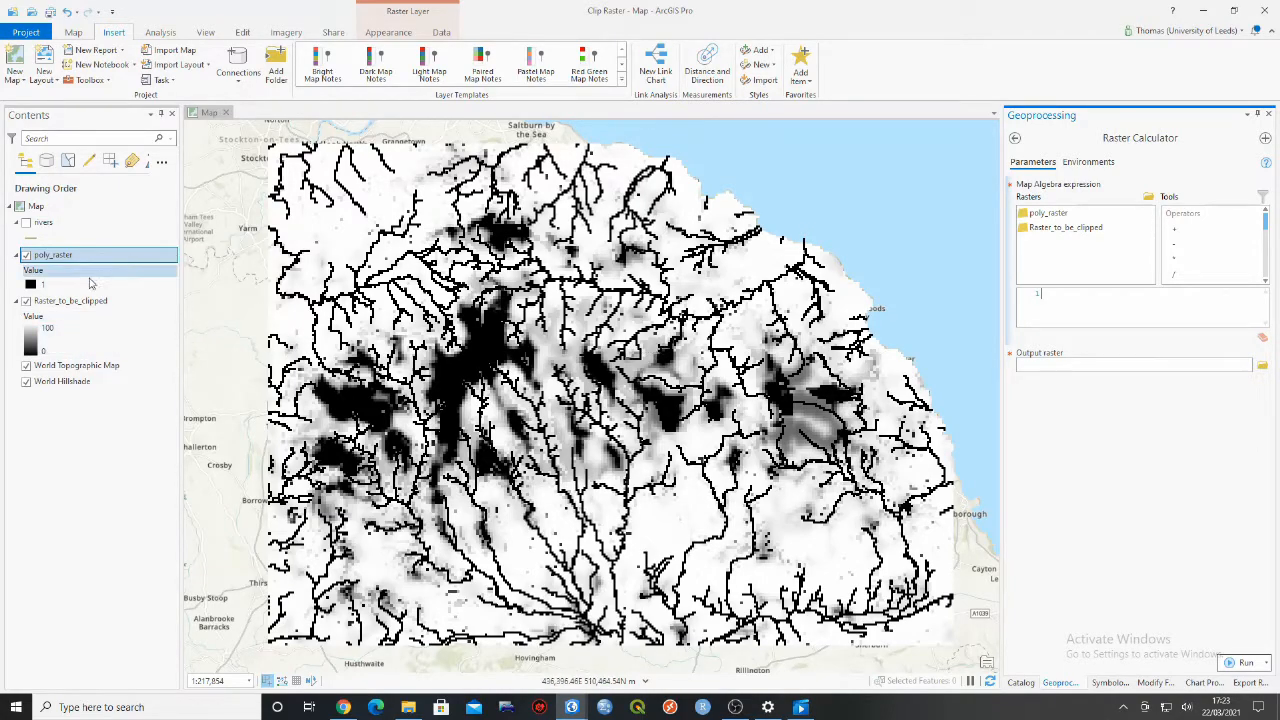
left_click(27, 302)
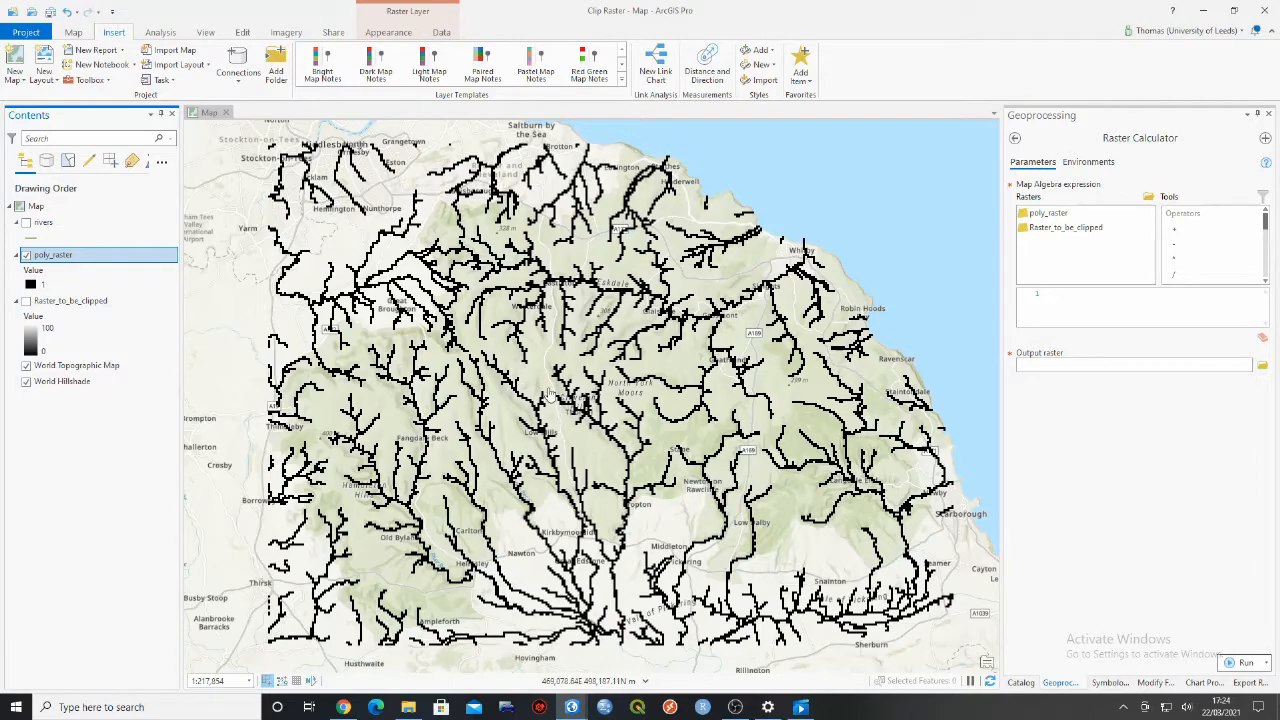
left_click(543, 345)
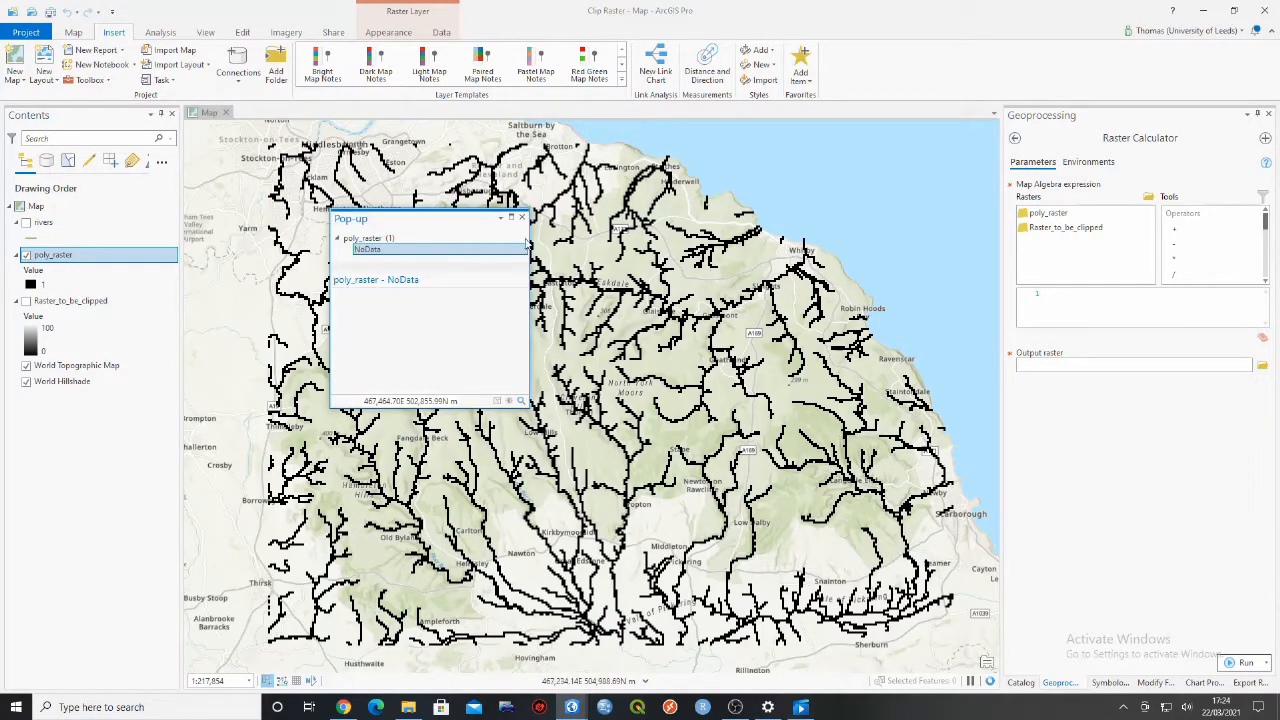
left_click(524, 217)
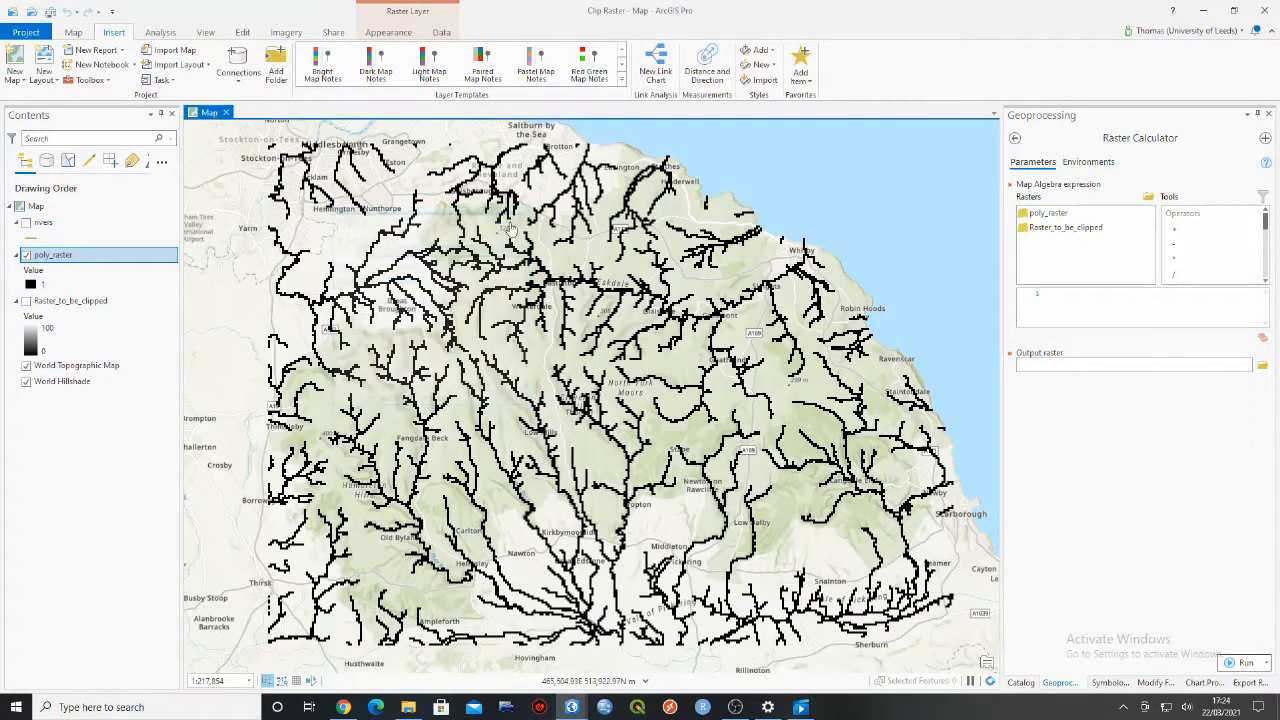
left_click(27, 301)
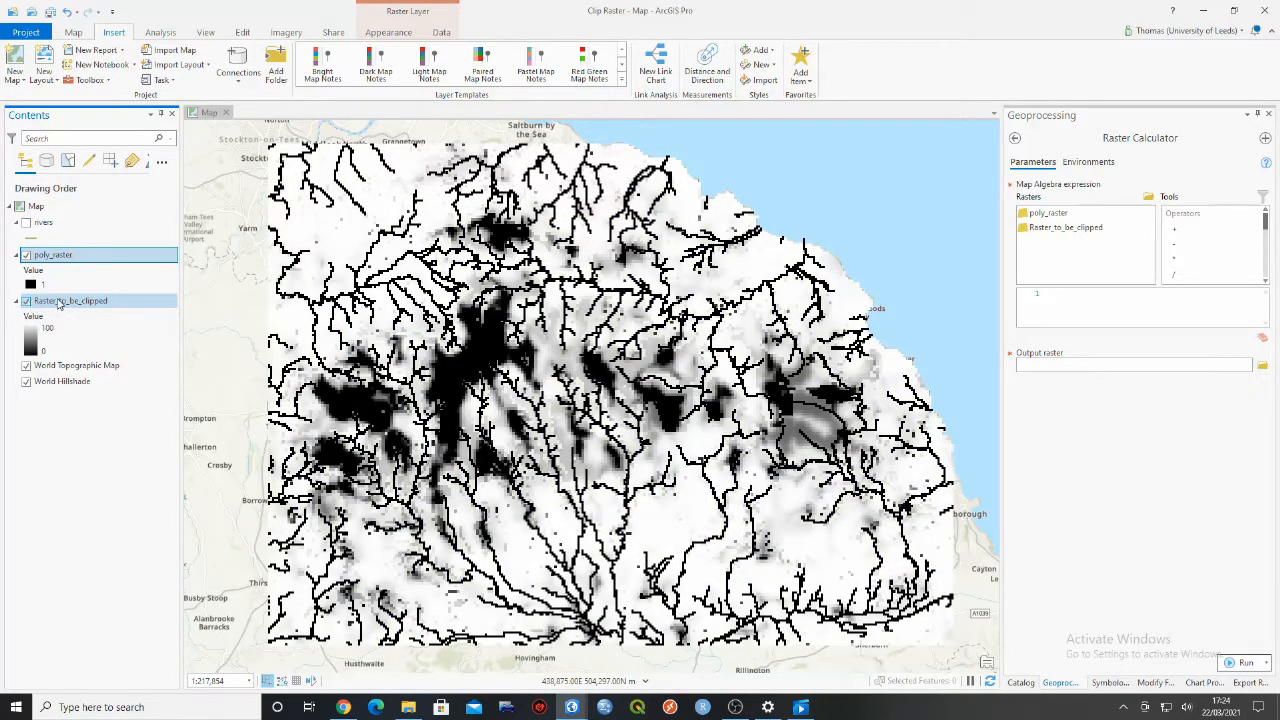
- Start the map algebra expression with the Con function and nest IsNull inside it as the condition
scroll(1235, 235, "down", 1)
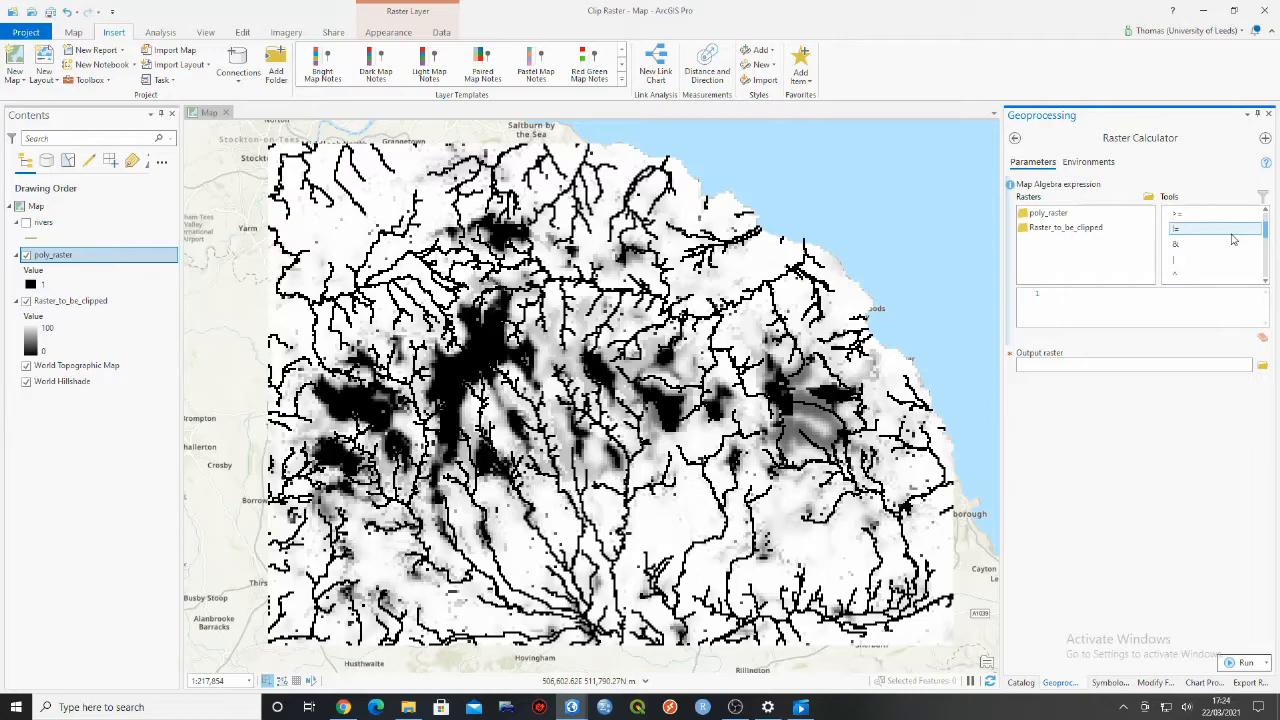
scroll(1232, 240, "down", 2)
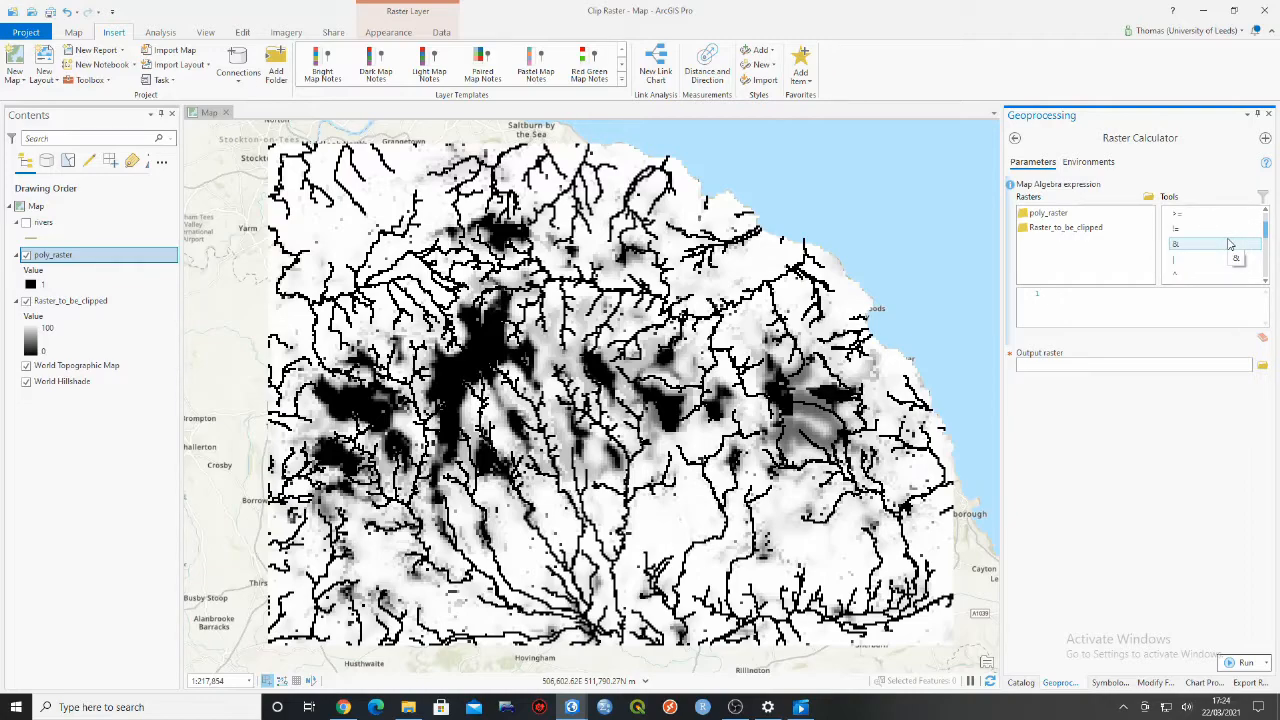
scroll(1229, 246, "down", 3)
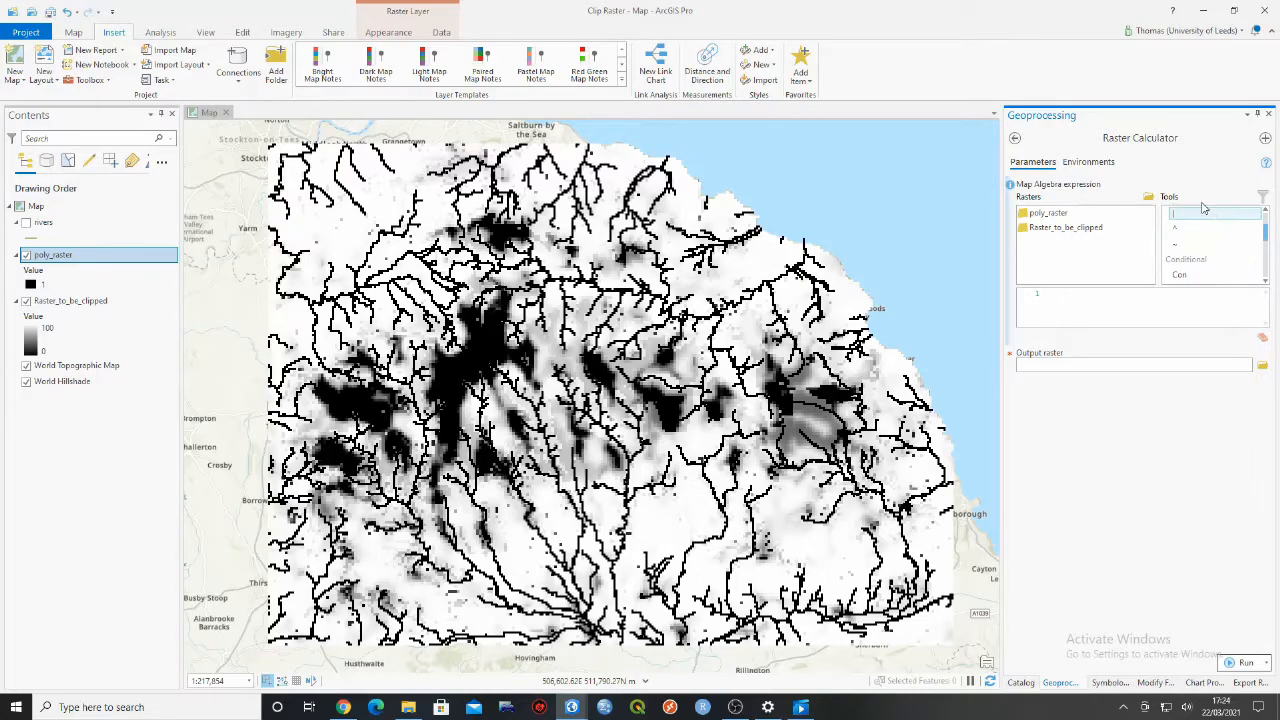
double_click(1192, 276)
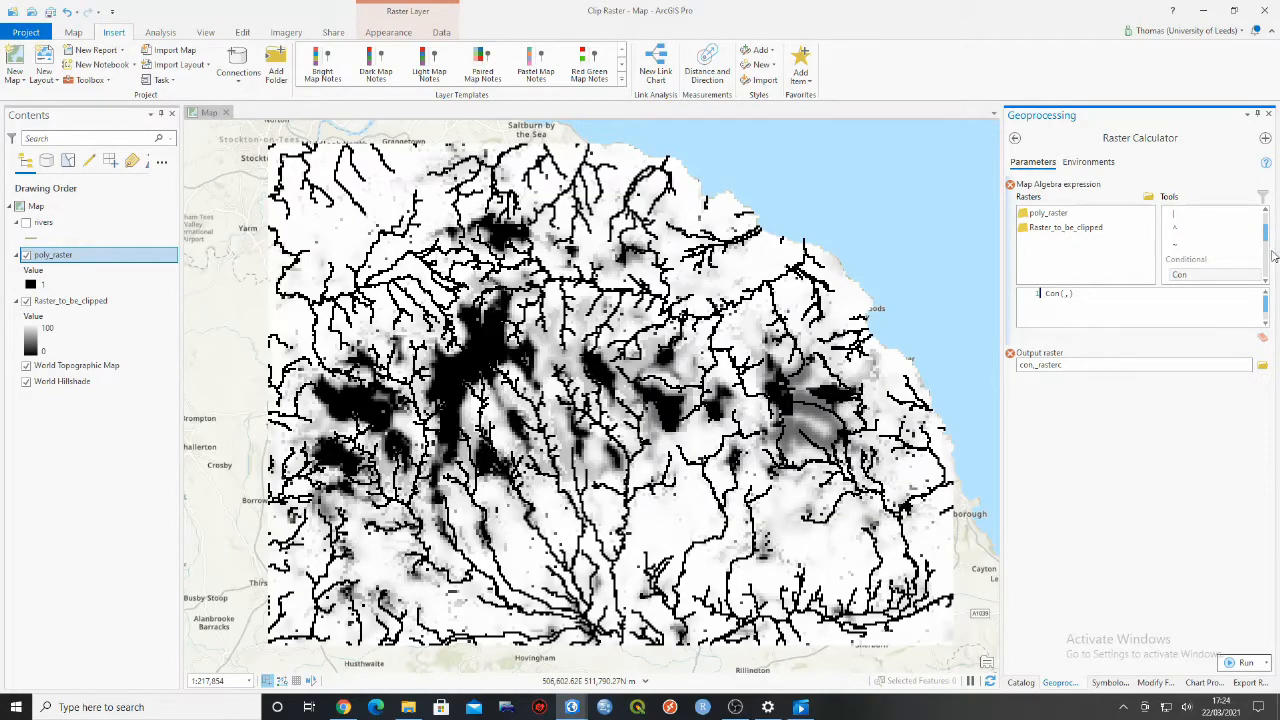
left_click_drag(1266, 233, 1266, 270)
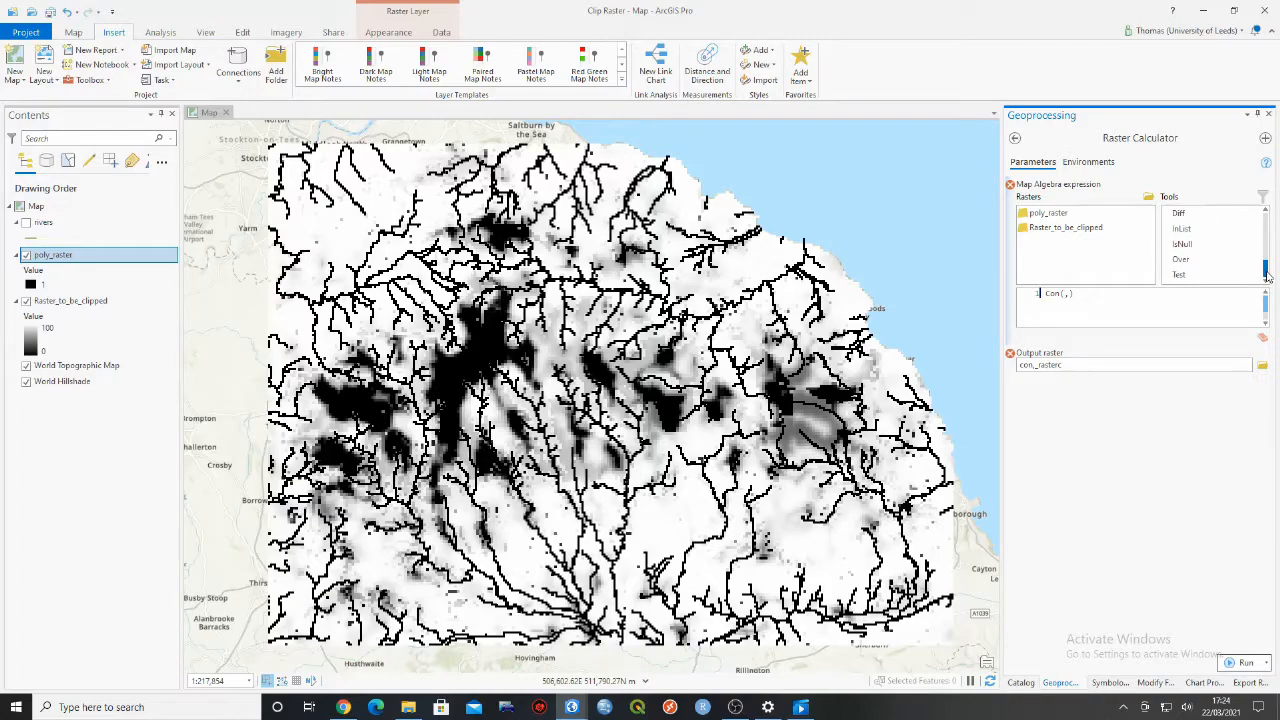
double_click(1213, 247)
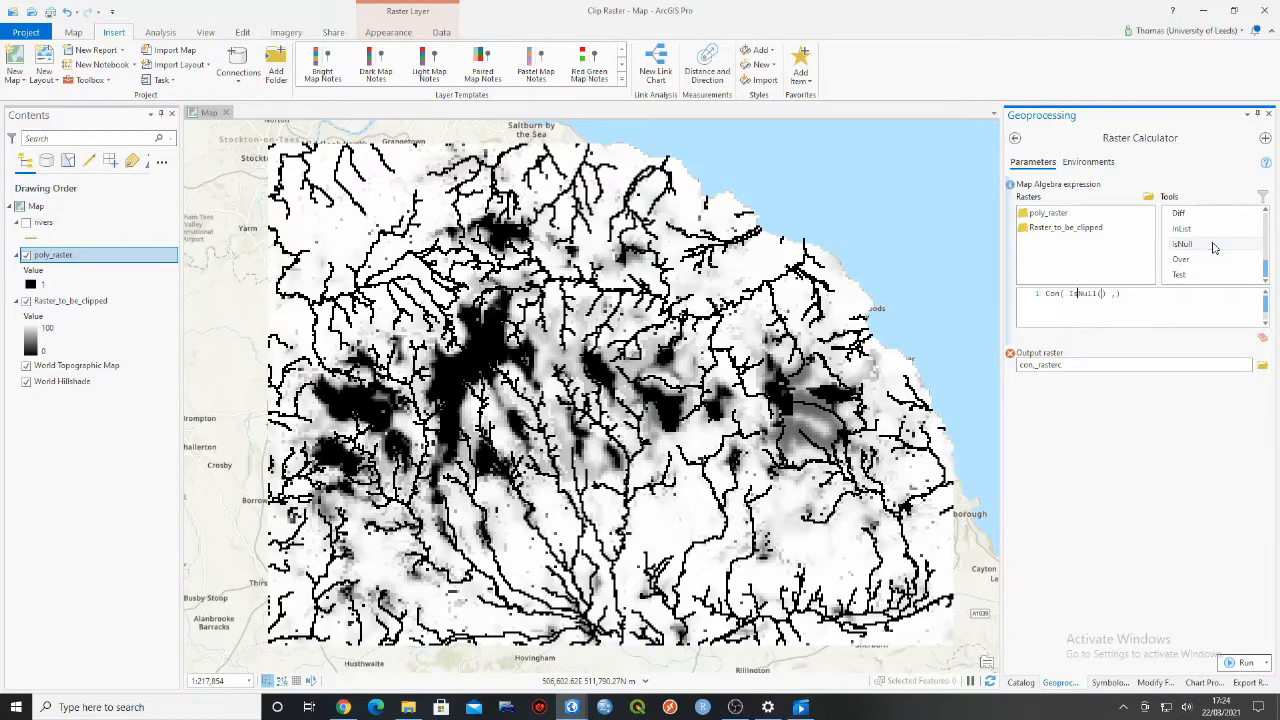
- Complete the map algebra expression as Con(IsNull("poly_raster"),0,("poly_raster"))
key("BackSpace")
left_click(1096, 293)
left_click(1069, 217)
double_click(1068, 216)
key("Right")
key("Right")
key("Right")
key("Right")
double_click(1091, 217)
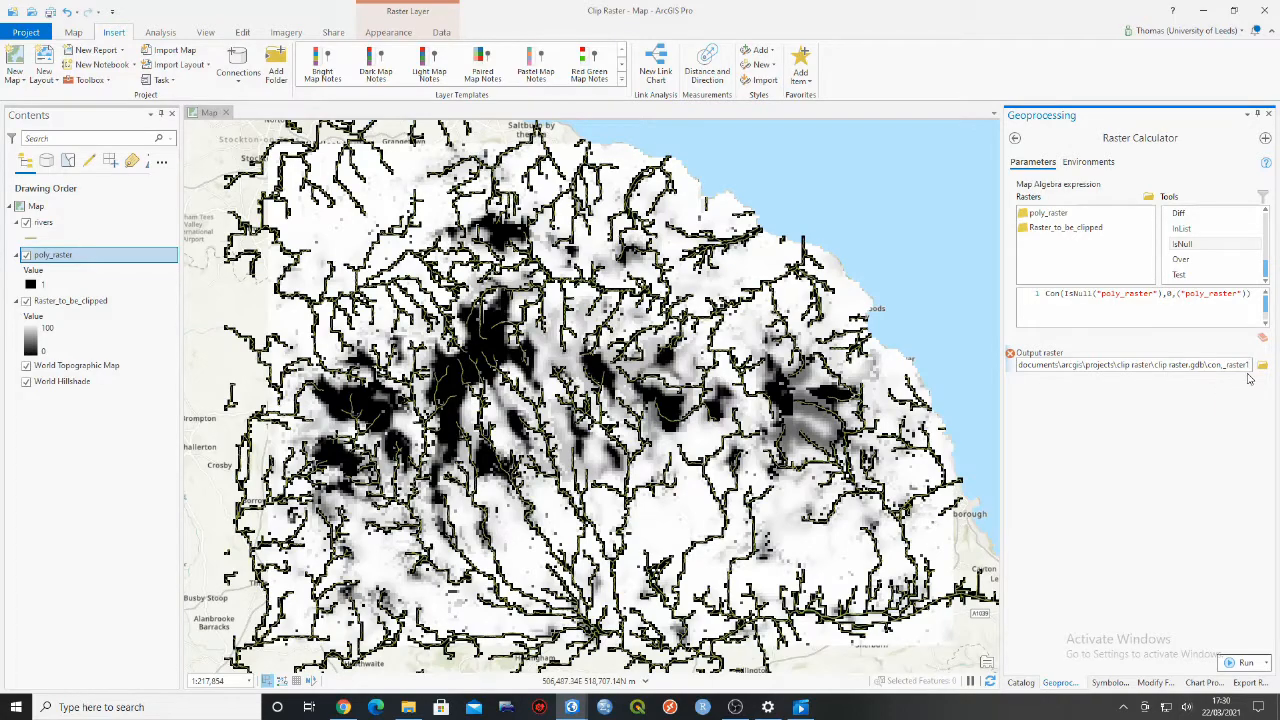
- Name the Raster Calculator output clip_raster in the Clip Raster geodatabase and run the tool
key("BackSpace")
key("BackSpace")
key("BackSpace")
key("BackSpace")
key("BackSpace")
key("BackSpace")
key("BackSpace")
key("BackSpace")
key("BackSpace")
key("BackSpace")
key("BackSpace")
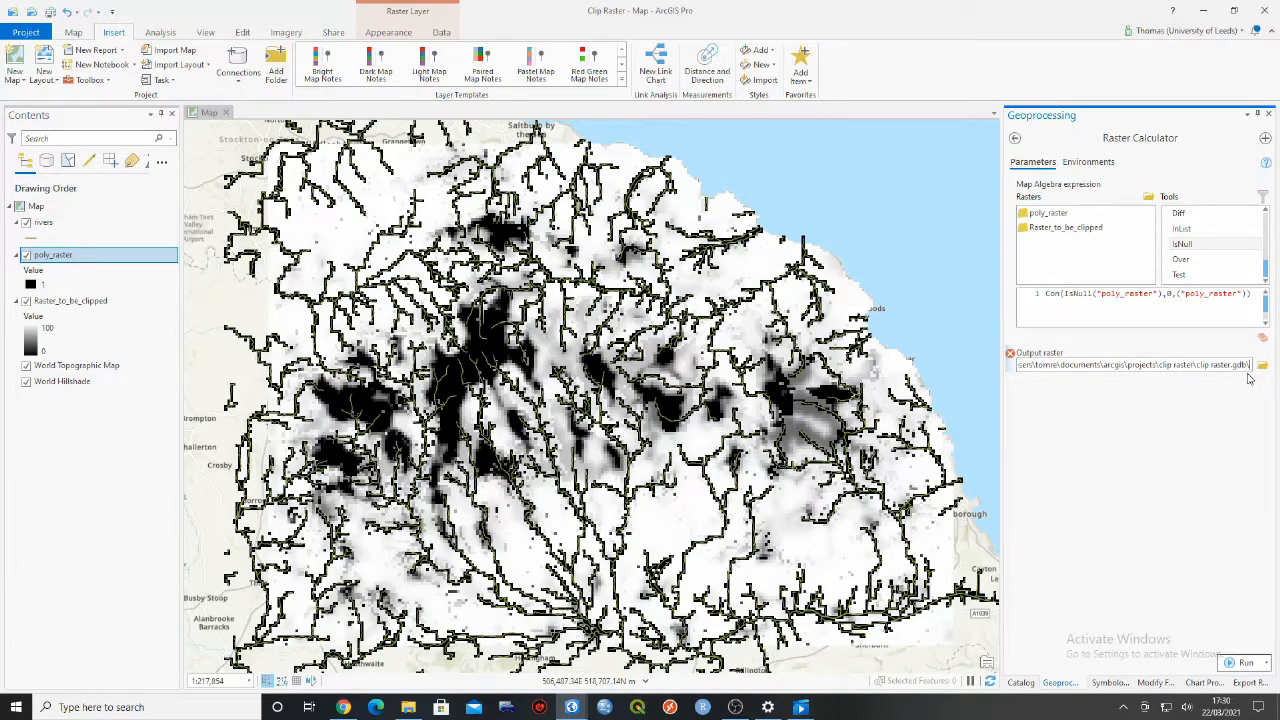
type("clip_")
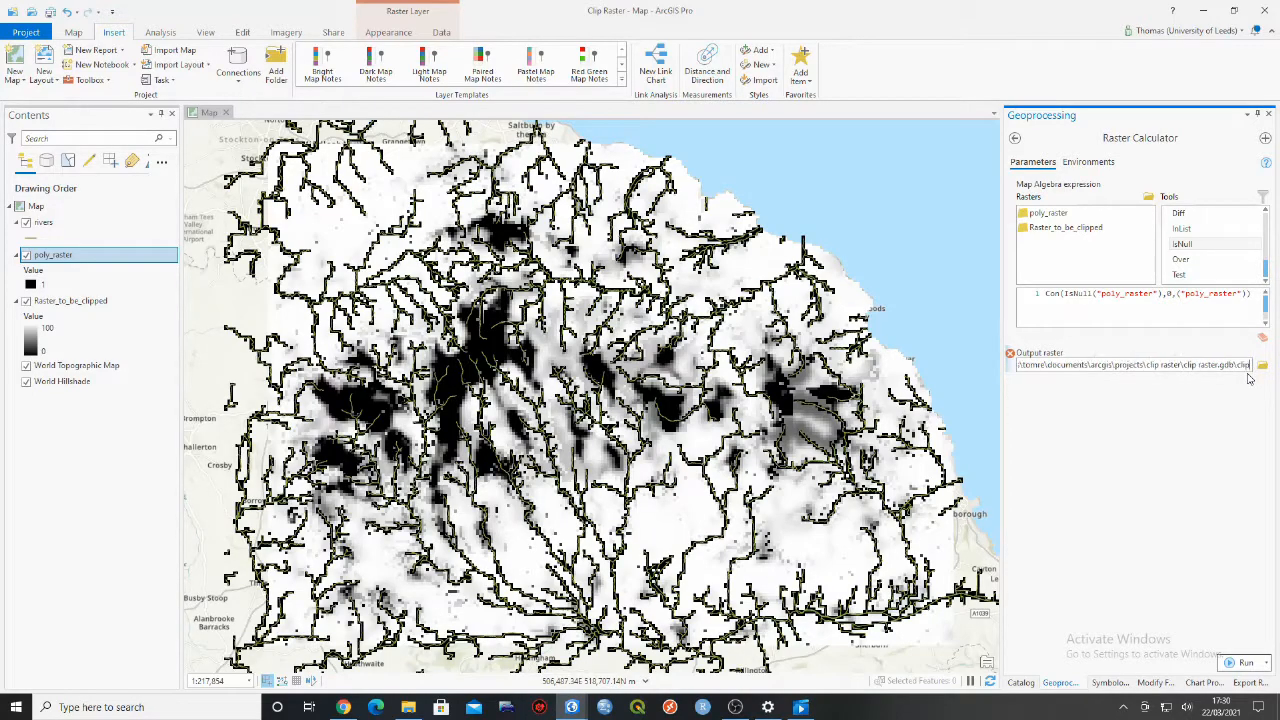
type("raster")
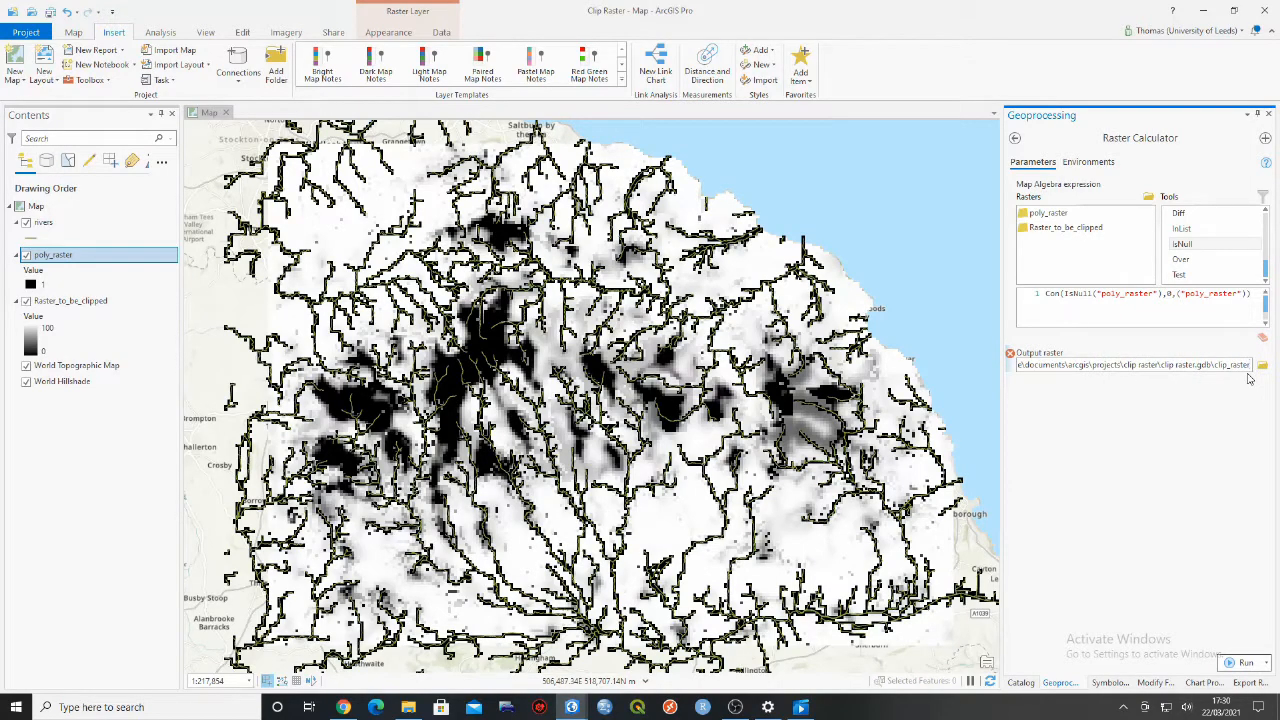
left_click(1186, 441)
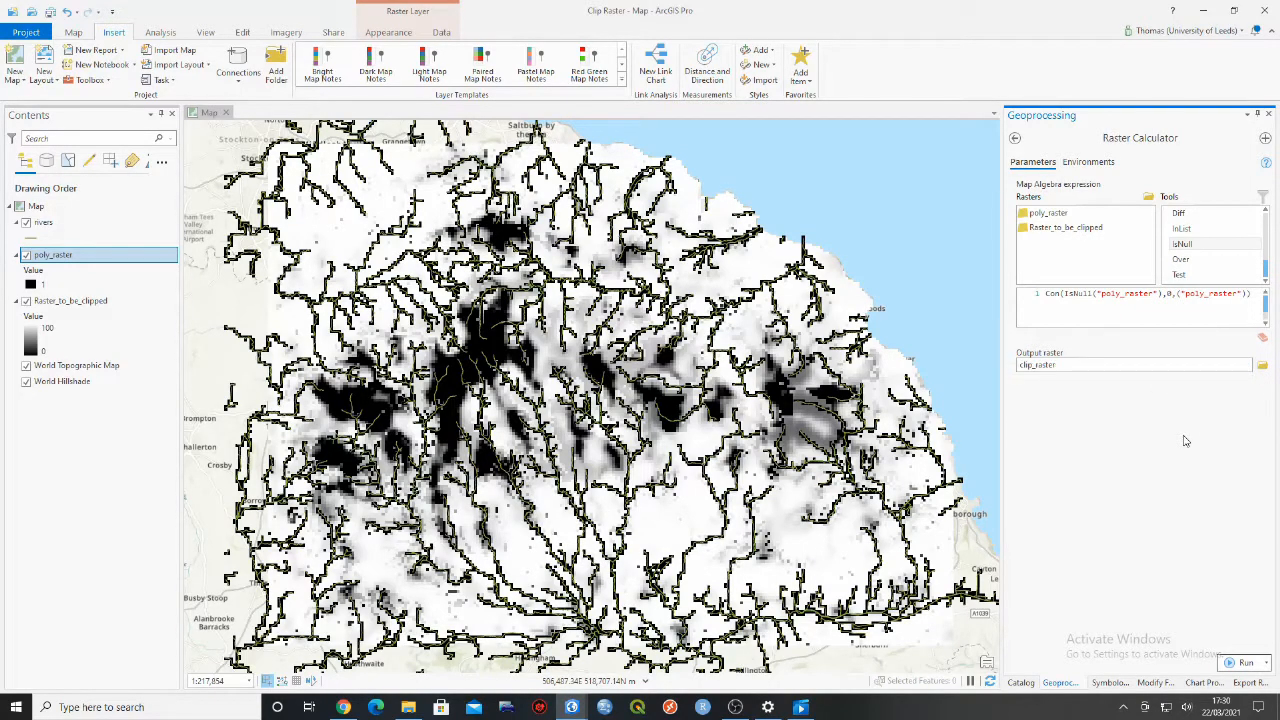
left_click(1240, 663)
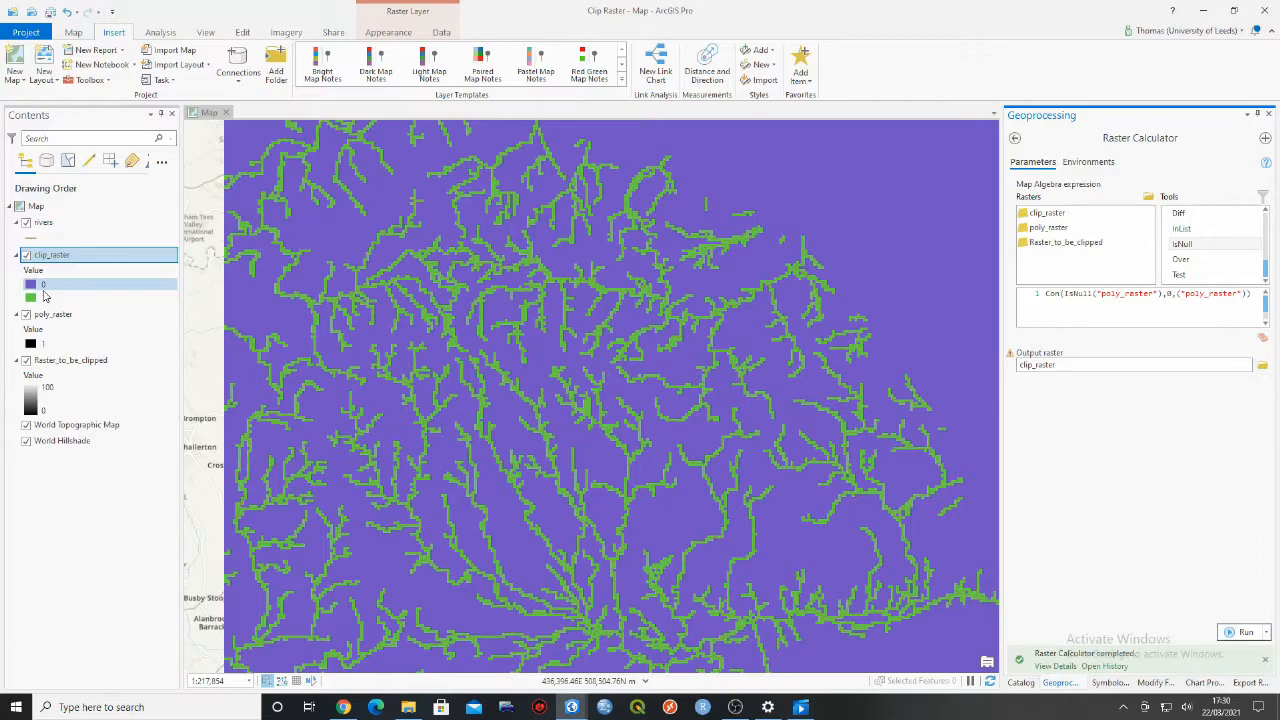
- Hide the rivers and poly_raster layers and check the clip_raster pixel values of a background cell and a river cell
left_click(26, 224)
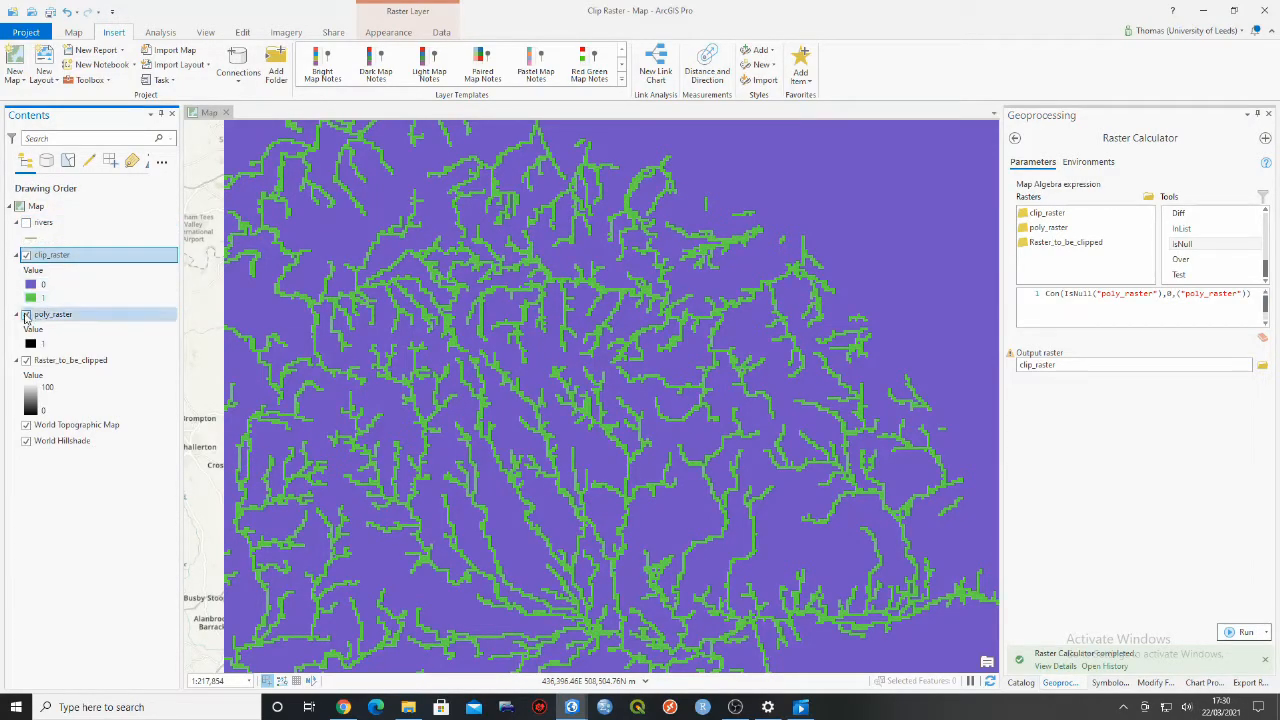
left_click(26, 316)
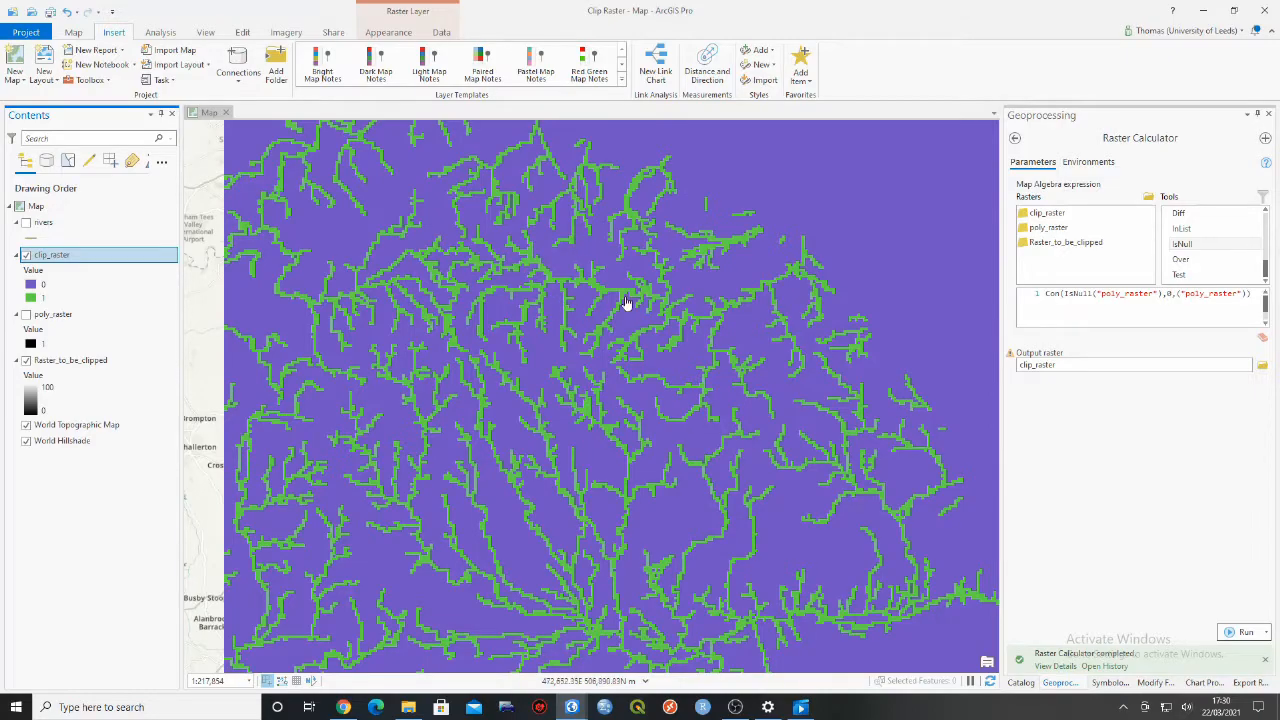
left_click(749, 263)
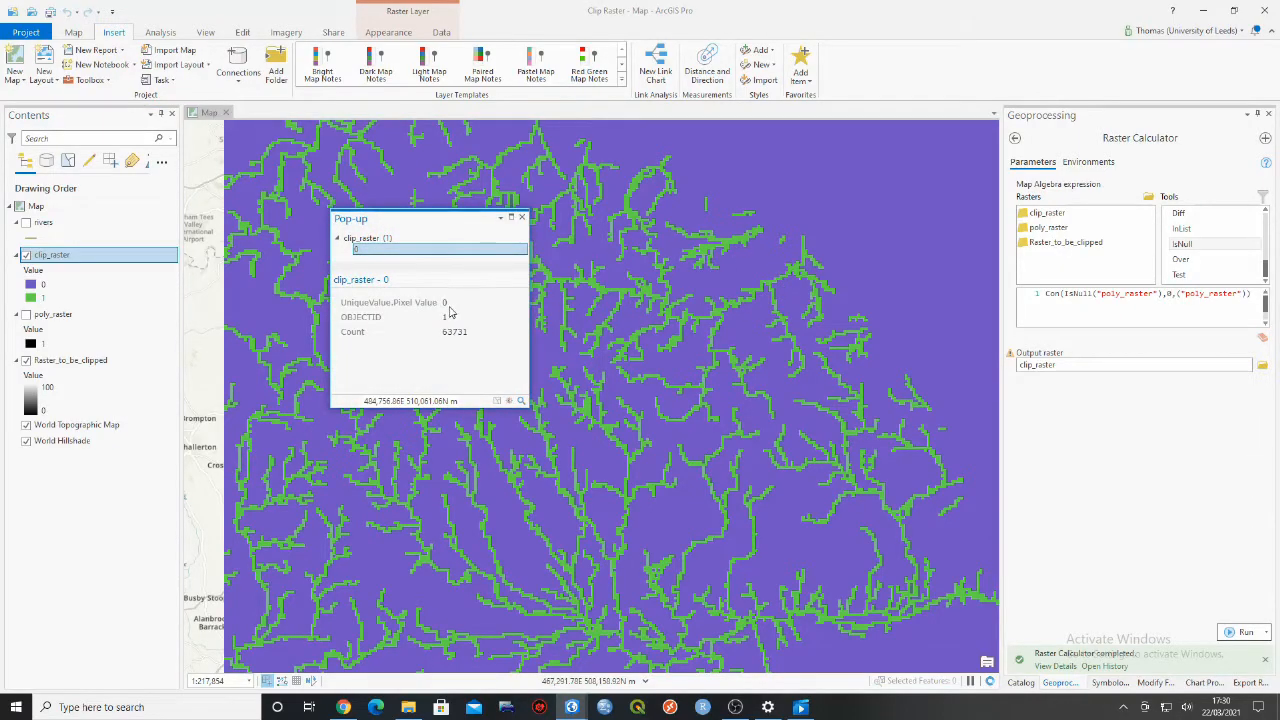
left_click(521, 217)
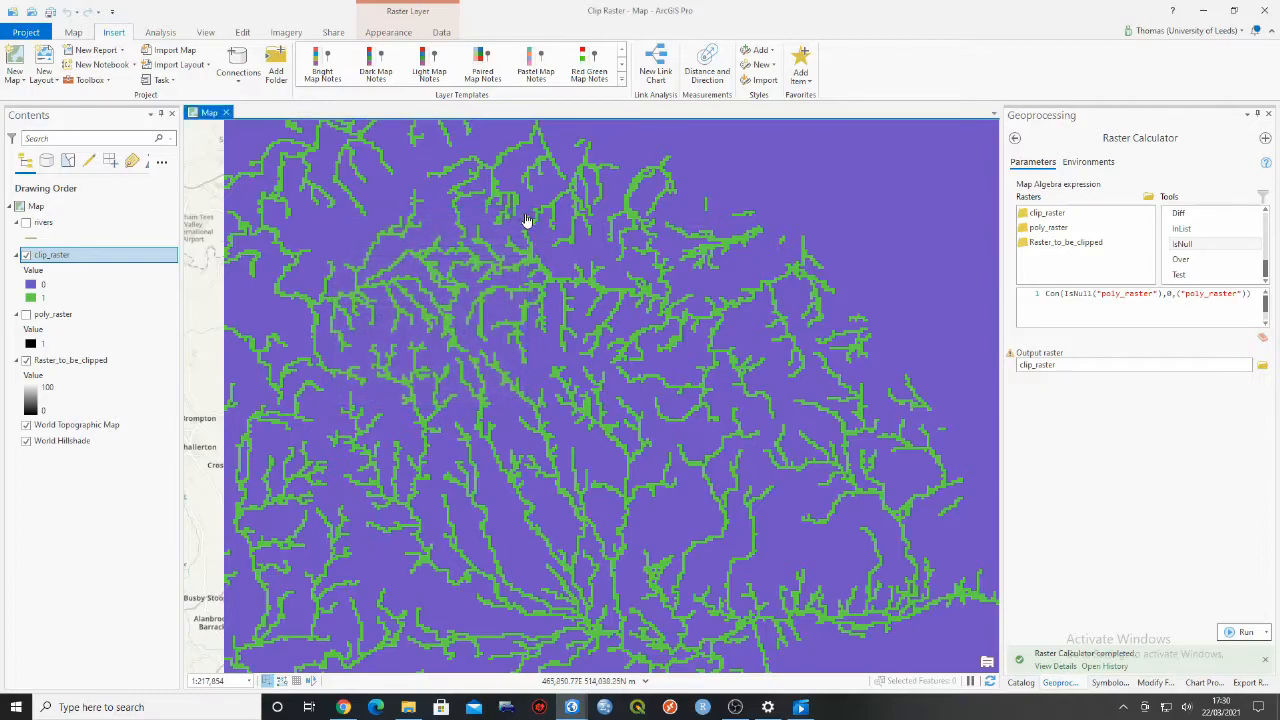
left_click(703, 256)
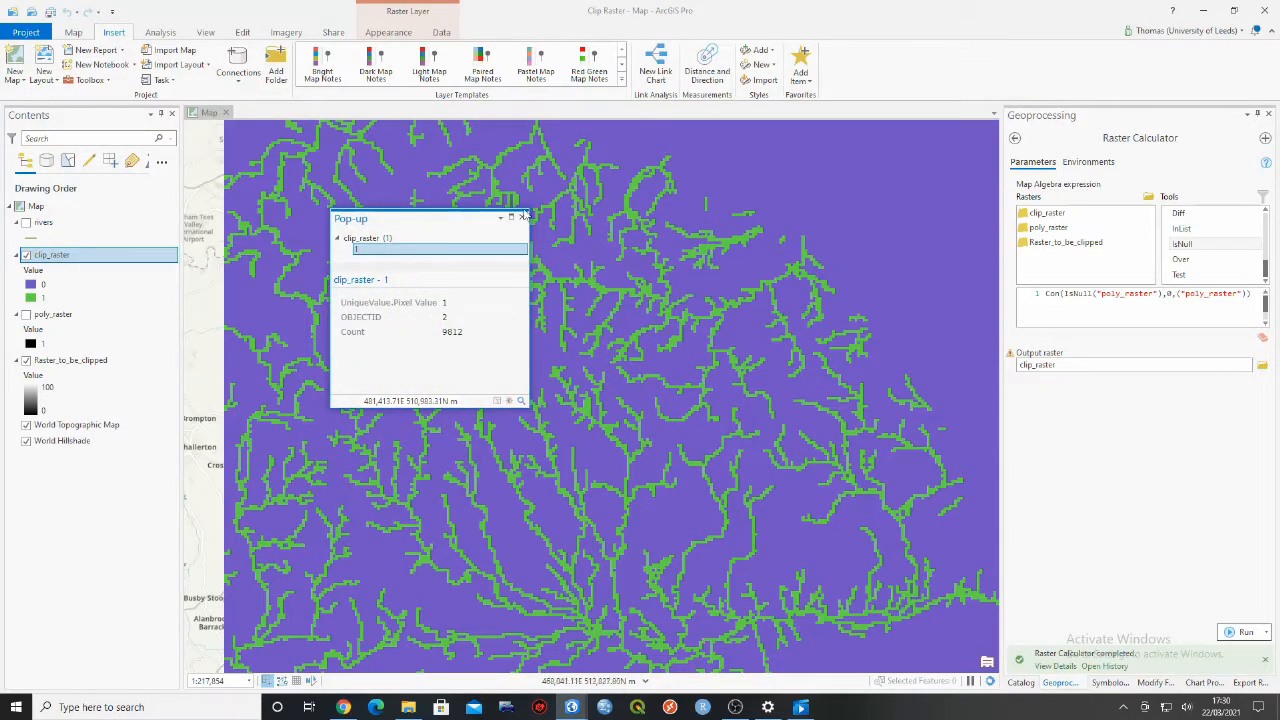
left_click(521, 217)
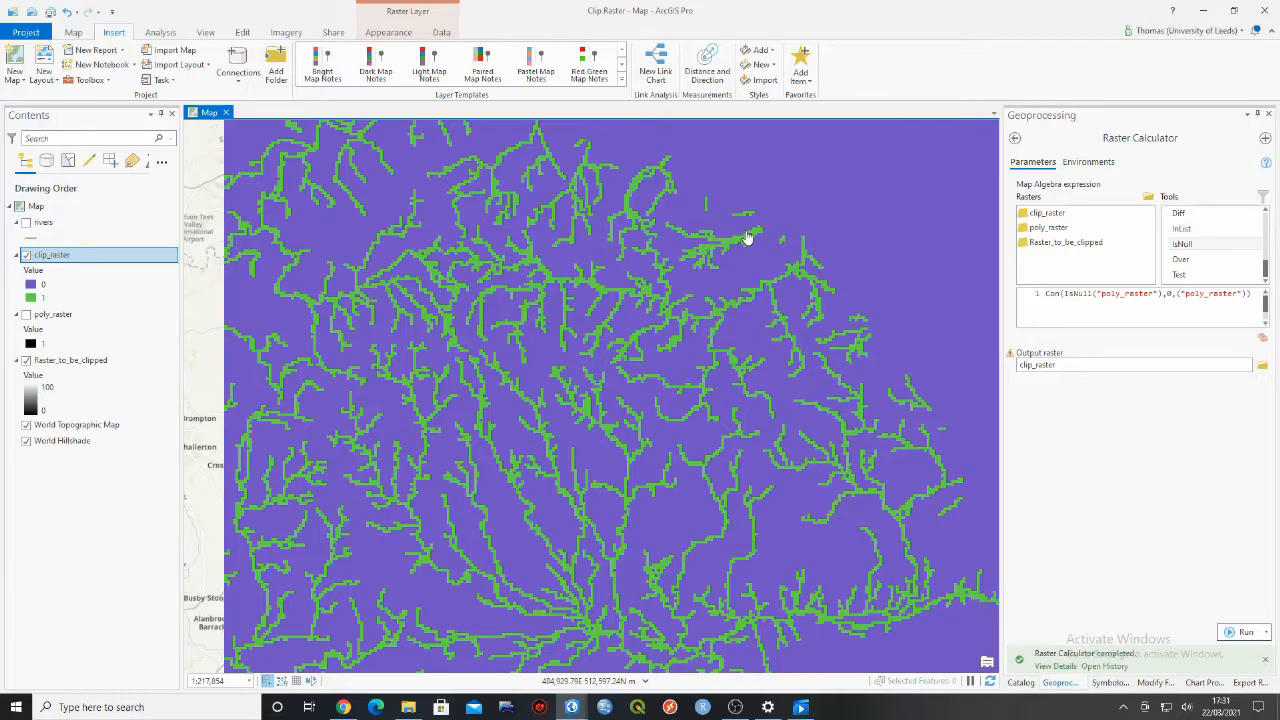
- Find and open the Spatial Analyst Reclassify tool and set clip_raster as its input raster
left_click(1015, 138)
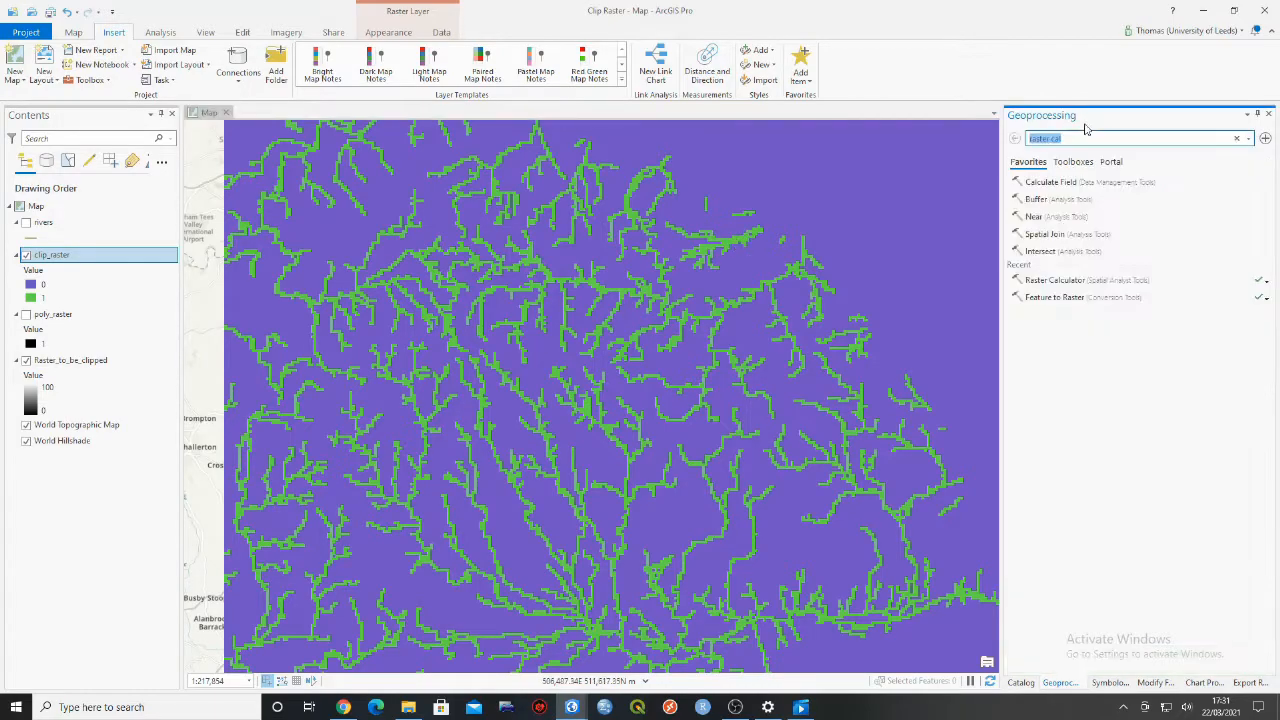
type("re")
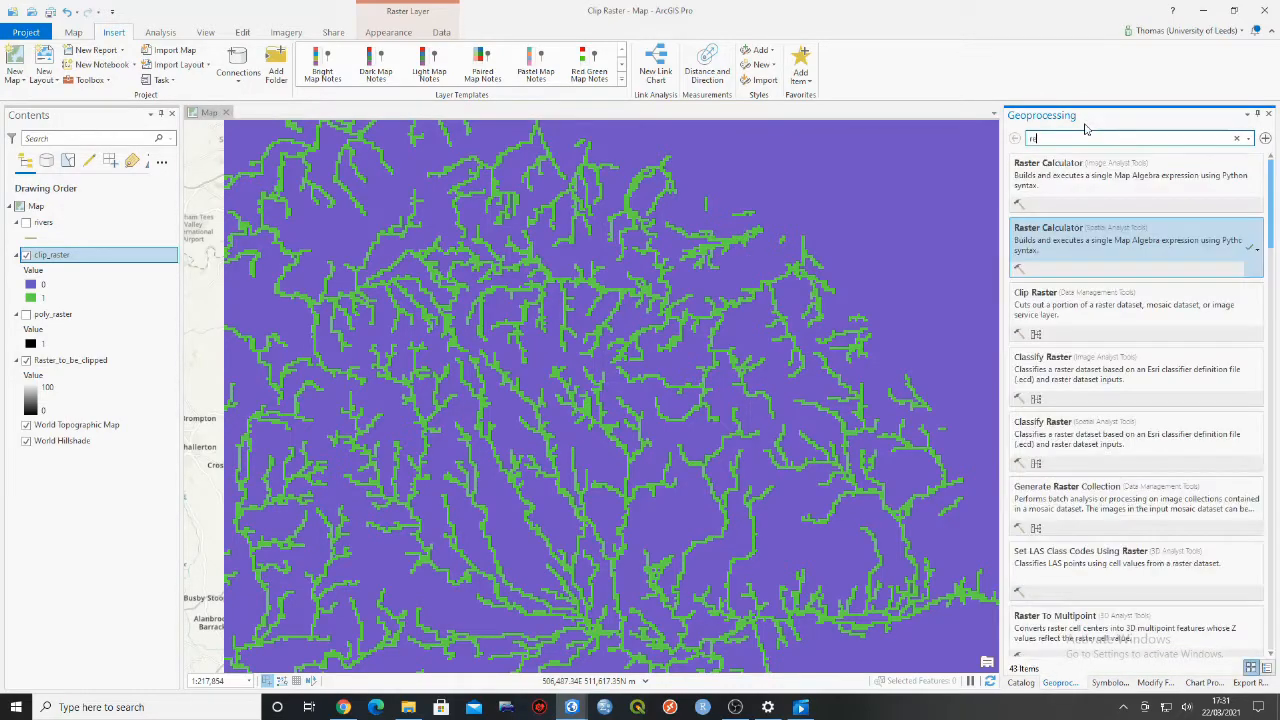
type("cla")
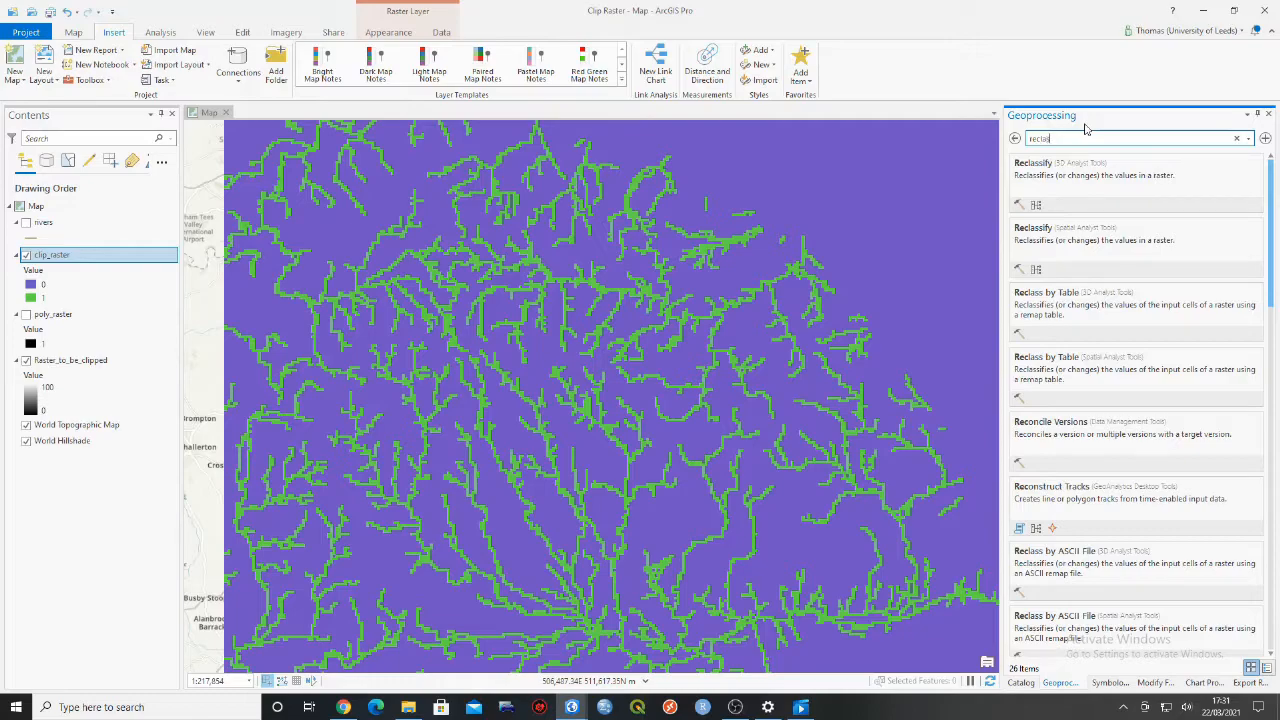
type("s")
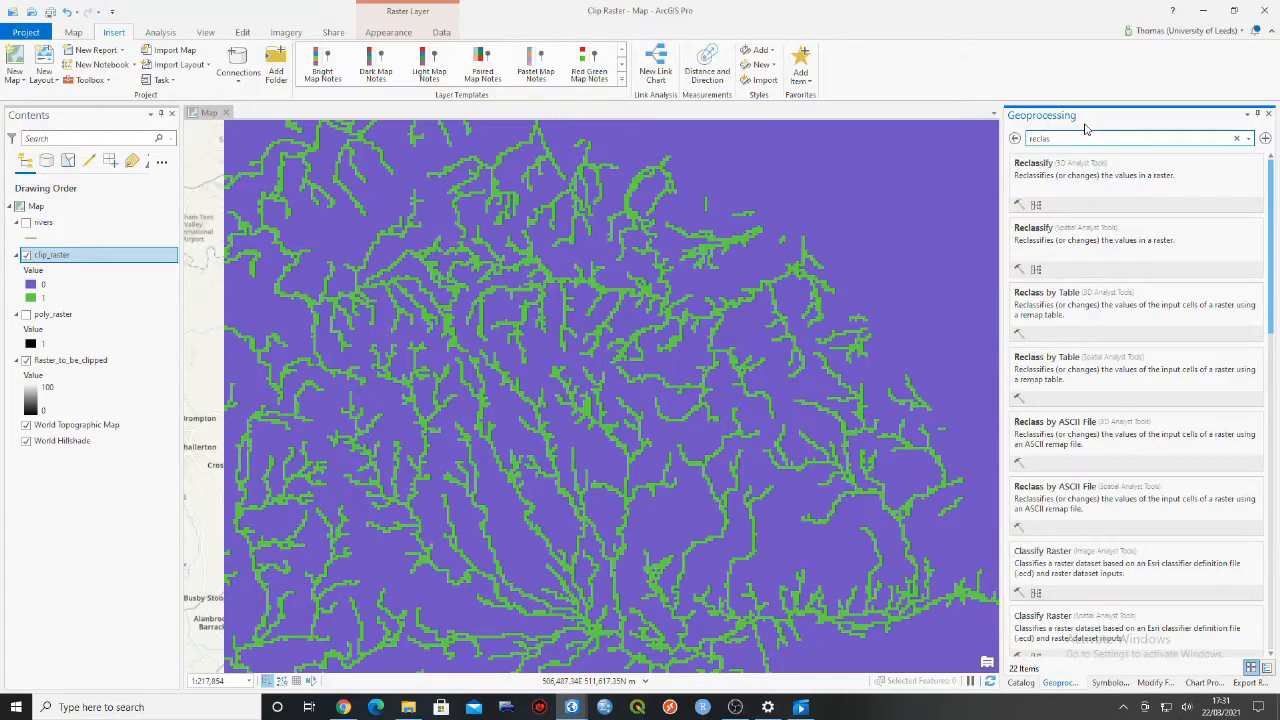
left_click(1131, 254)
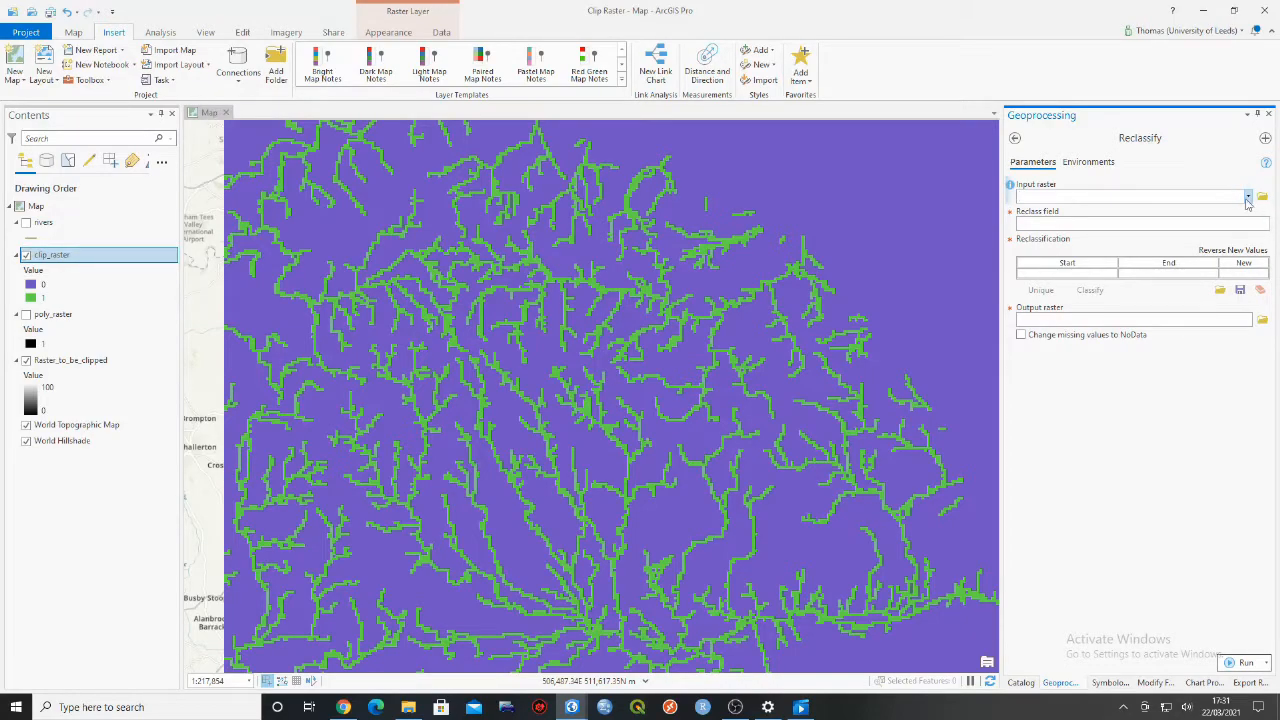
left_click_drag(52, 256, 1046, 200)
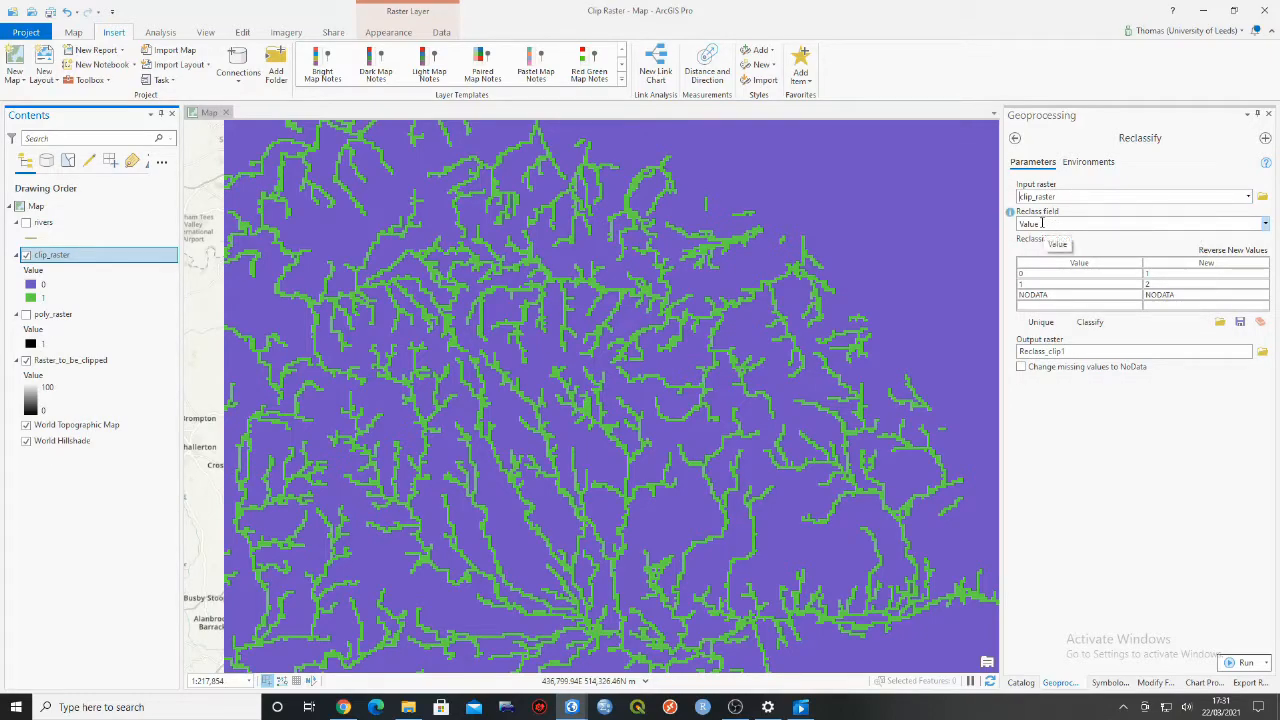
- Reclassify value 1 to NODATA and value 0 to 0 in the reclassification table
left_click(1042, 276)
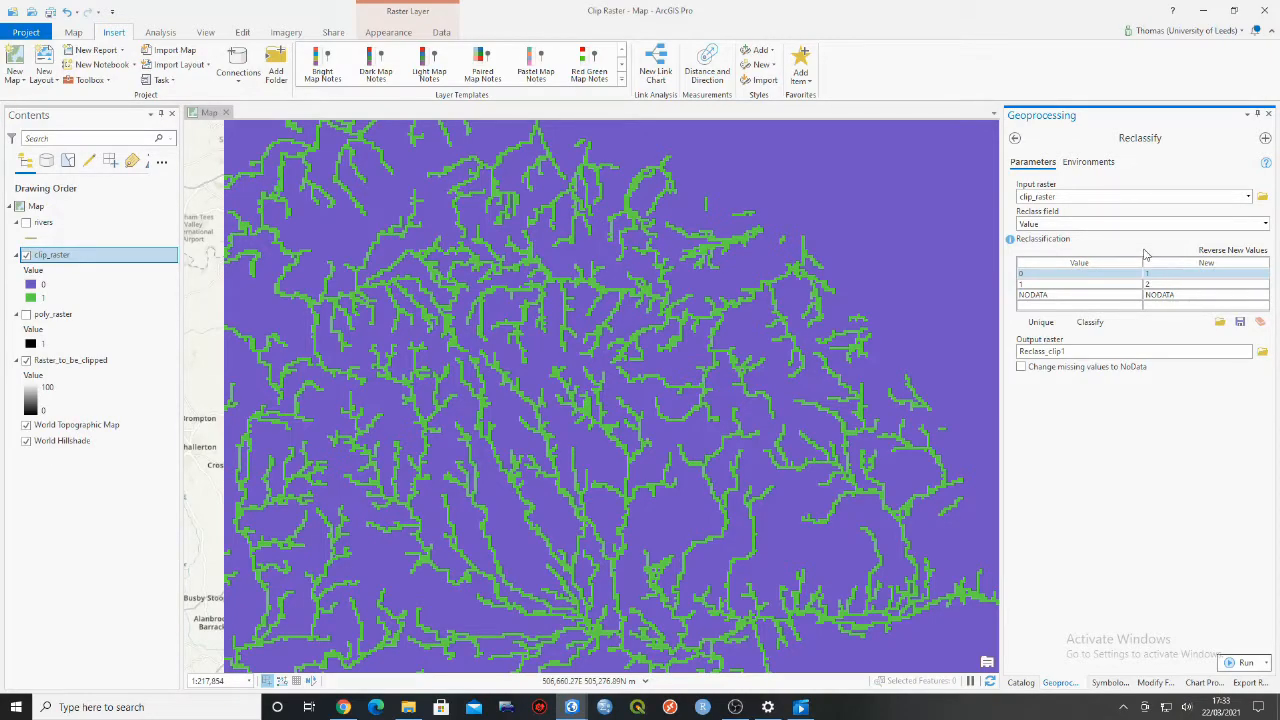
left_click(1185, 294)
left_click(1185, 294)
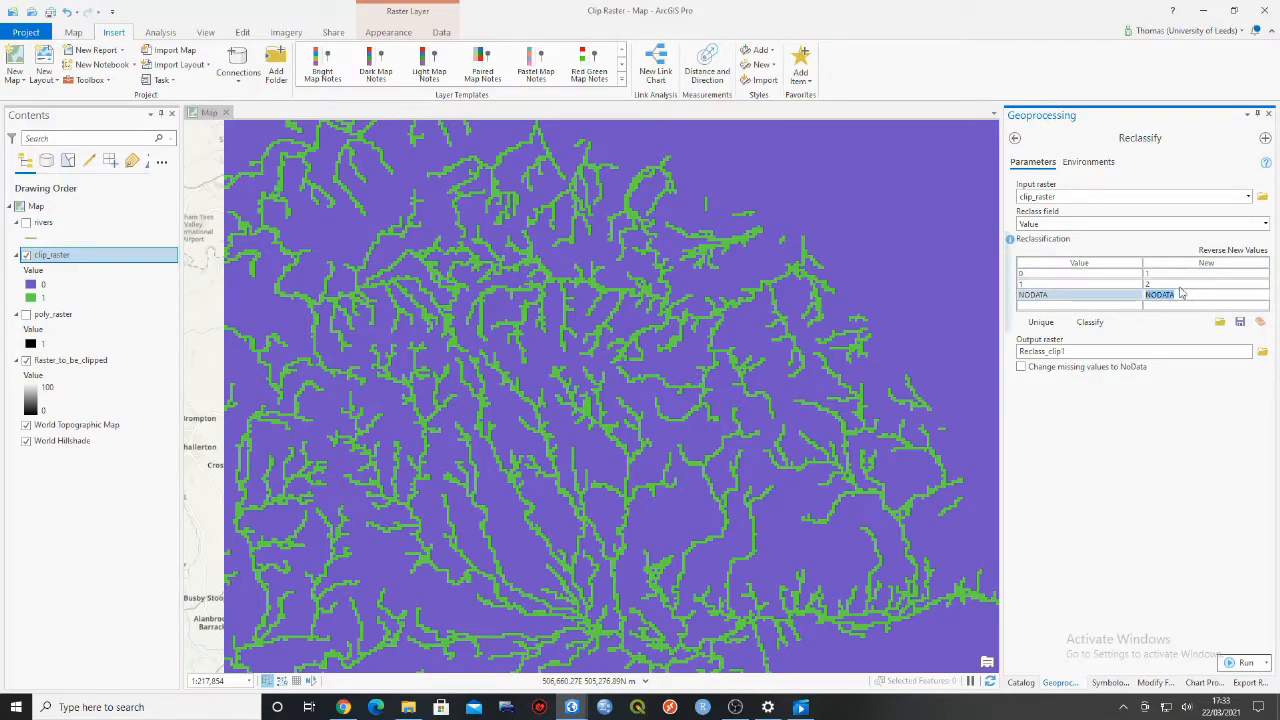
left_click(1183, 285)
left_click(1183, 285)
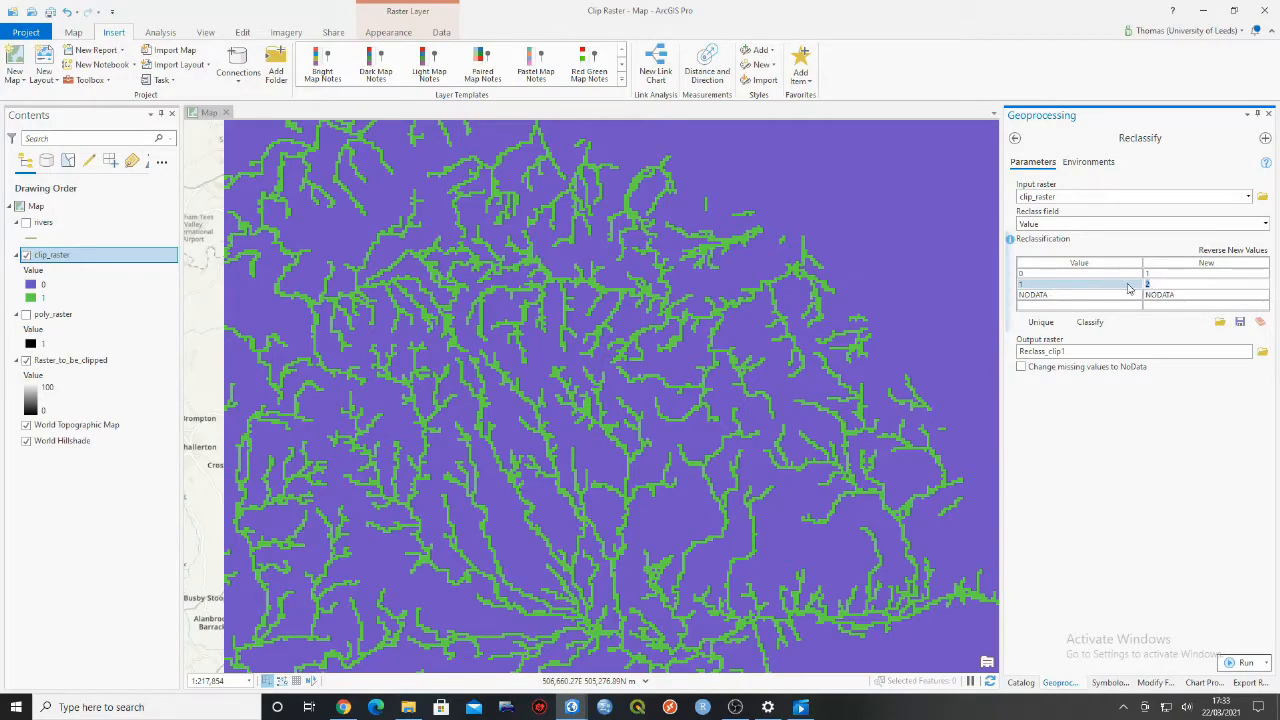
type("NODATA")
left_click(1158, 274)
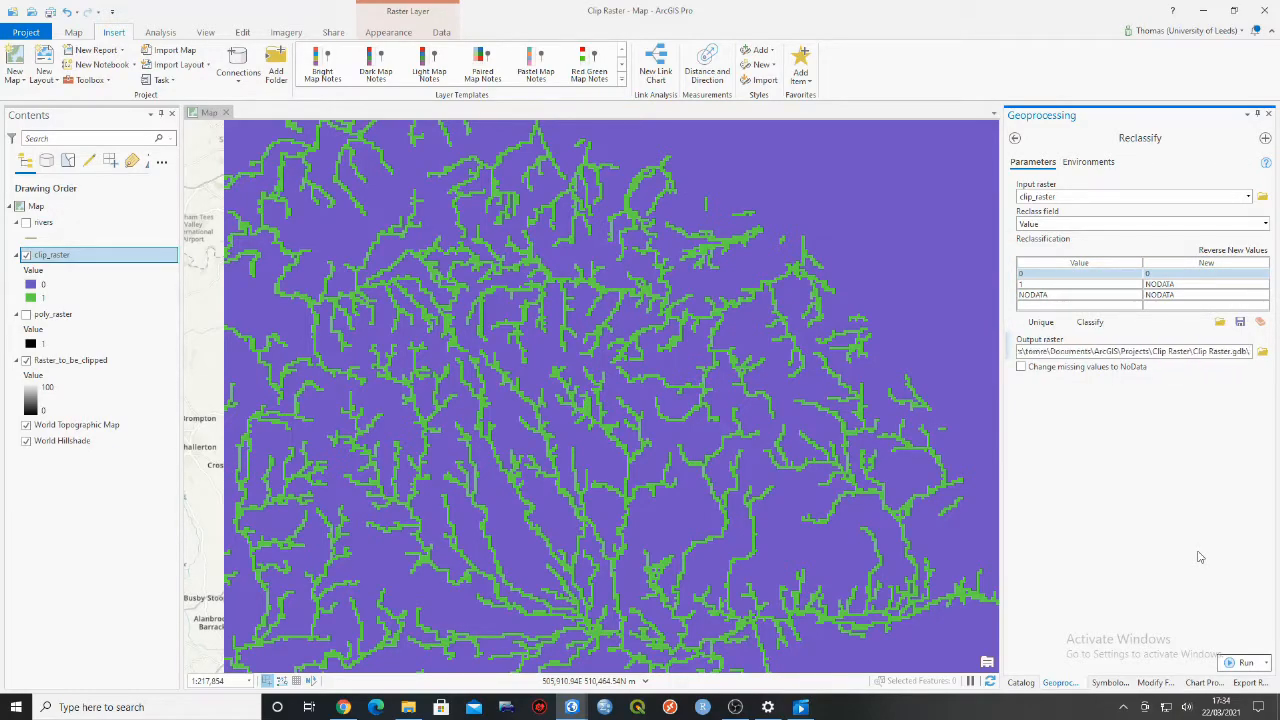
- Name the reclassified output raster clip_reclass and run Reclassify
type("clip_reclass")
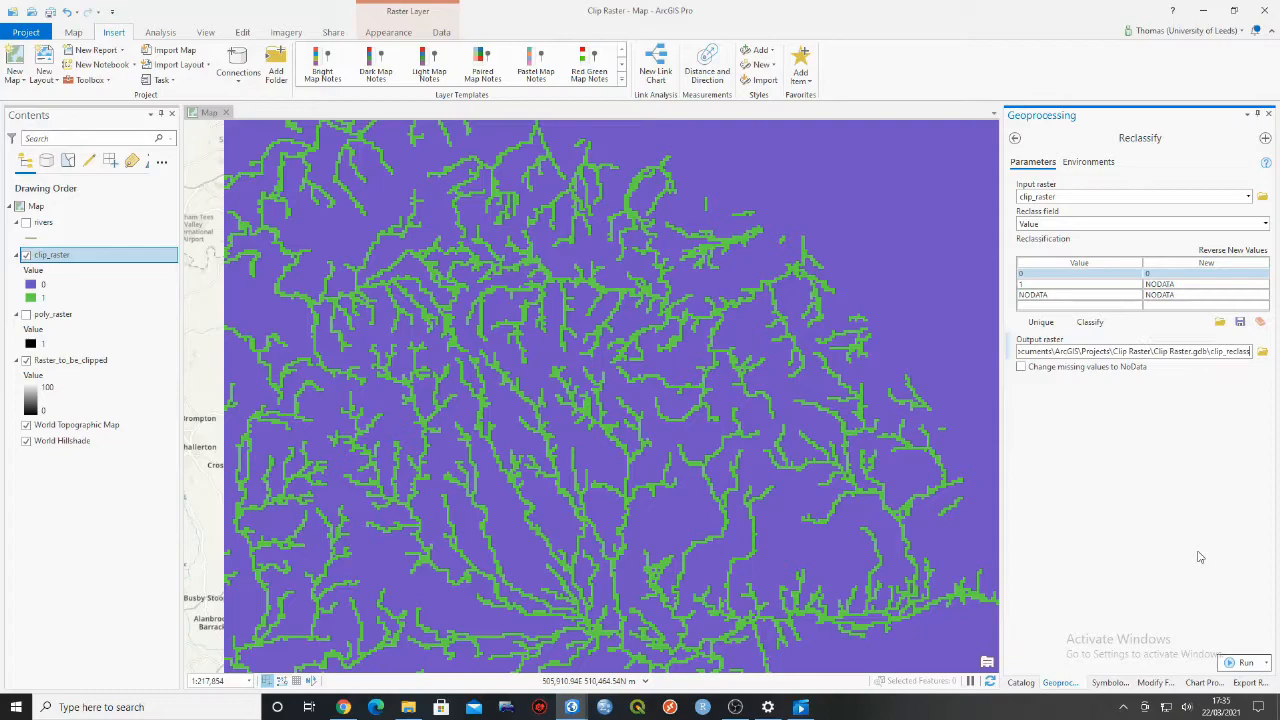
left_click(1140, 454)
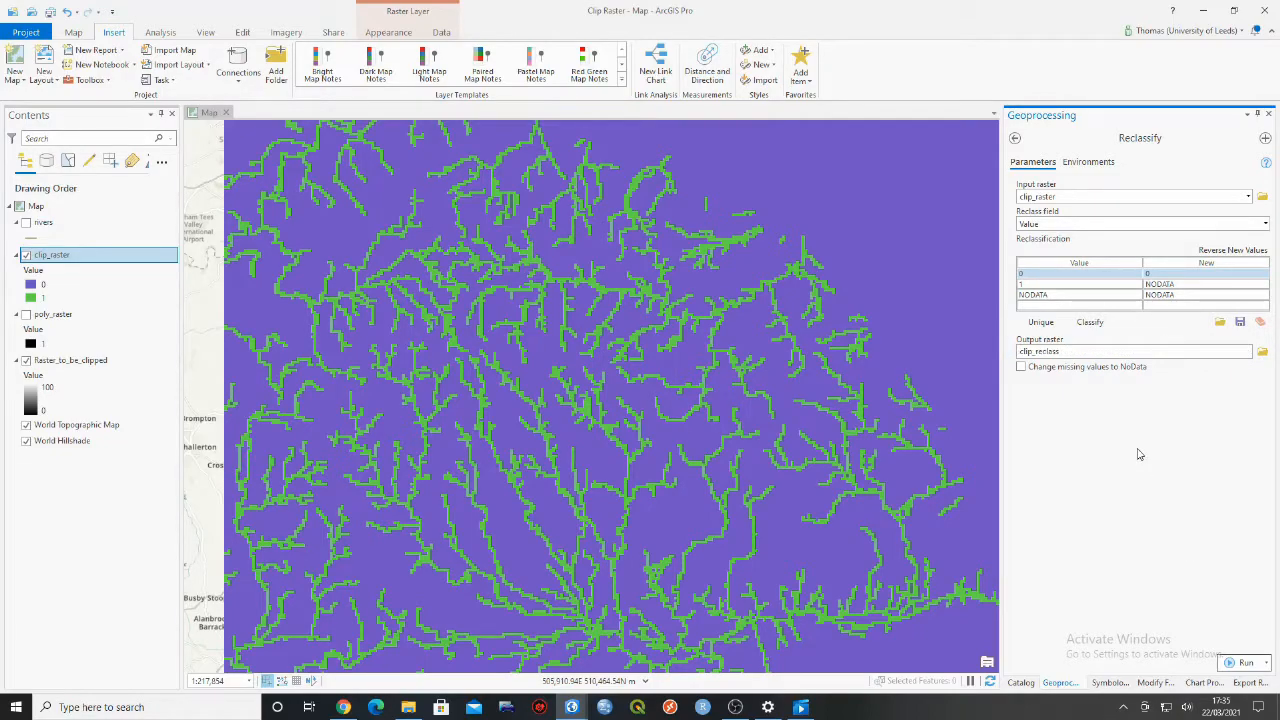
left_click(1238, 664)
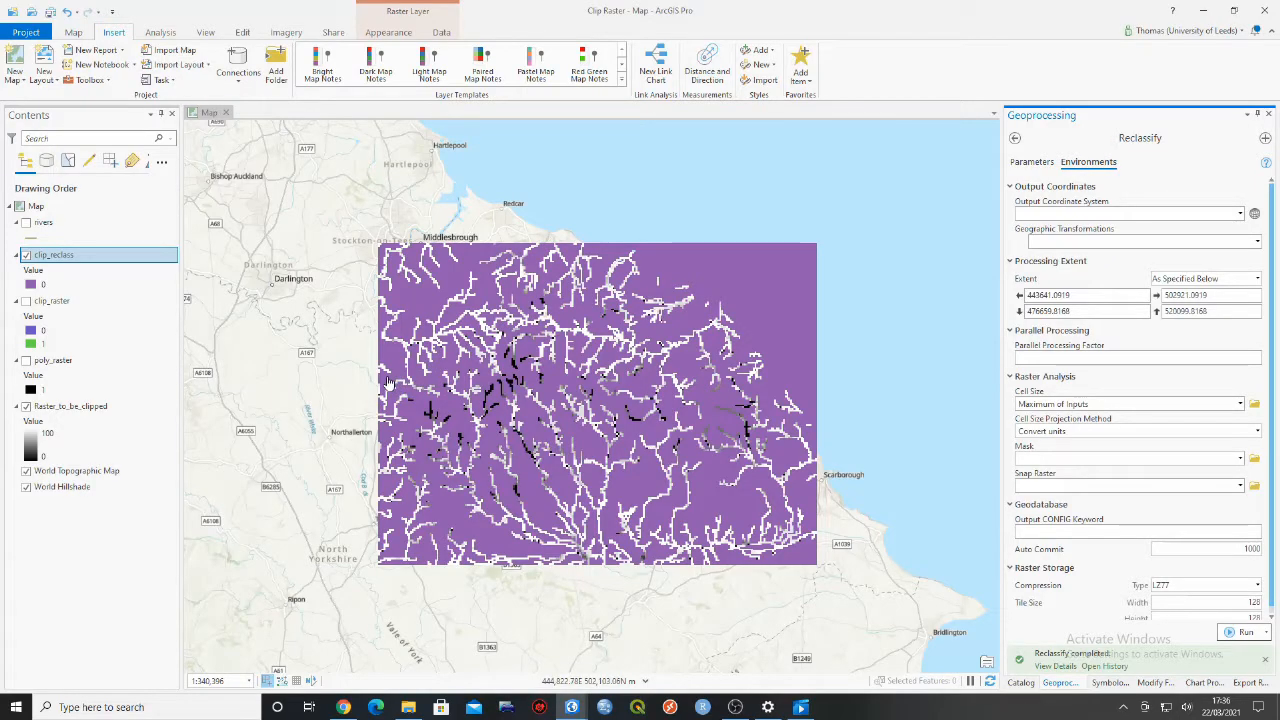
- Look over the clip_reclass raster on the map and check the pixel value of a background cell
scroll(578, 406, "up", 2)
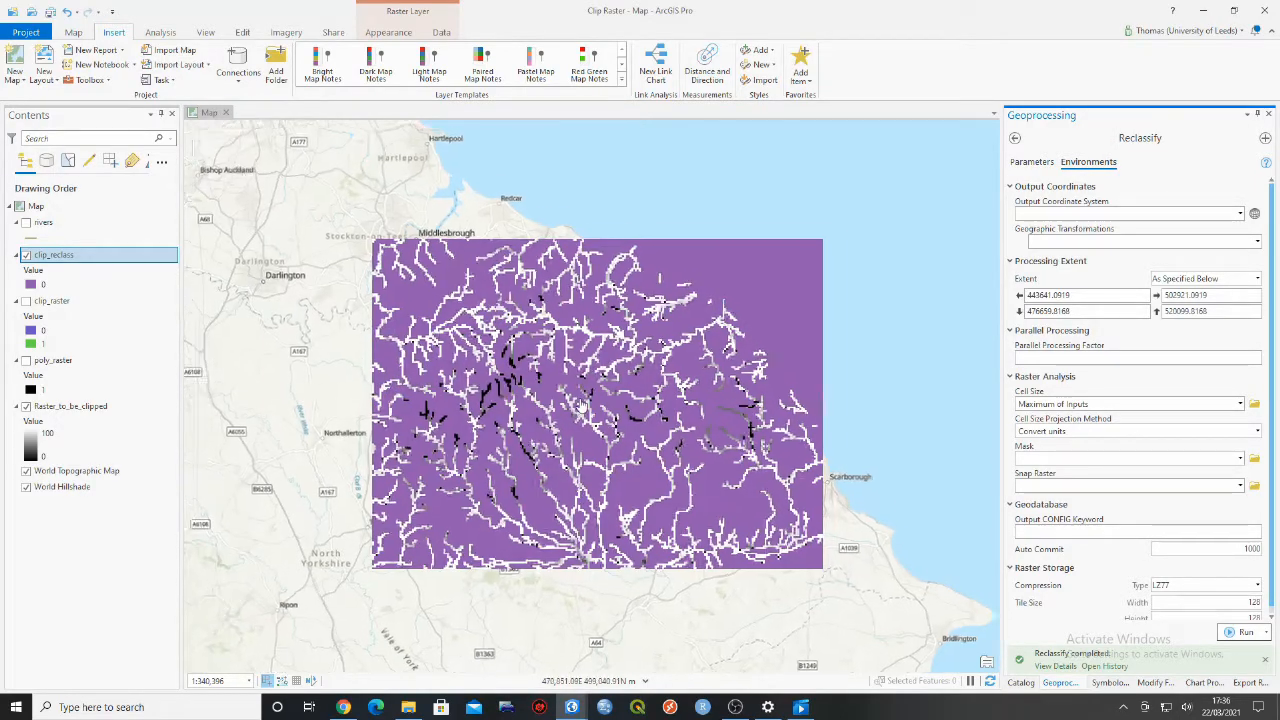
mouse_move(580, 406)
left_mouse_down()
mouse_move(563, 386)
mouse_move(564, 411)
left_mouse_up()
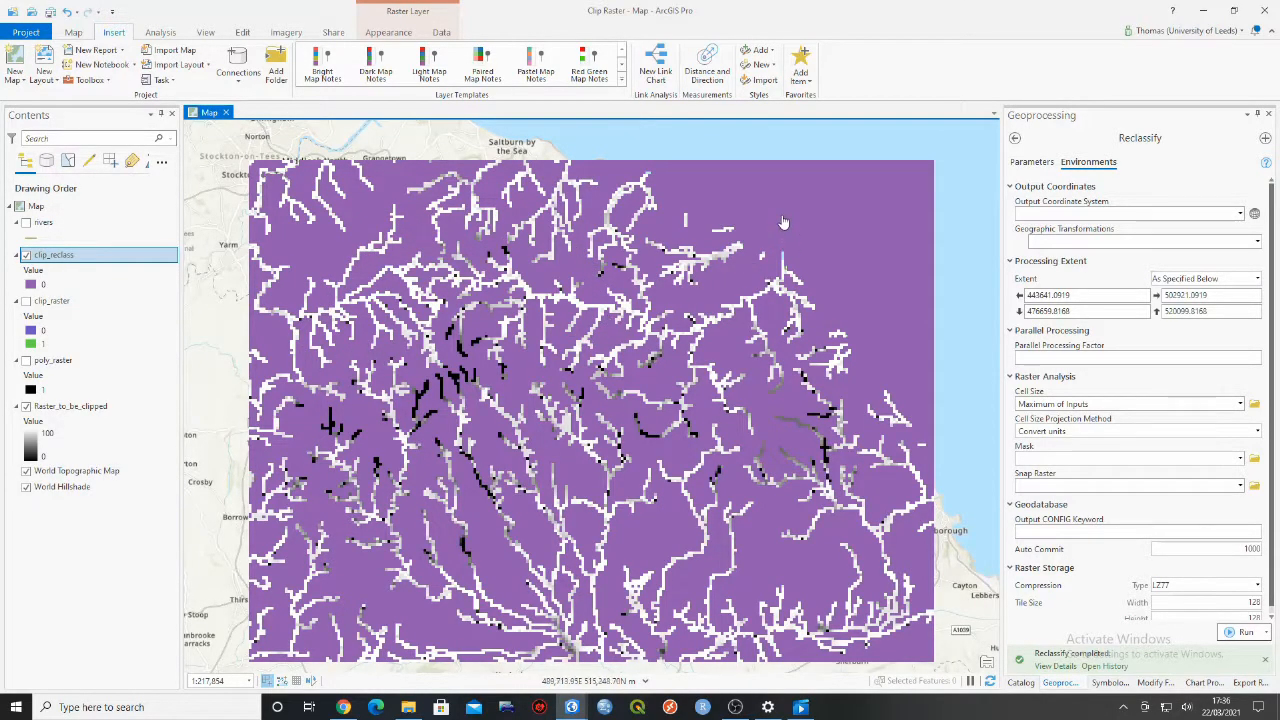
left_click(748, 188)
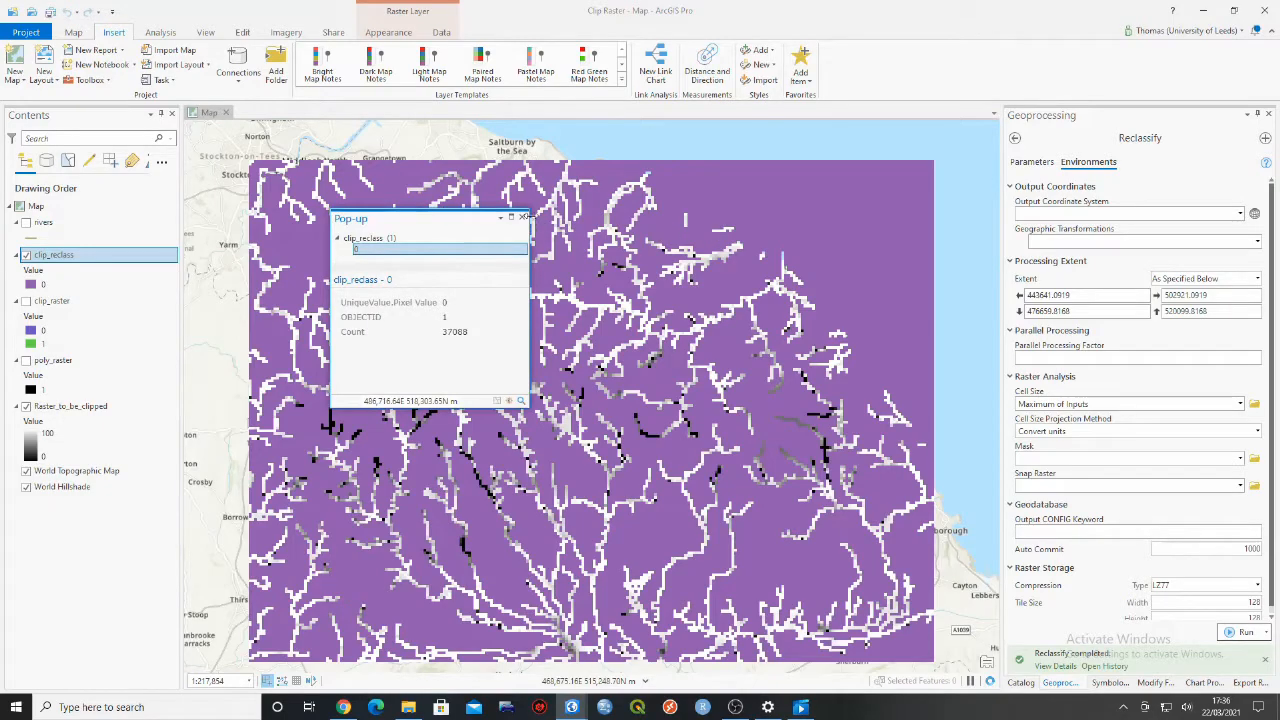
left_click(525, 220)
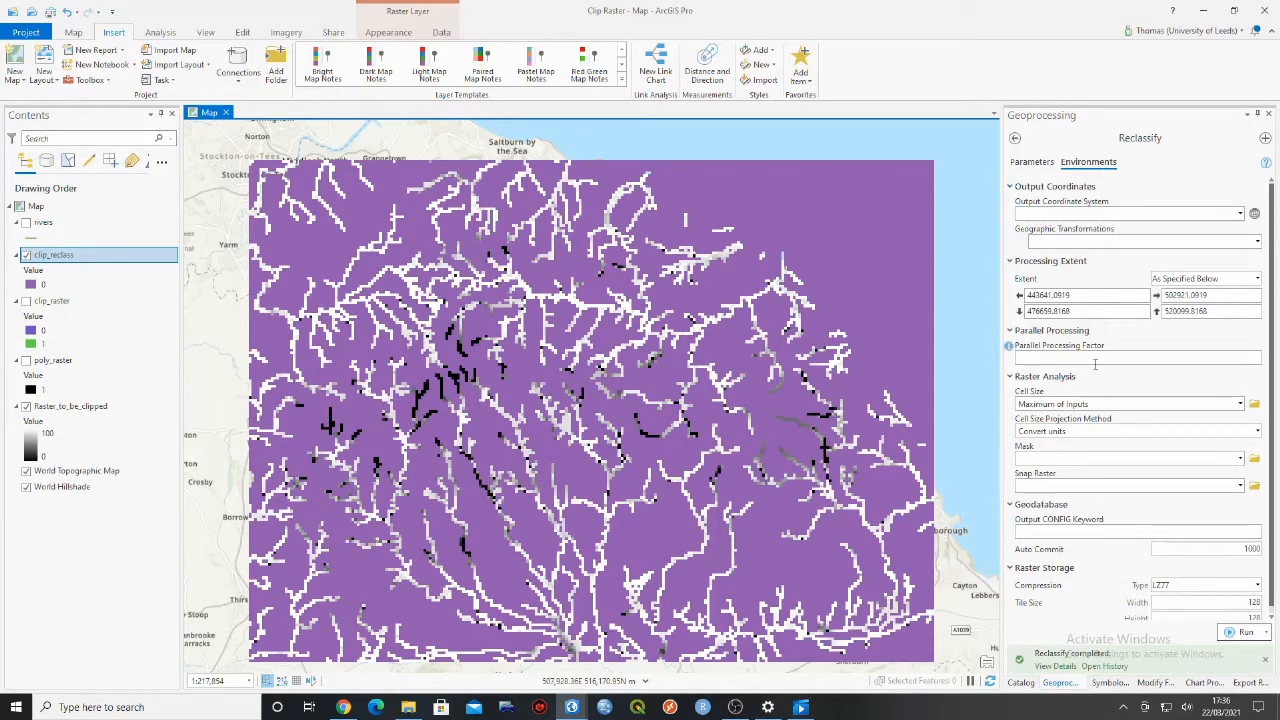
- Review the Reclassify parameters and environment settings, toggling Raster_to_be_clipped off and on for comparison
left_click(1032, 161)
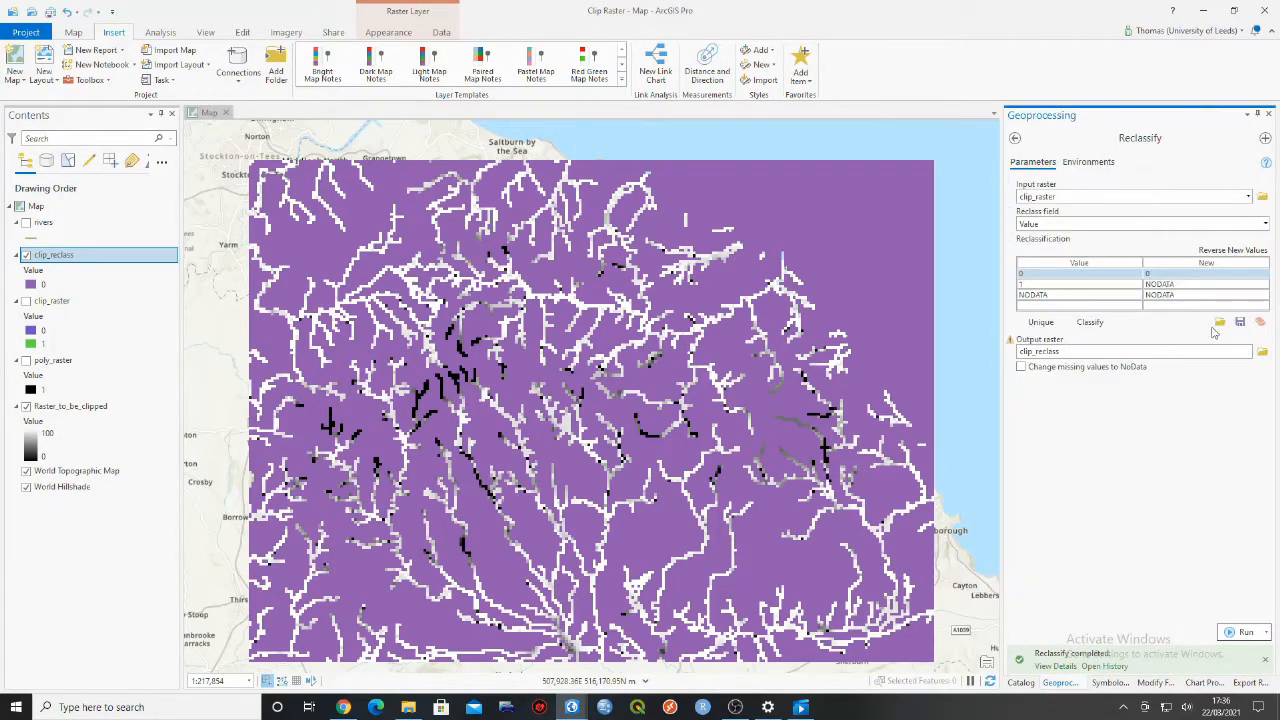
left_click(1085, 162)
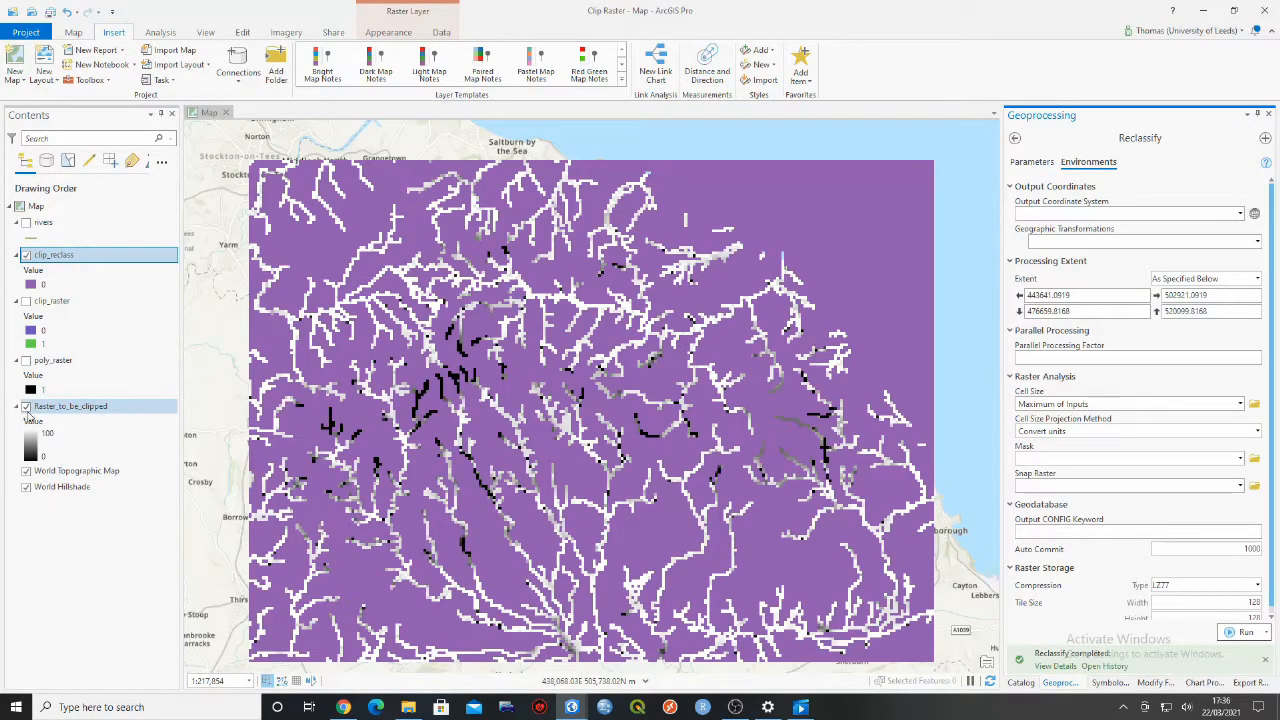
left_click(26, 408)
left_click(26, 408)
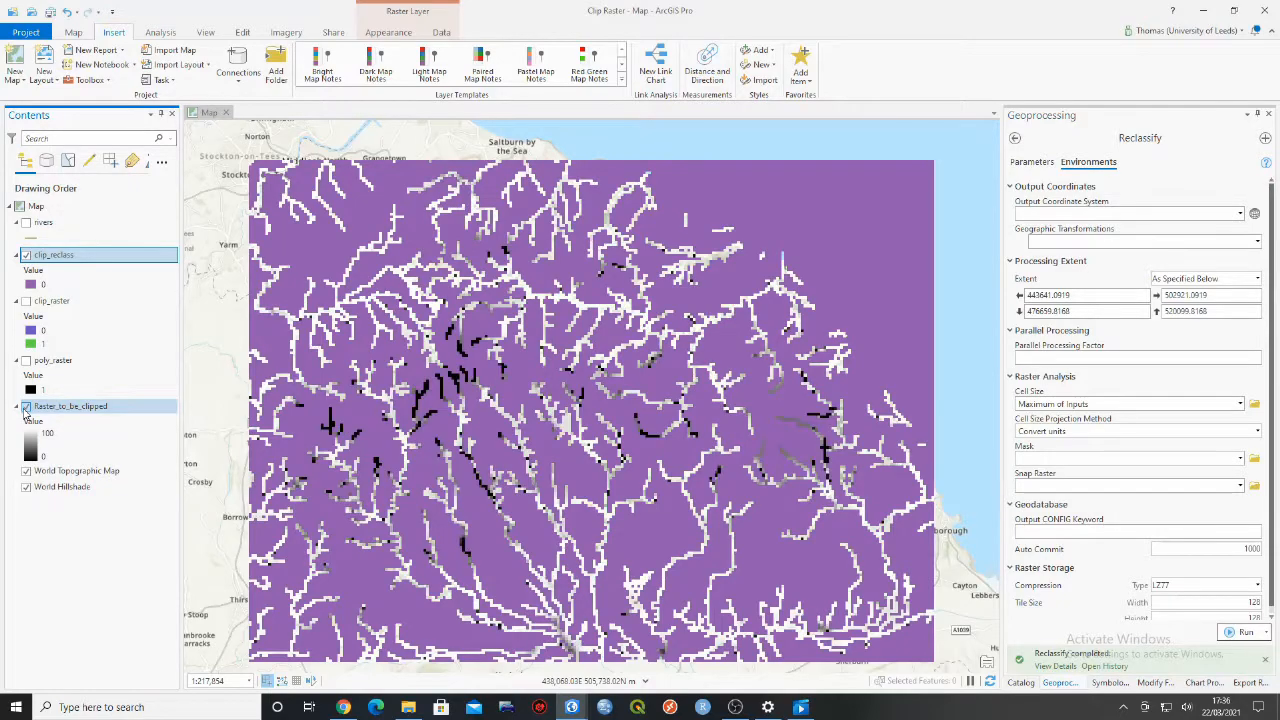
left_click_drag(783, 256, 777, 242)
left_click(1030, 161)
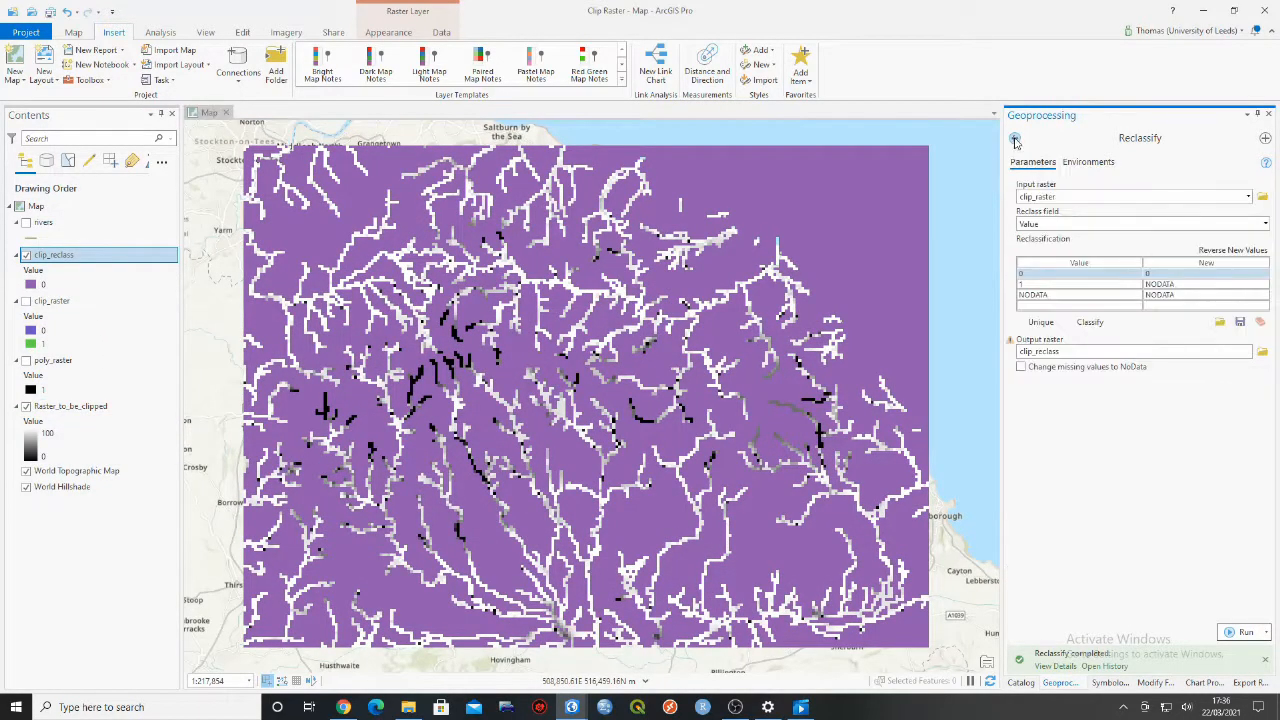
- Search the geoprocessing tools for "raster cal" and open the Spatial Analyst Raster Calculator
left_click(1015, 138)
left_click_drag(1063, 138, 1017, 139)
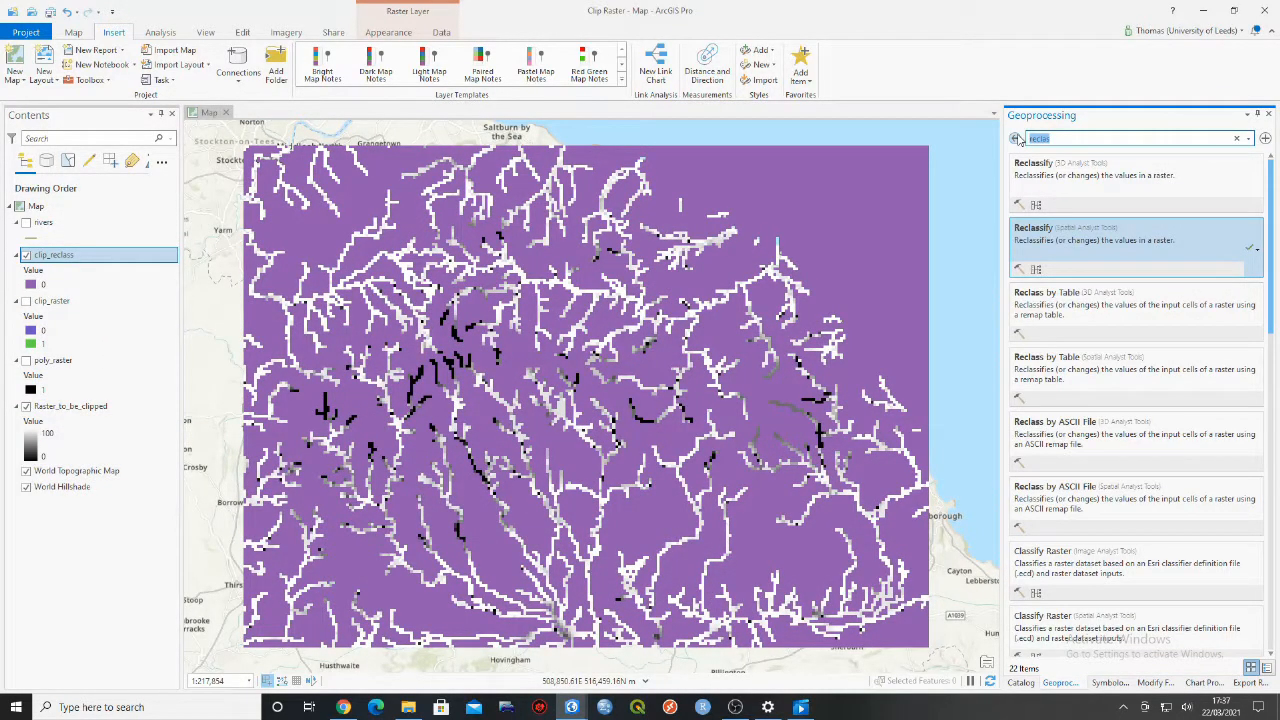
type("ras")
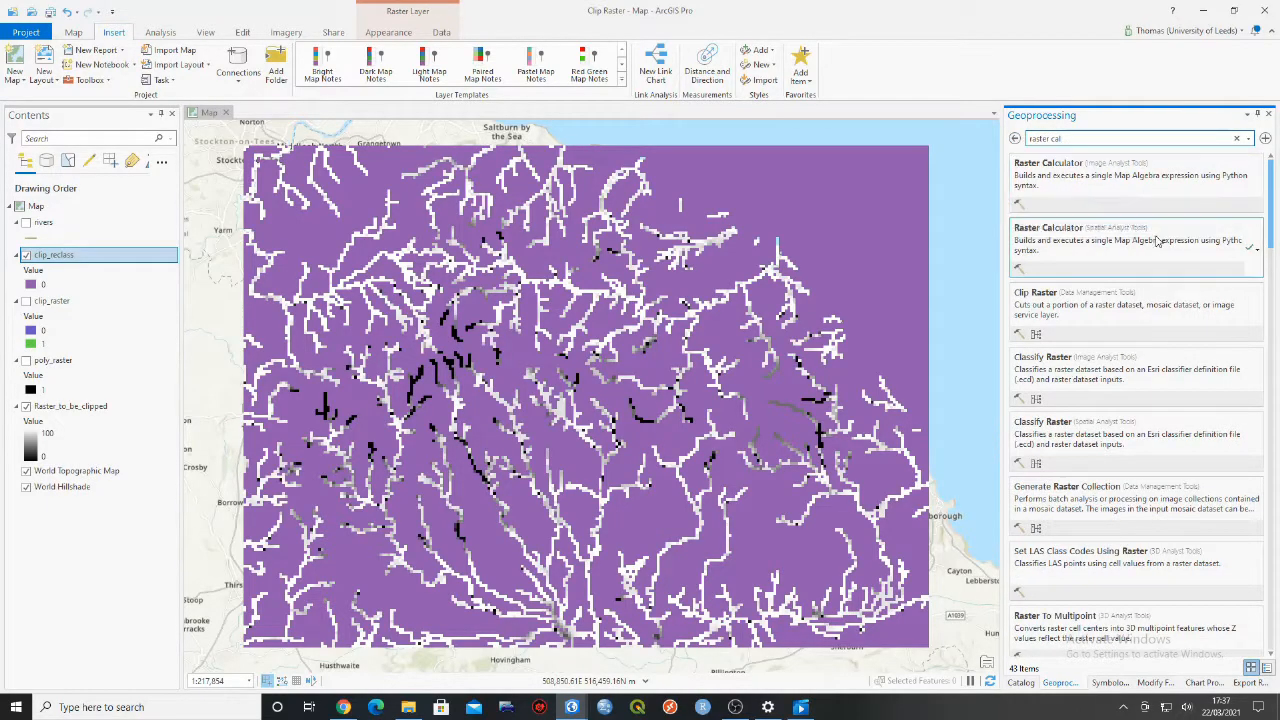
left_click(1157, 241)
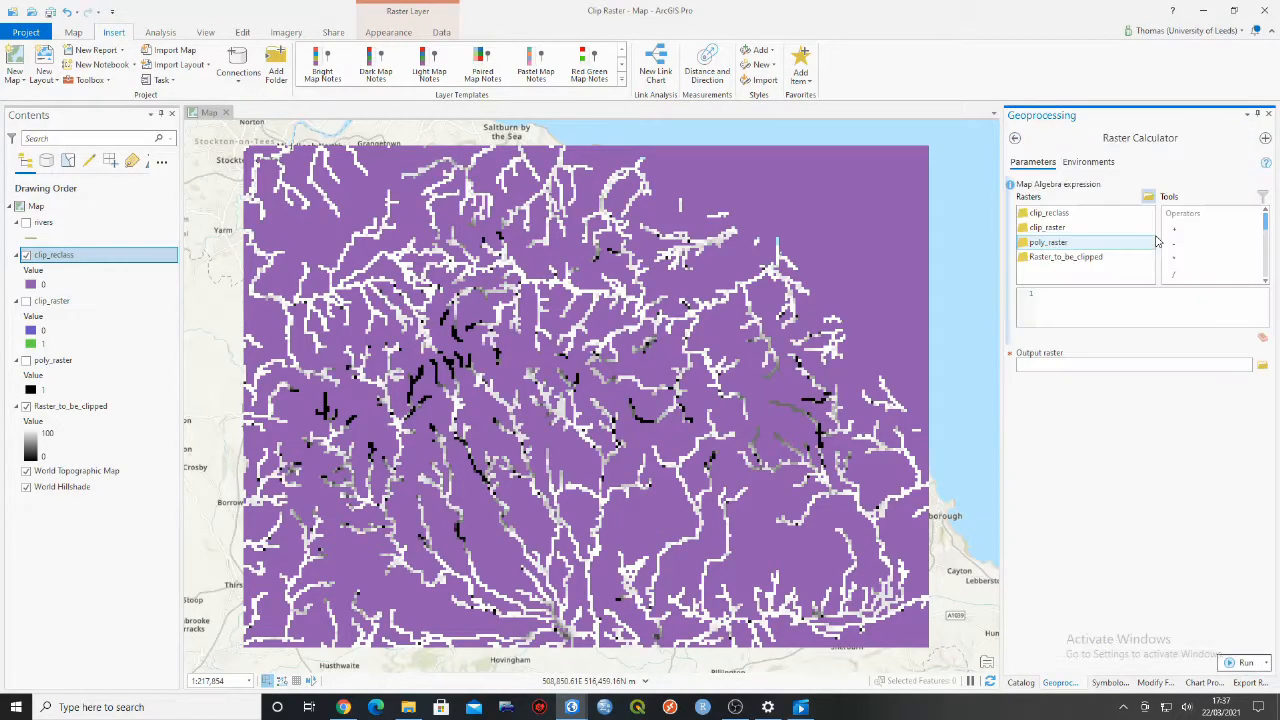
- Build the map algebra expression "clip_reclass" + "Raster_to_be_clipped" in Raster Calculator
double_click(1093, 215)
double_click(1199, 236)
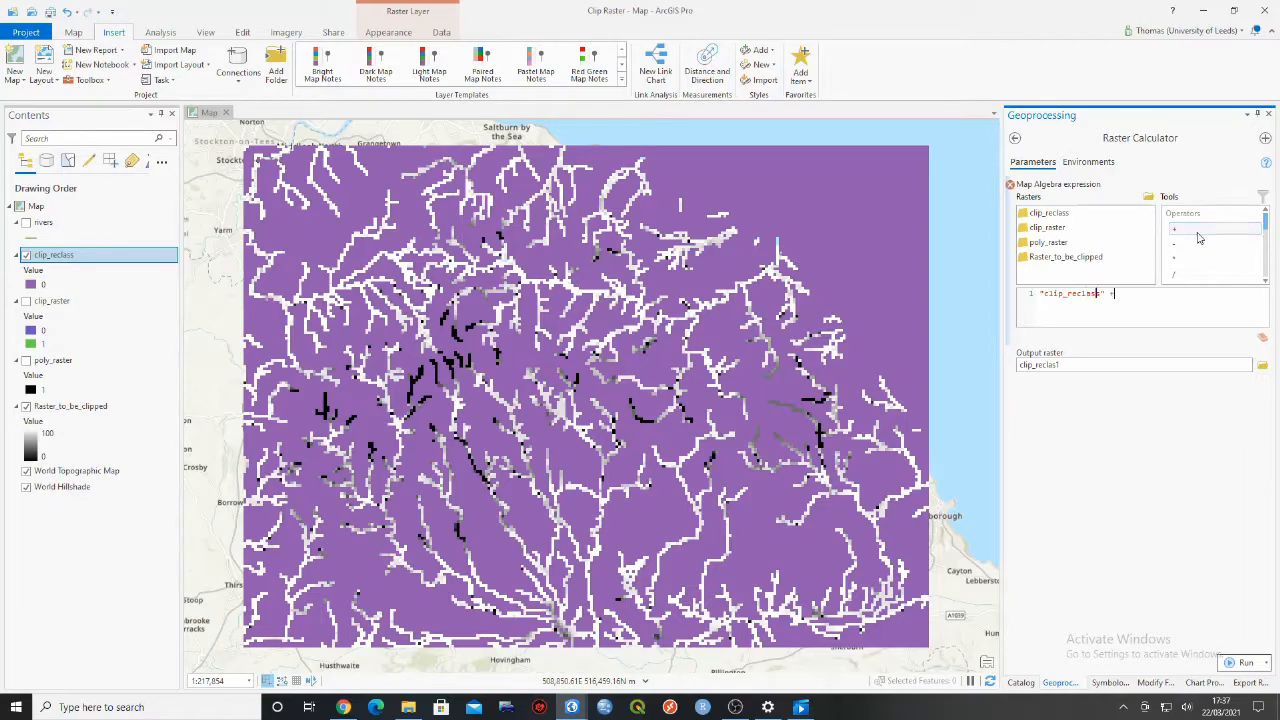
double_click(1117, 262)
- Name the output raster Final_Clip in the project geodatabase and run Raster Calculator
left_click(1120, 365)
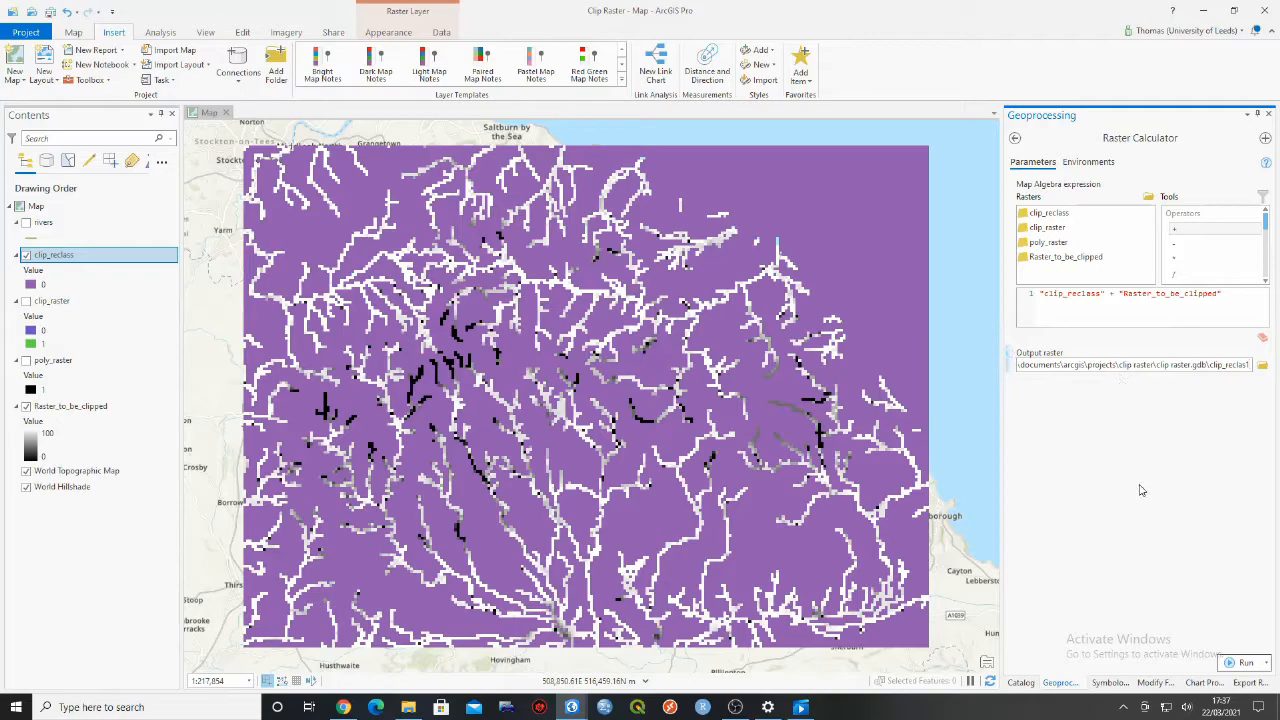
key("BackSpace")
key("BackSpace")
key("BackSpace")
key("BackSpace")
key("BackSpace")
key("BackSpace")
key("BackSpace")
key("BackSpace")
key("BackSpace")
key("BackSpace")
key("BackSpace")
key("BackSpace")
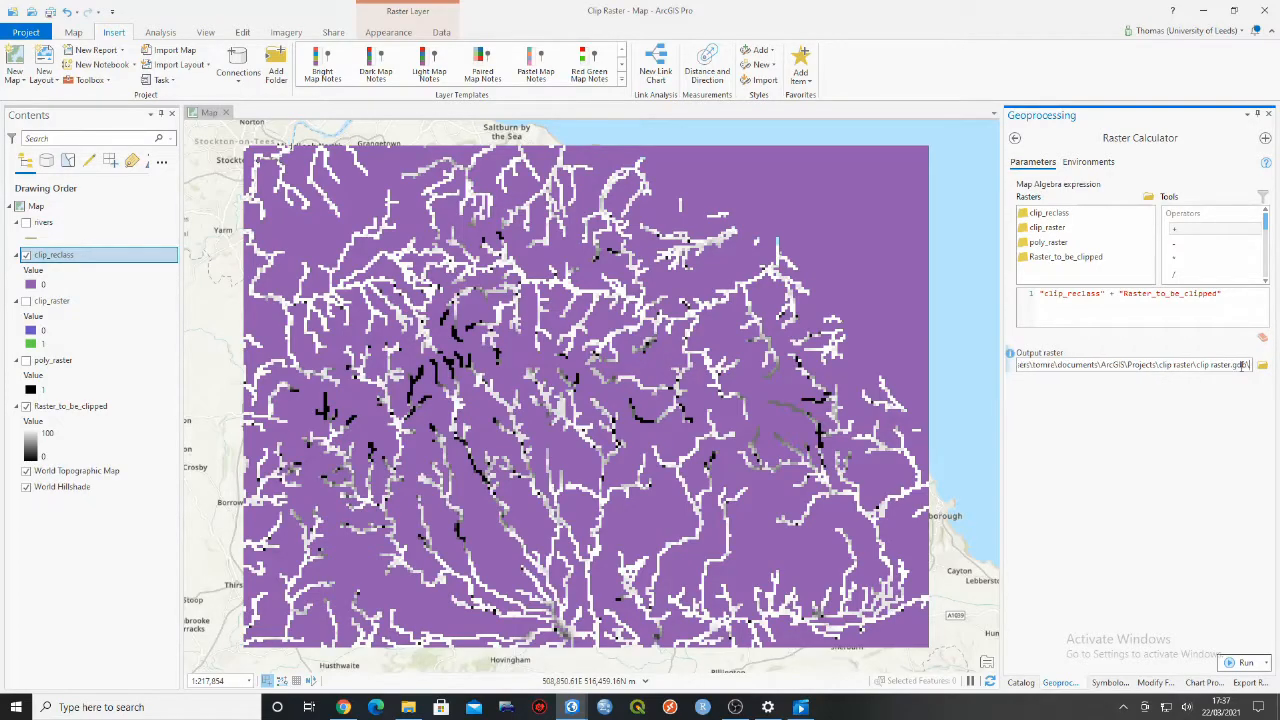
type("Fin")
type("al_Clip")
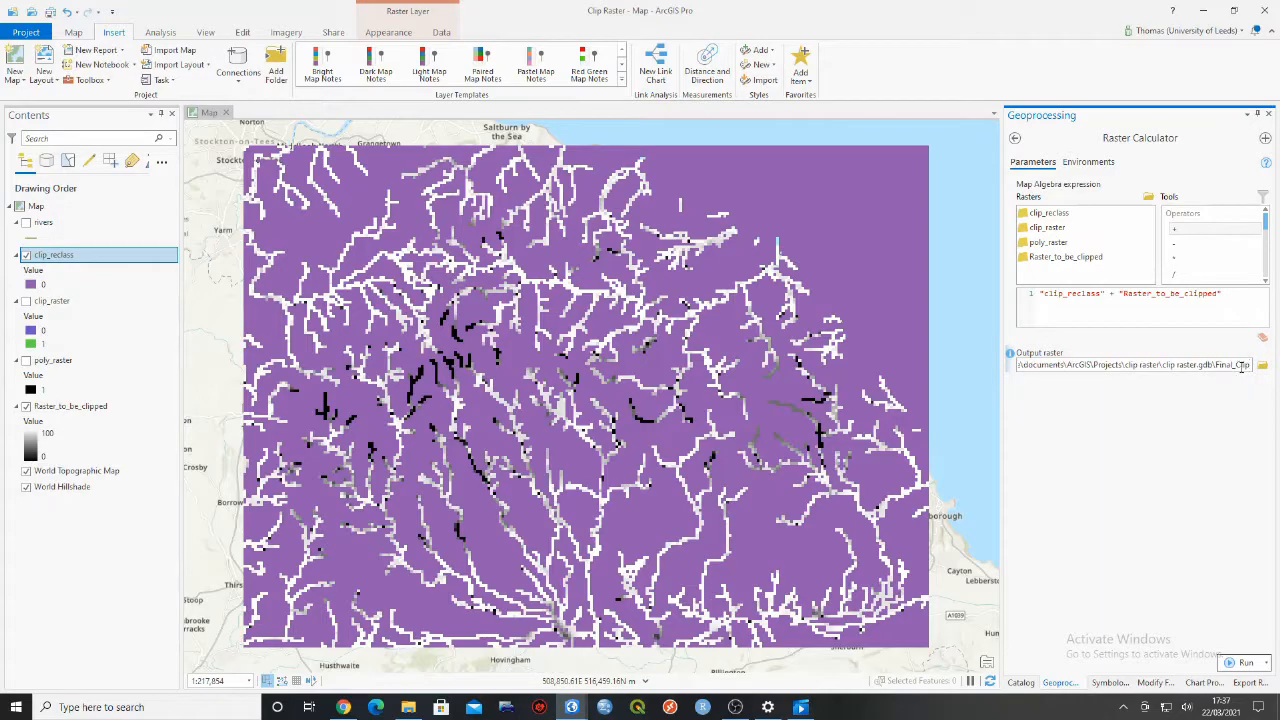
left_click(1200, 443)
left_click(1240, 663)
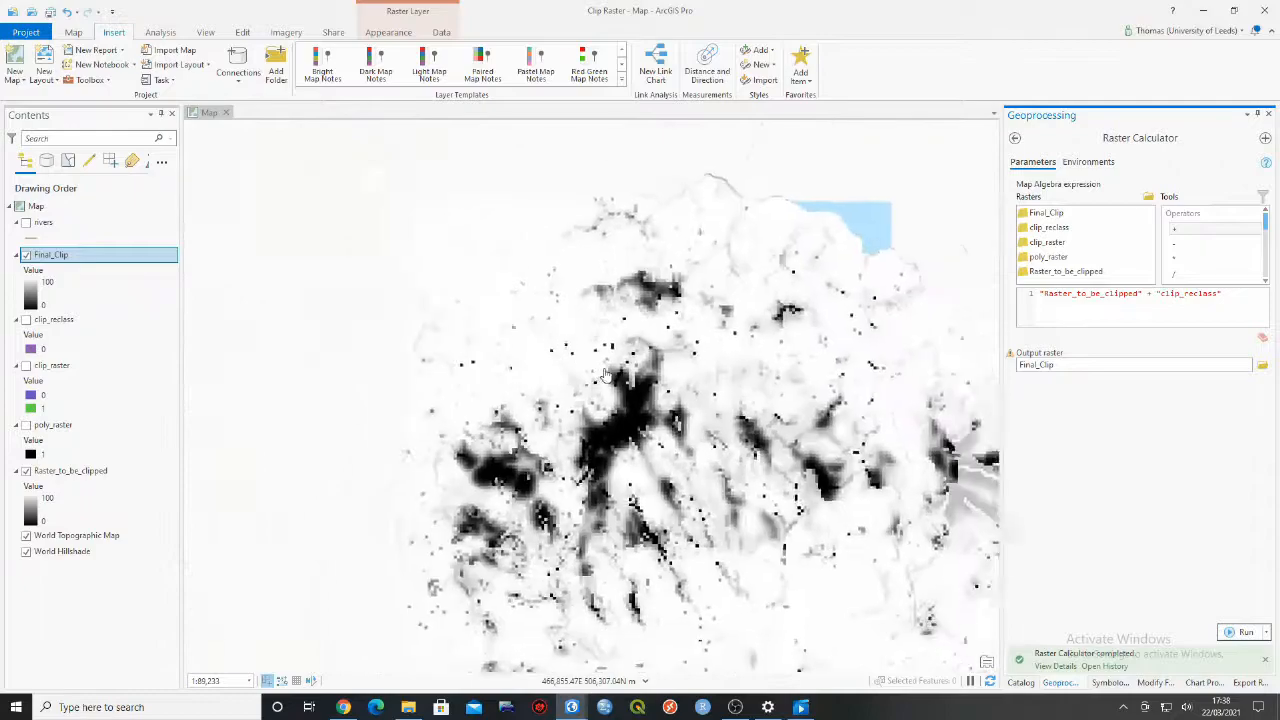
- Compare Final_Clip with the original by toggling Raster_to_be_clipped, leaving Raster_to_be_clipped hidden
left_click_drag(753, 378, 688, 358)
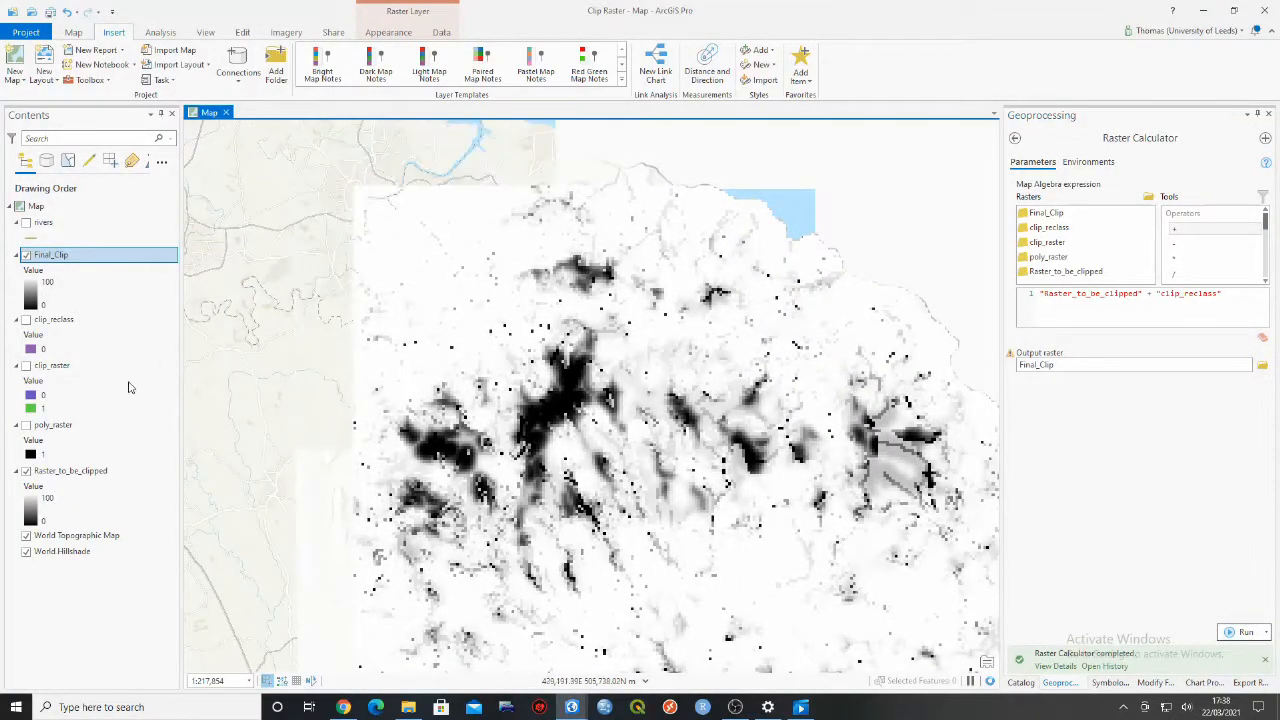
left_click(26, 471)
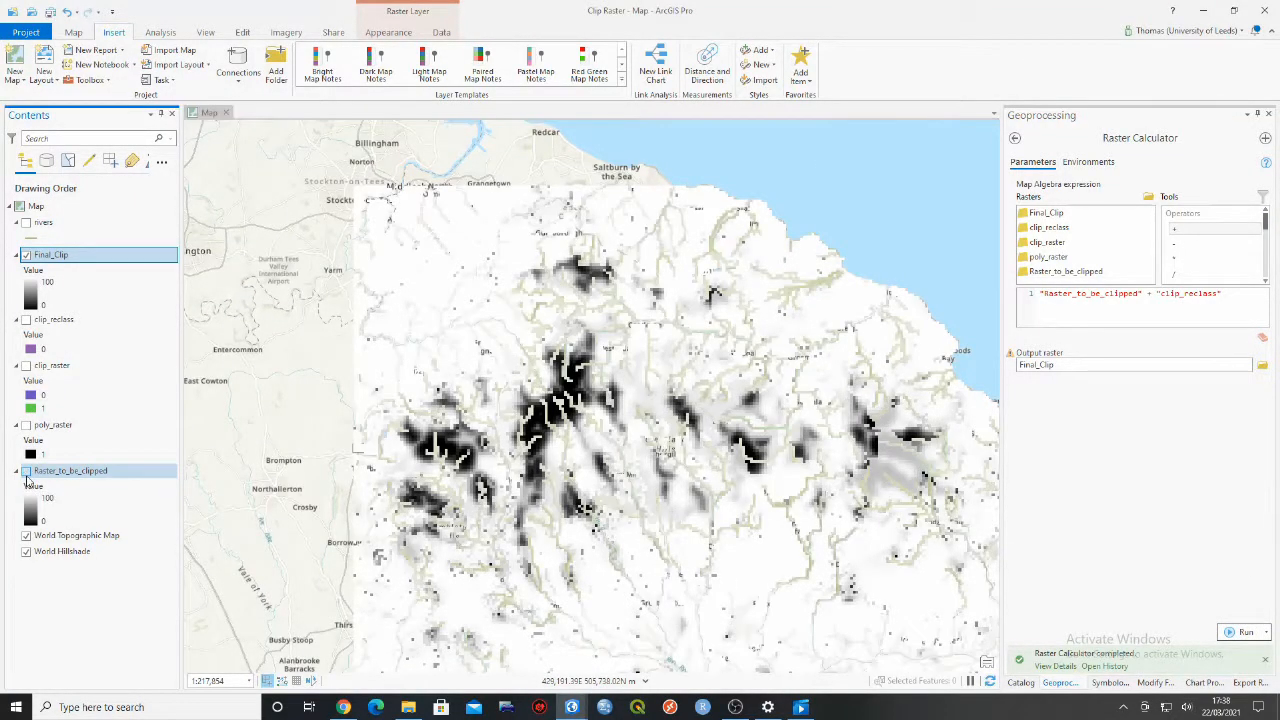
left_click_drag(592, 449, 497, 399)
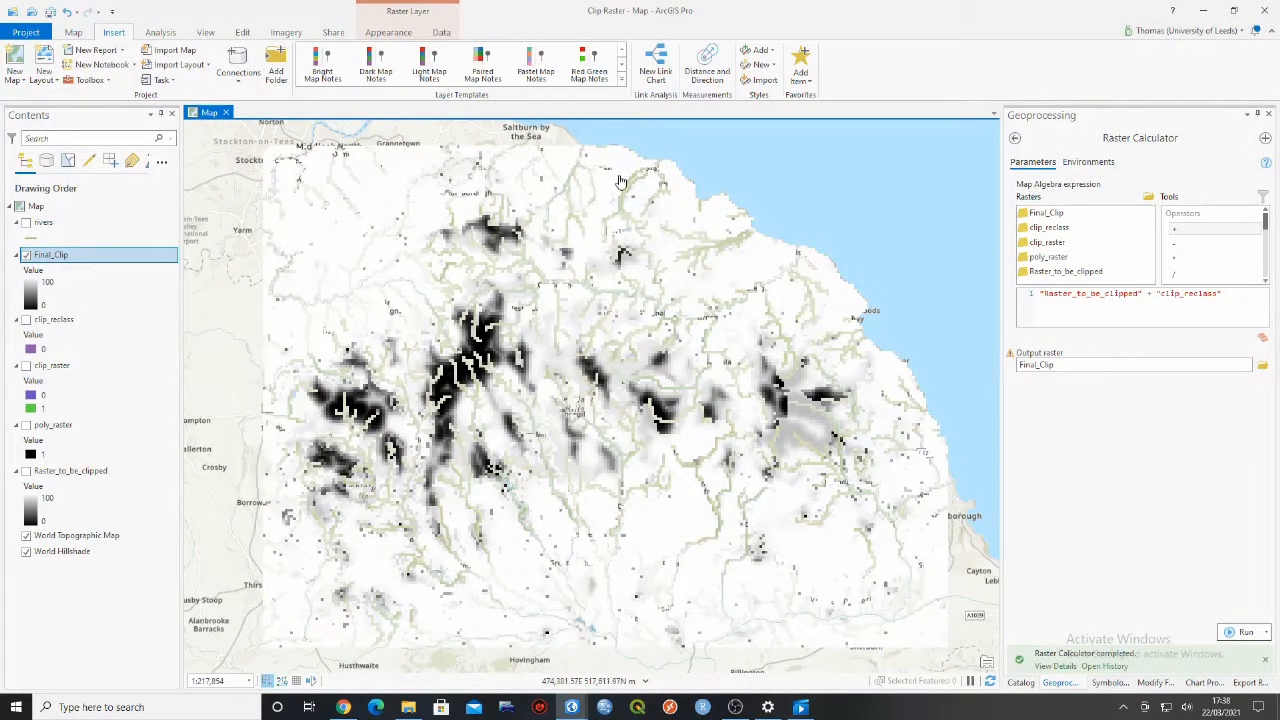
left_click_drag(800, 413, 820, 407)
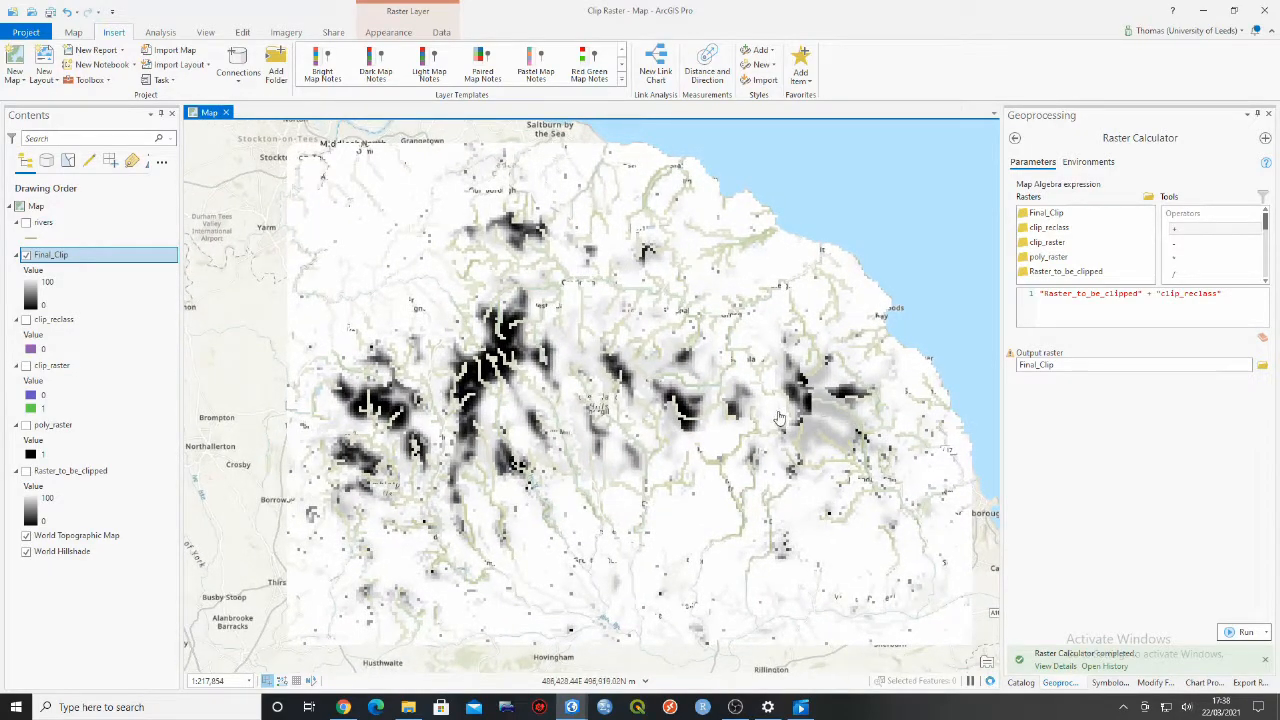
left_click(26, 471)
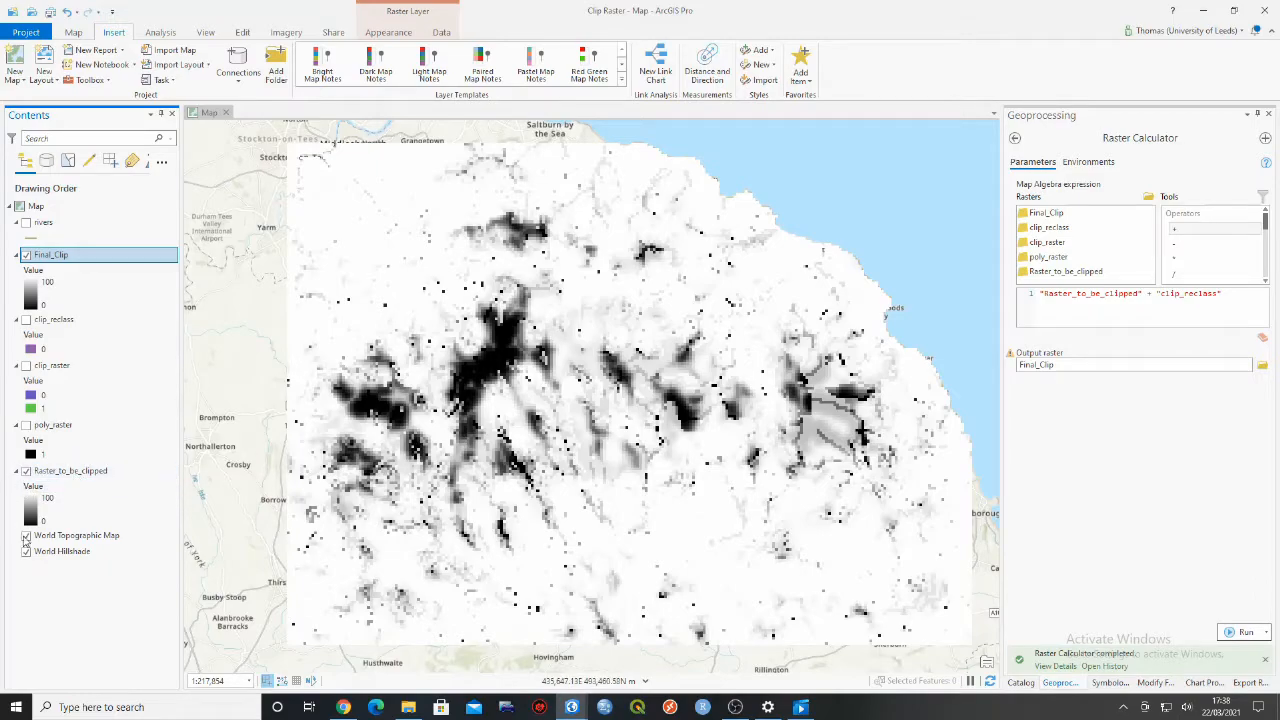
left_click(26, 471)
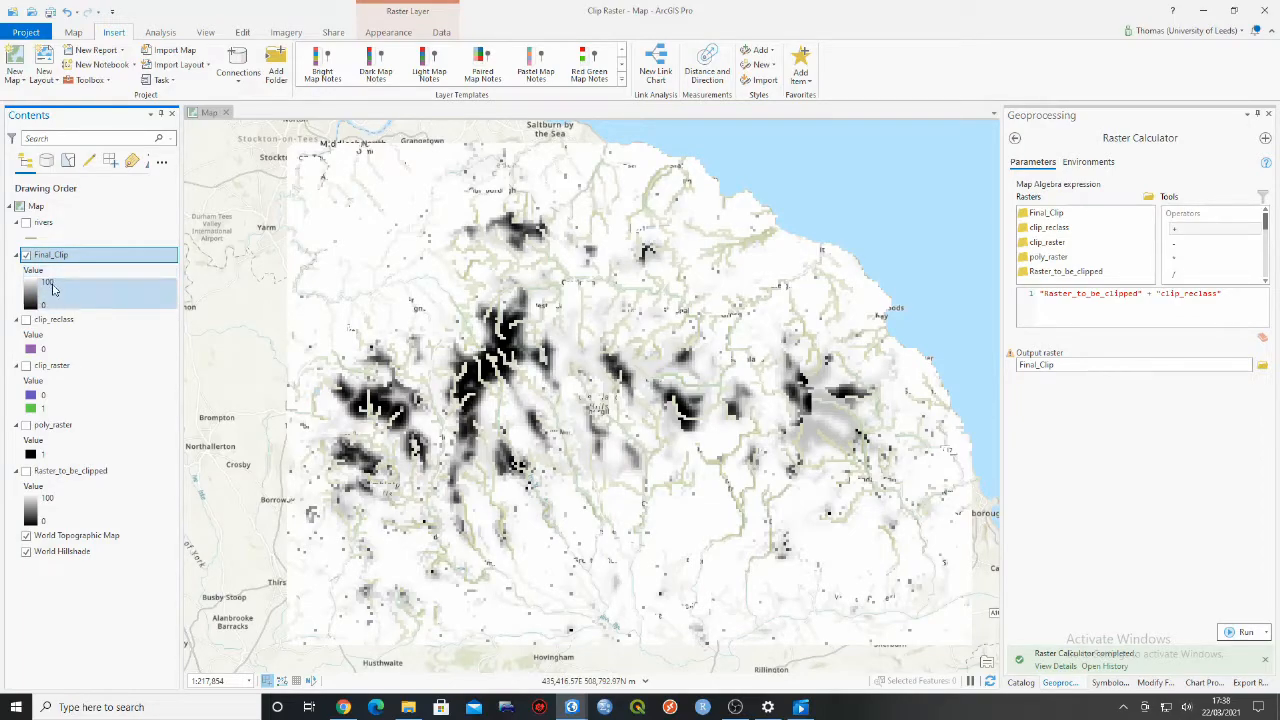
- Change the basemap to Dark Gray Canvas and examine the clipped river cells across the full extent of Final_Clip
scroll(766, 335, "up", 2)
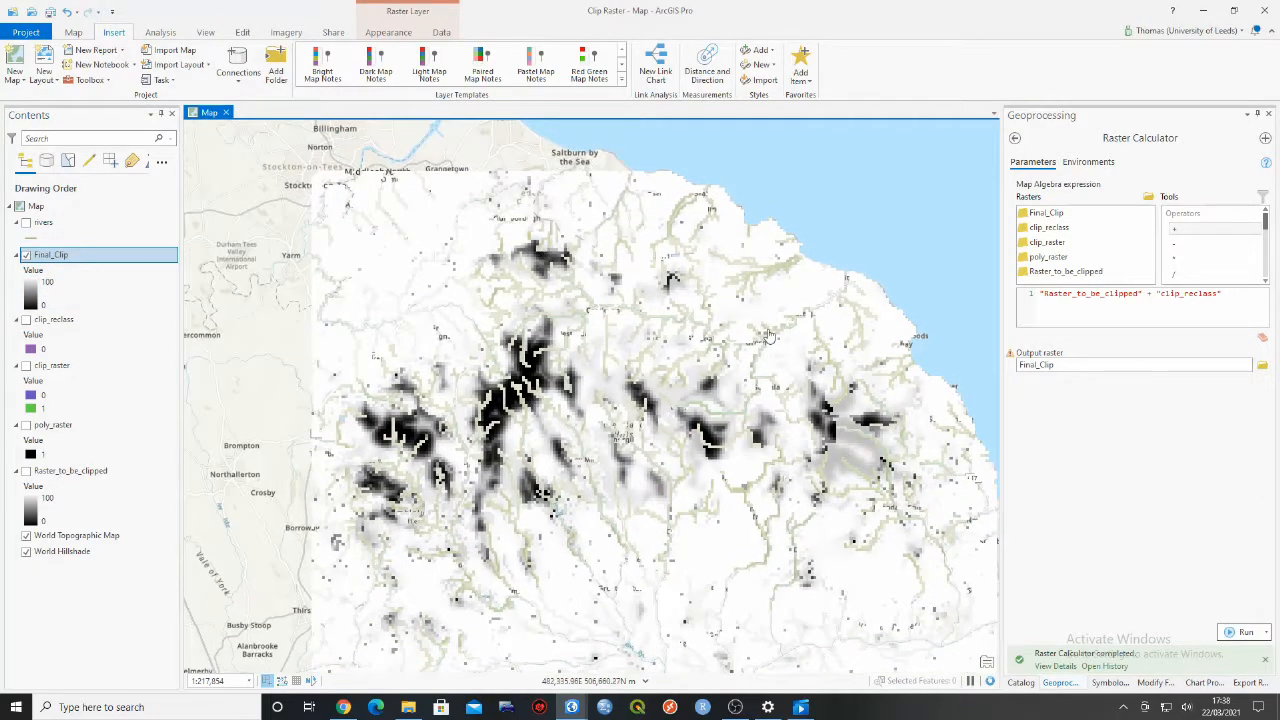
scroll(530, 186, "up", 2)
left_click_drag(525, 196, 686, 329)
left_click_drag(481, 332, 590, 299)
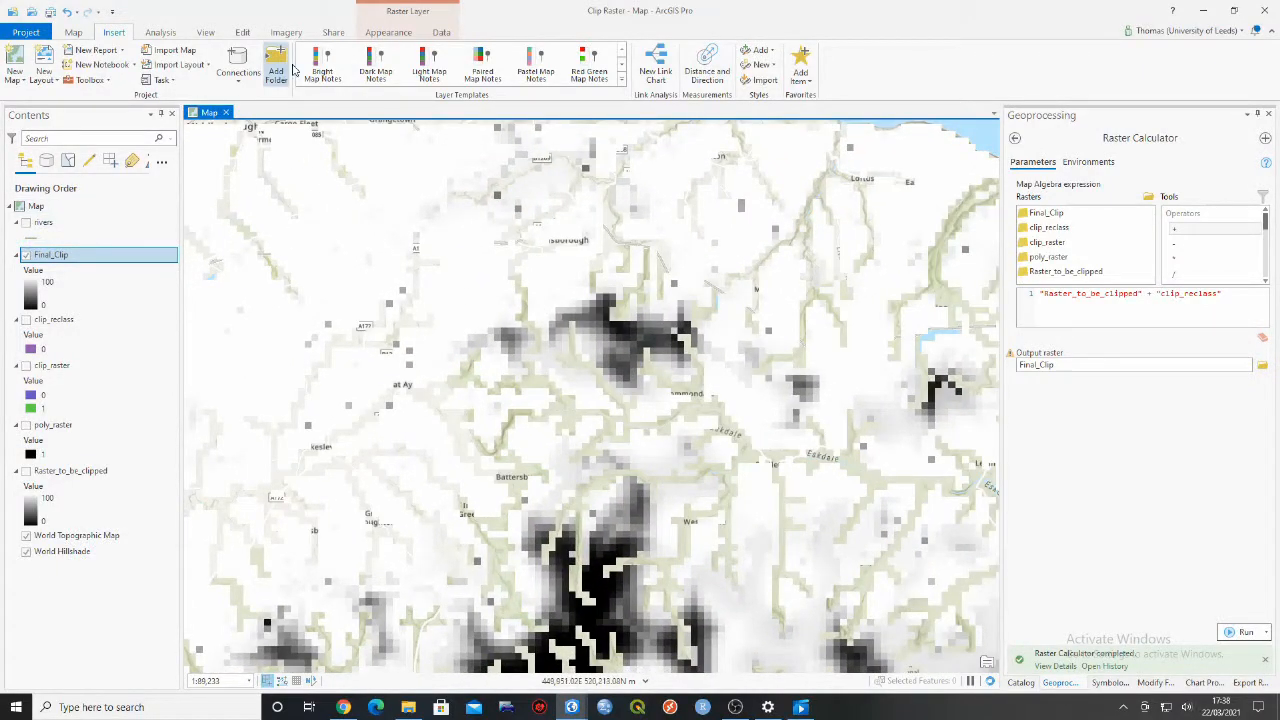
left_click(73, 32)
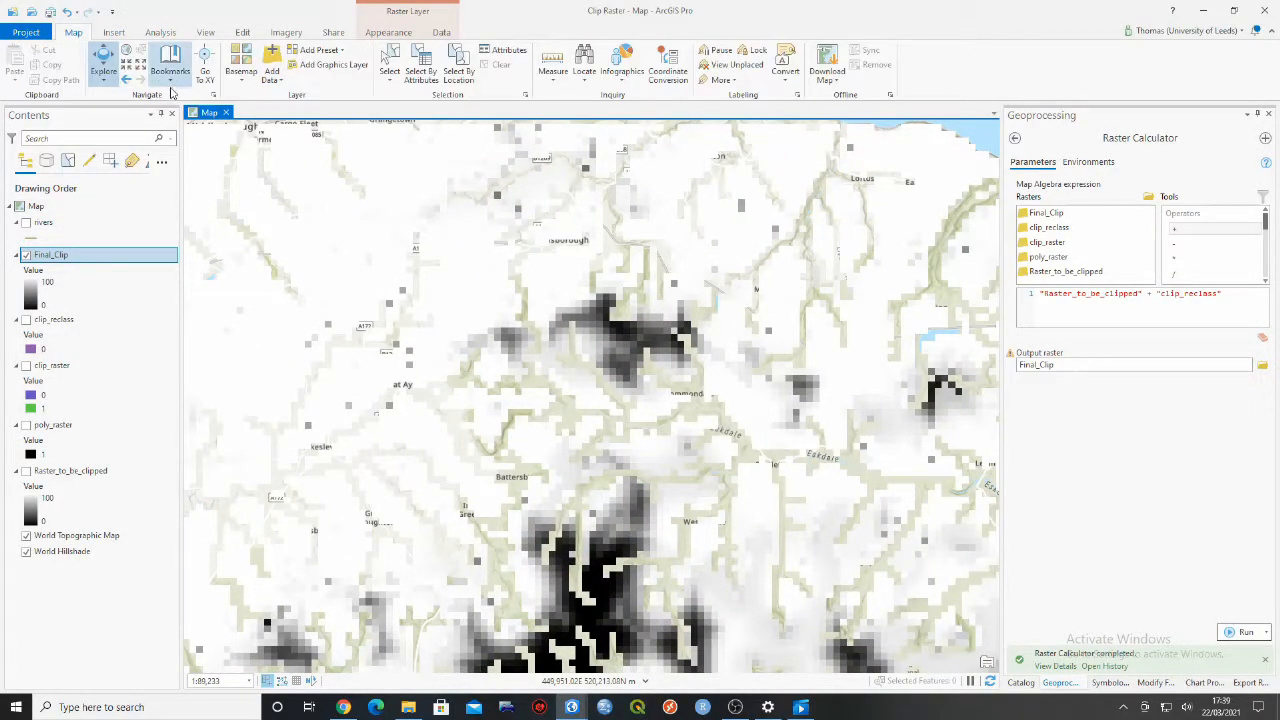
left_click(240, 68)
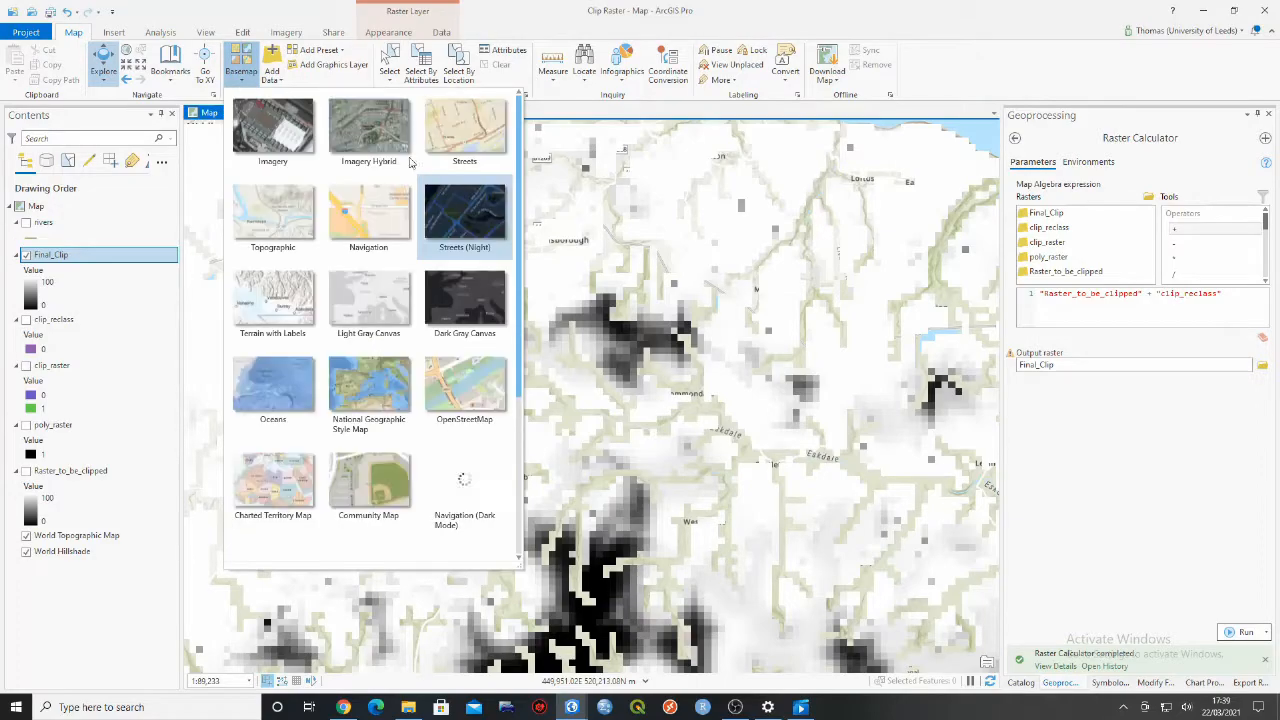
left_click(490, 297)
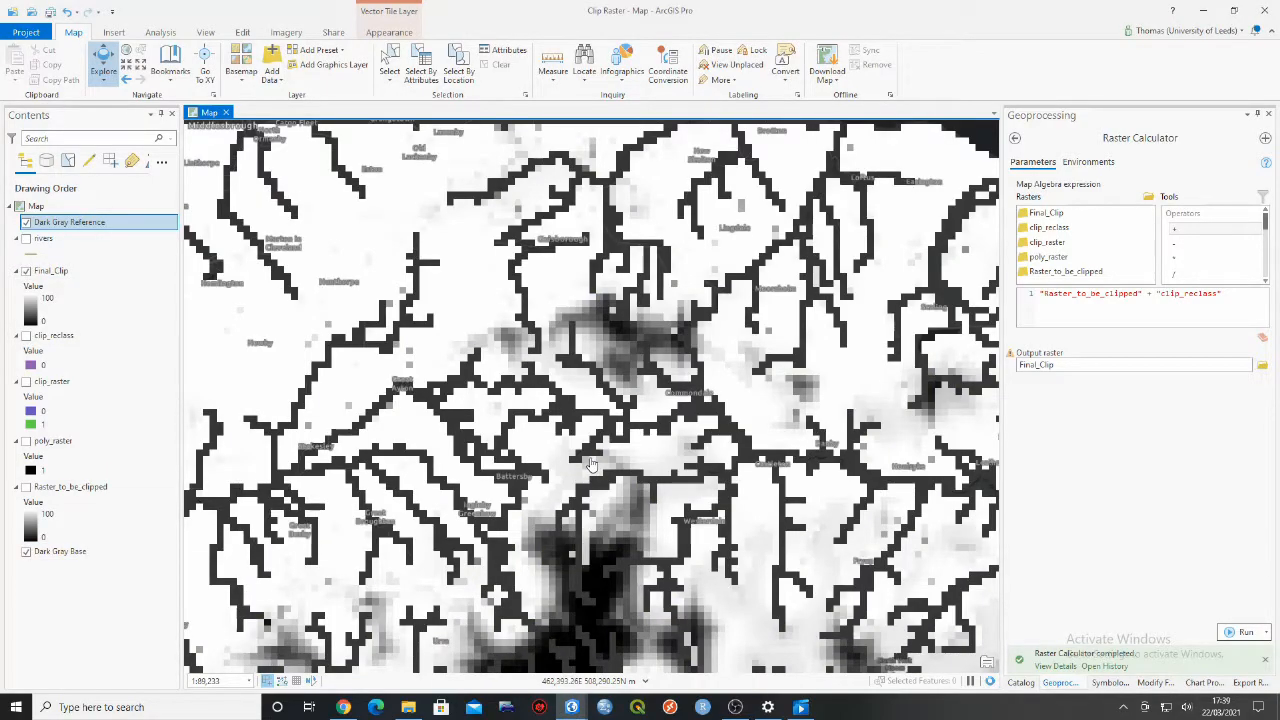
scroll(600, 460, "down", 2)
scroll(606, 459, "down", 3)
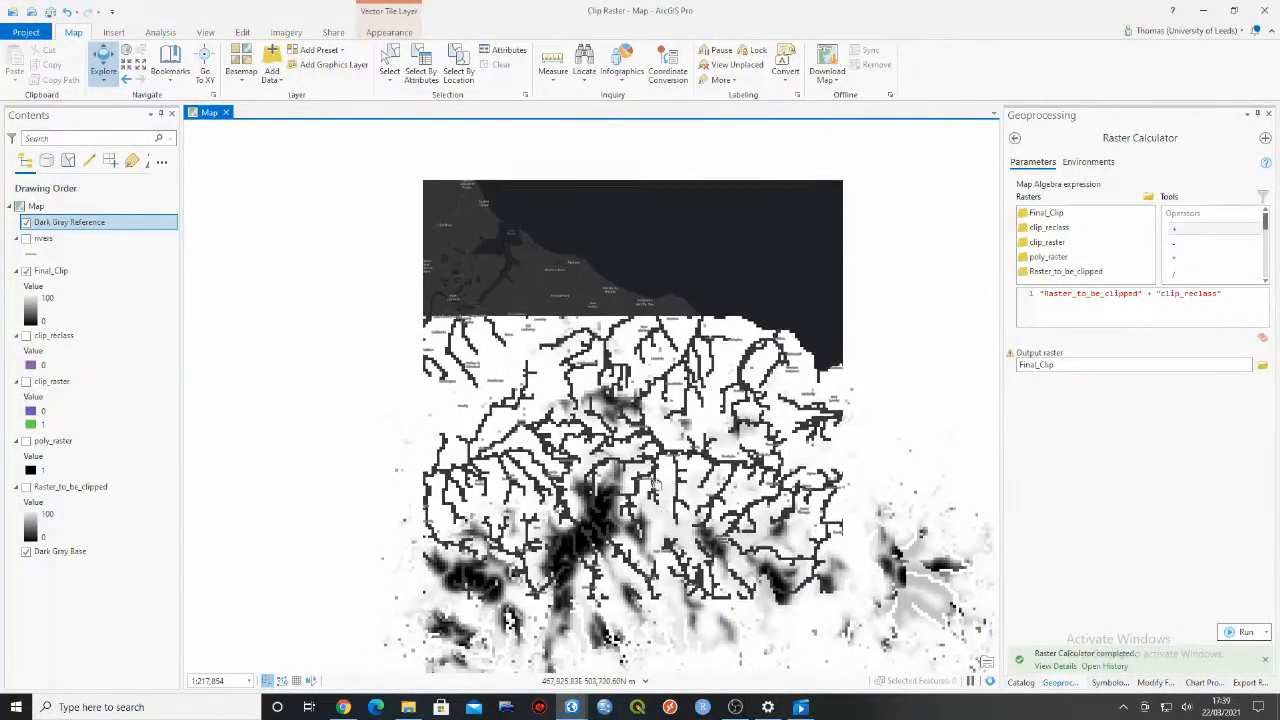
left_click_drag(680, 440, 642, 408)
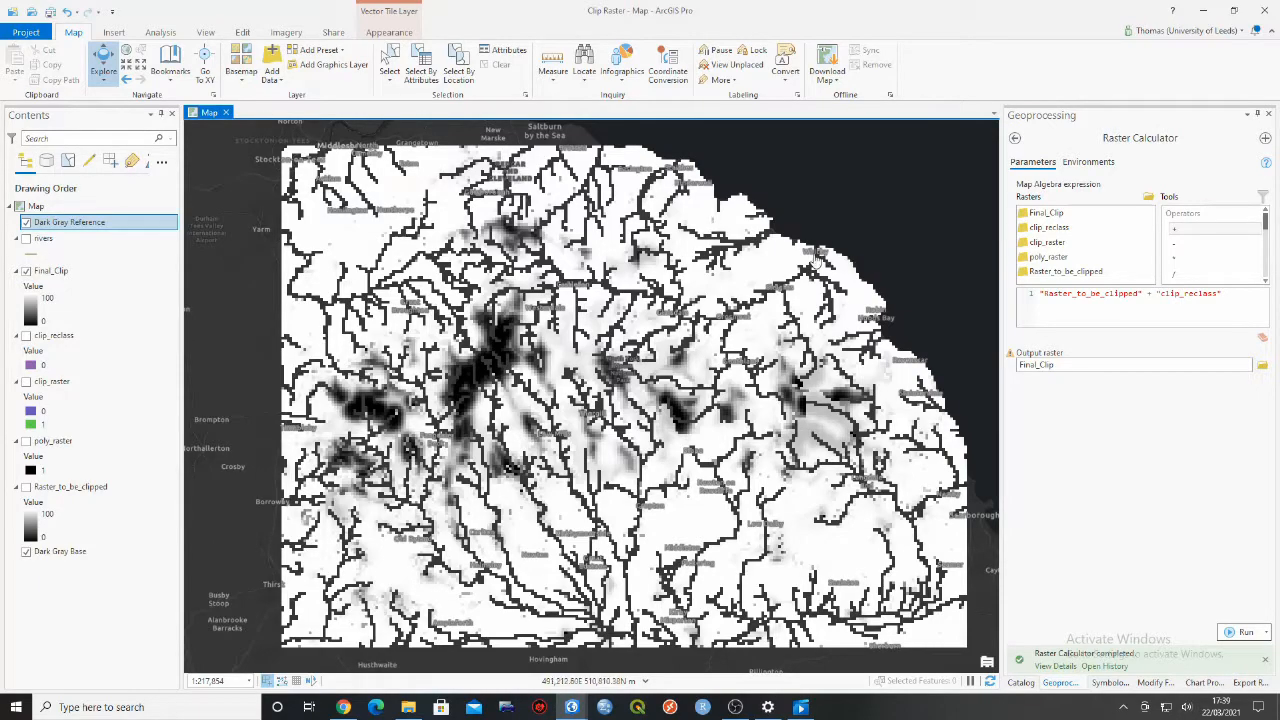
left_click_drag(597, 271, 559, 269)
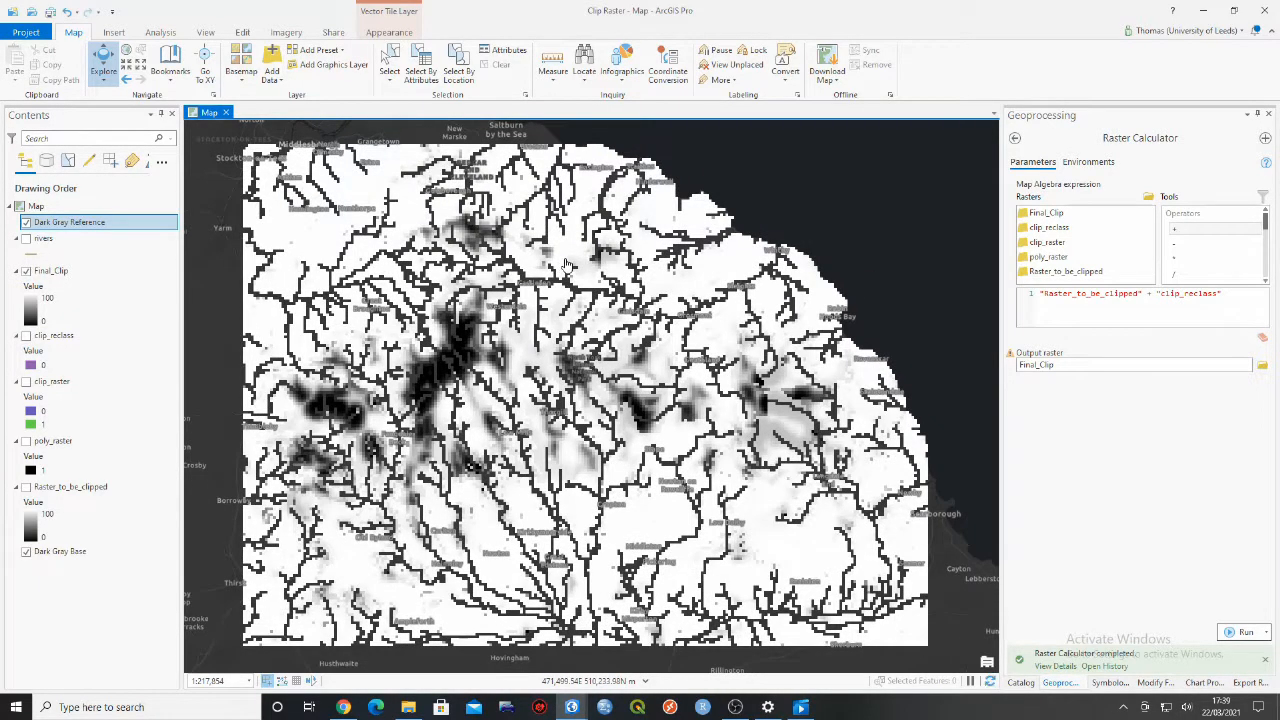